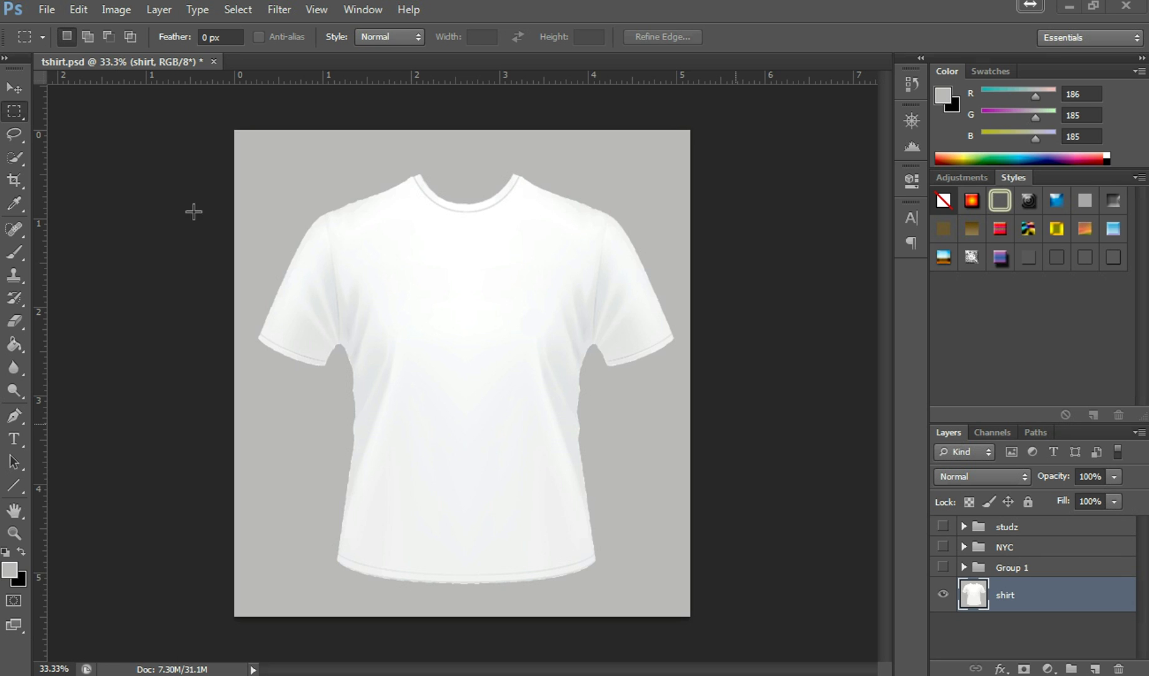
Select the shirt's left sleeve with the Quick Selection tool, refining the selection edge along the shoulder seam.
{"action": "left_click", "coordinate": [15, 157]}
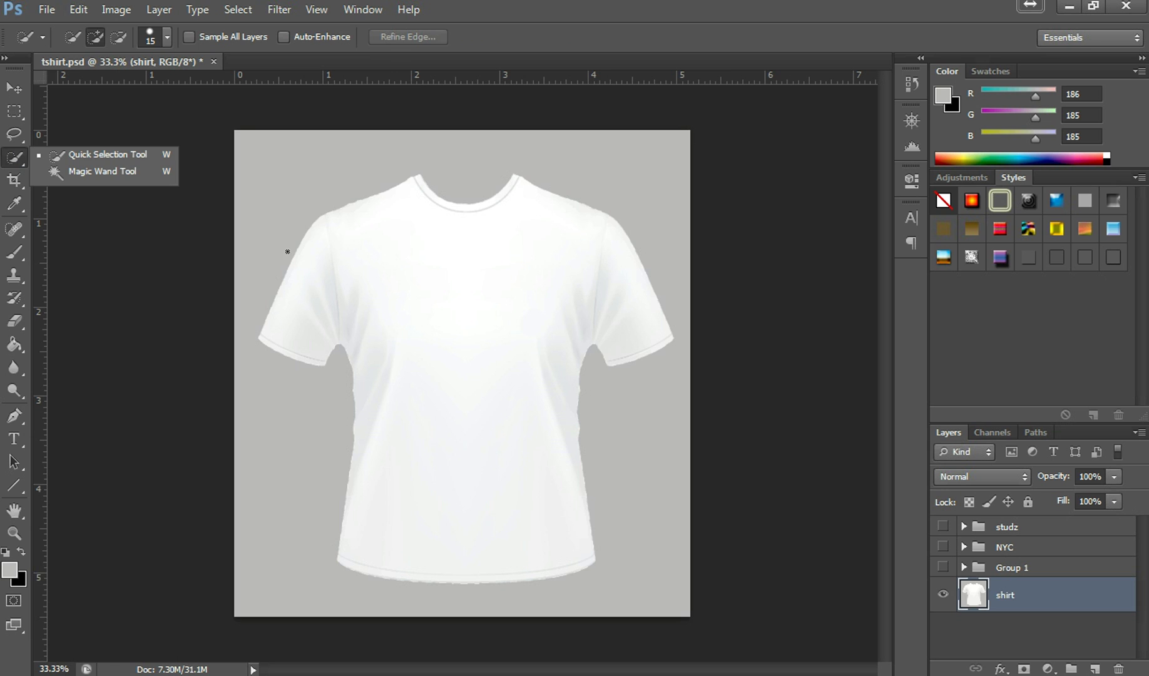
{"action": "left_click", "coordinate": [309, 273]}
{"action": "mouse_move", "coordinate": [311, 302]}
{"action": "left_mouse_down"}
{"action": "mouse_move", "coordinate": [320, 324]}
{"action": "mouse_move", "coordinate": [315, 232]}
{"action": "mouse_move", "coordinate": [325, 223]}
{"action": "left_mouse_up"}
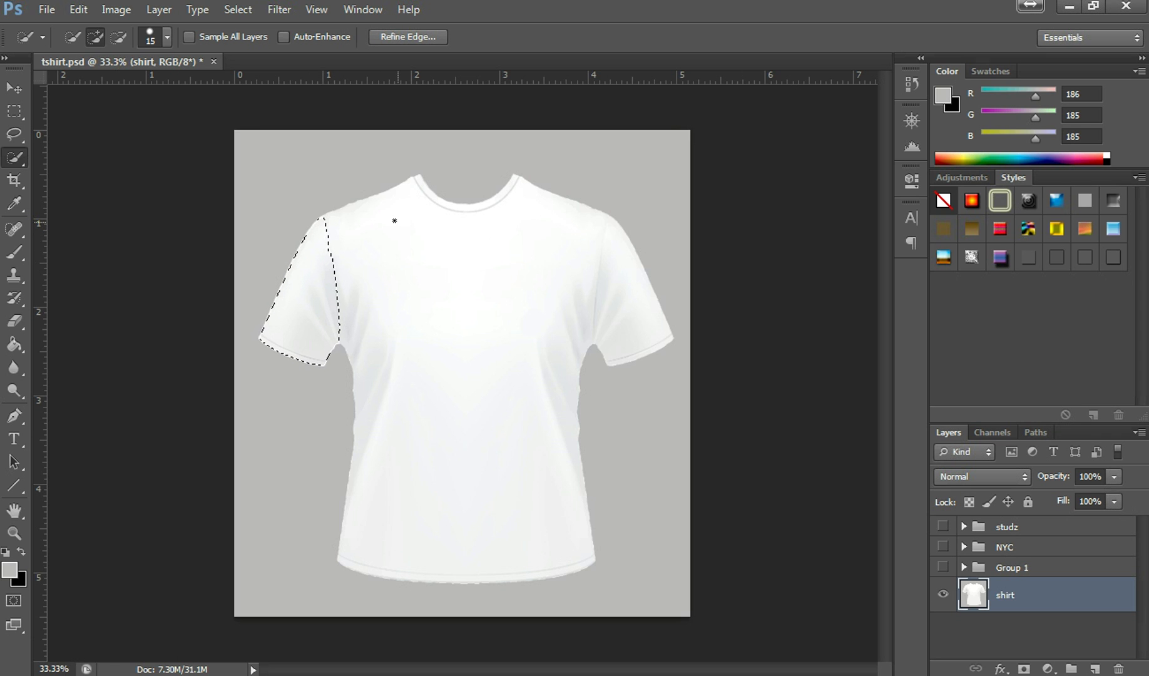
{"action": "left_click", "coordinate": [328, 220]}
{"action": "left_click_drag", "start_coordinate": [336, 253], "coordinate": [331, 239]}
{"action": "left_click", "coordinate": [332, 237], "text": "alt"}
{"action": "left_click", "coordinate": [331, 237]}
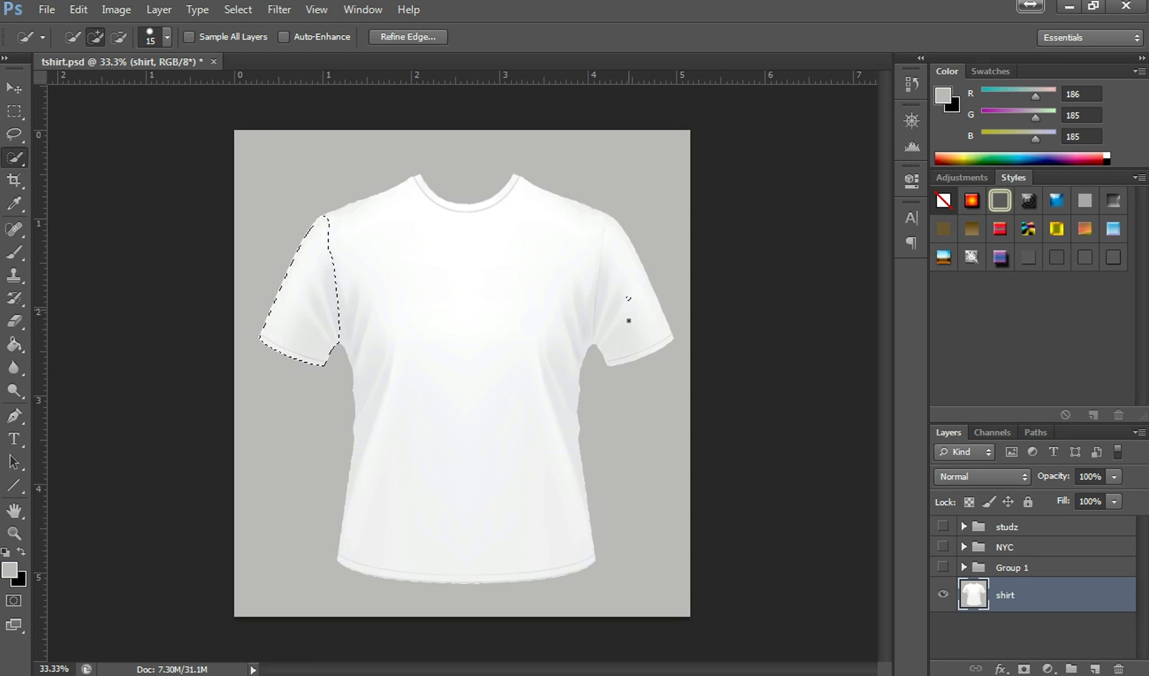
Add the entire right sleeve up to the shoulder to the selection, using a 25 px Quick Selection brush.
{"action": "left_click_drag", "start_coordinate": [638, 330], "coordinate": [627, 297]}
{"action": "key", "text": "bracketright"}
{"action": "key", "text": "bracketleft"}
{"action": "left_click", "coordinate": [166, 36]}
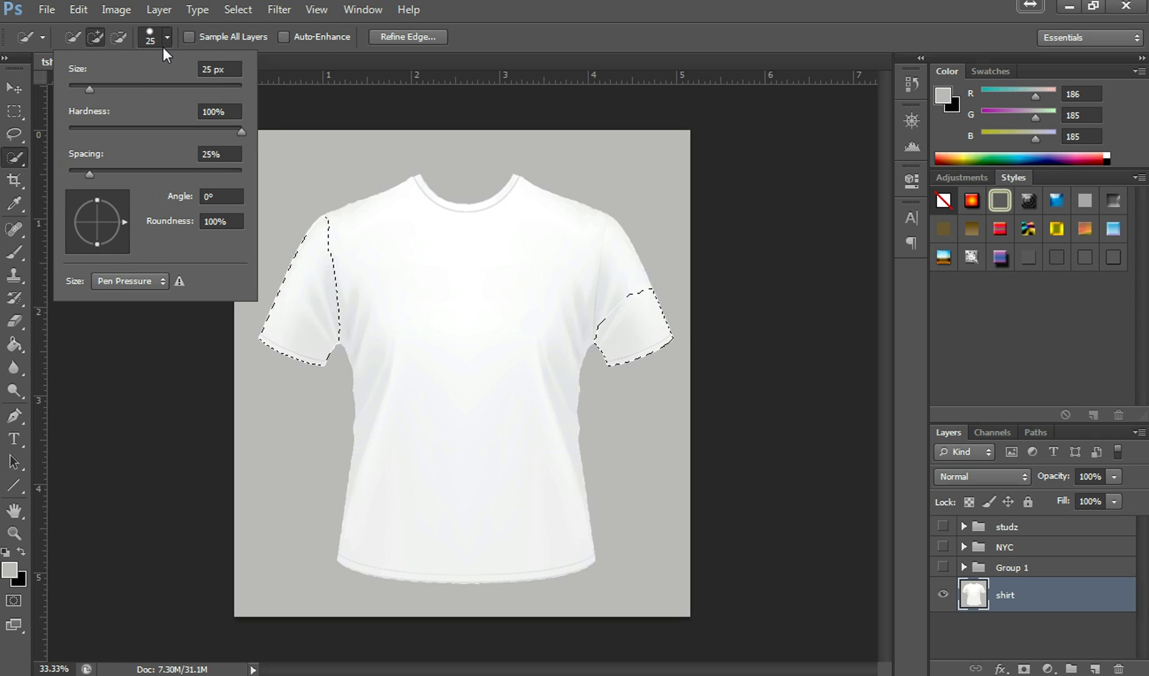
{"action": "left_click", "coordinate": [382, 132]}
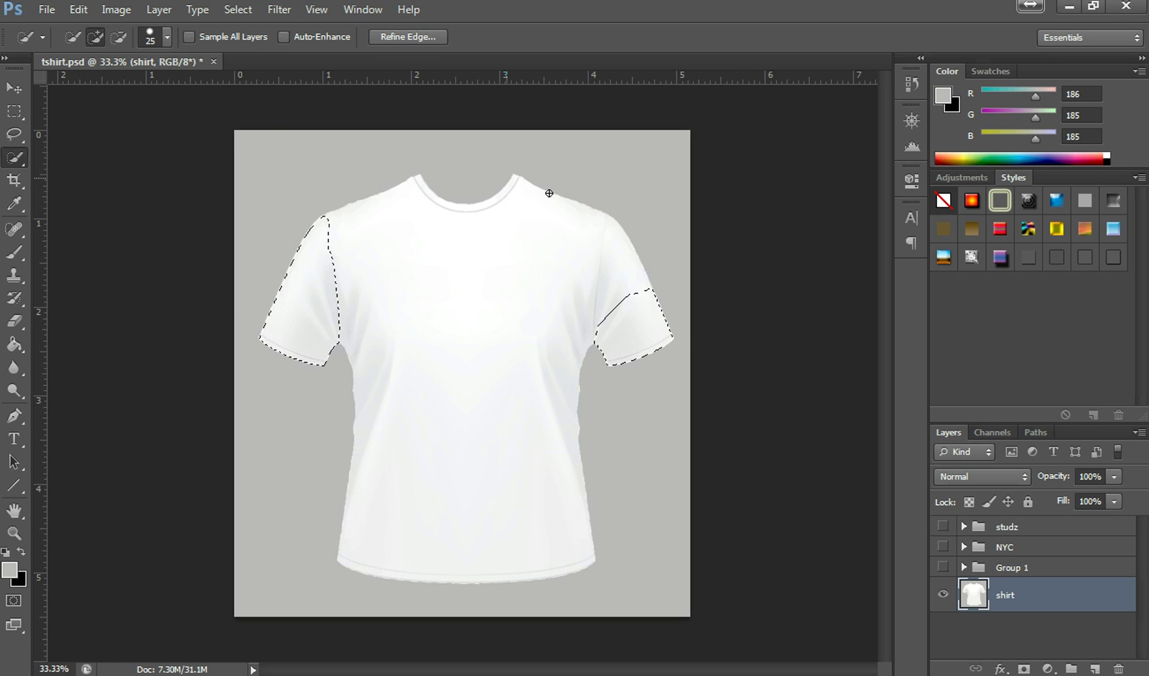
{"action": "left_click", "coordinate": [610, 269]}
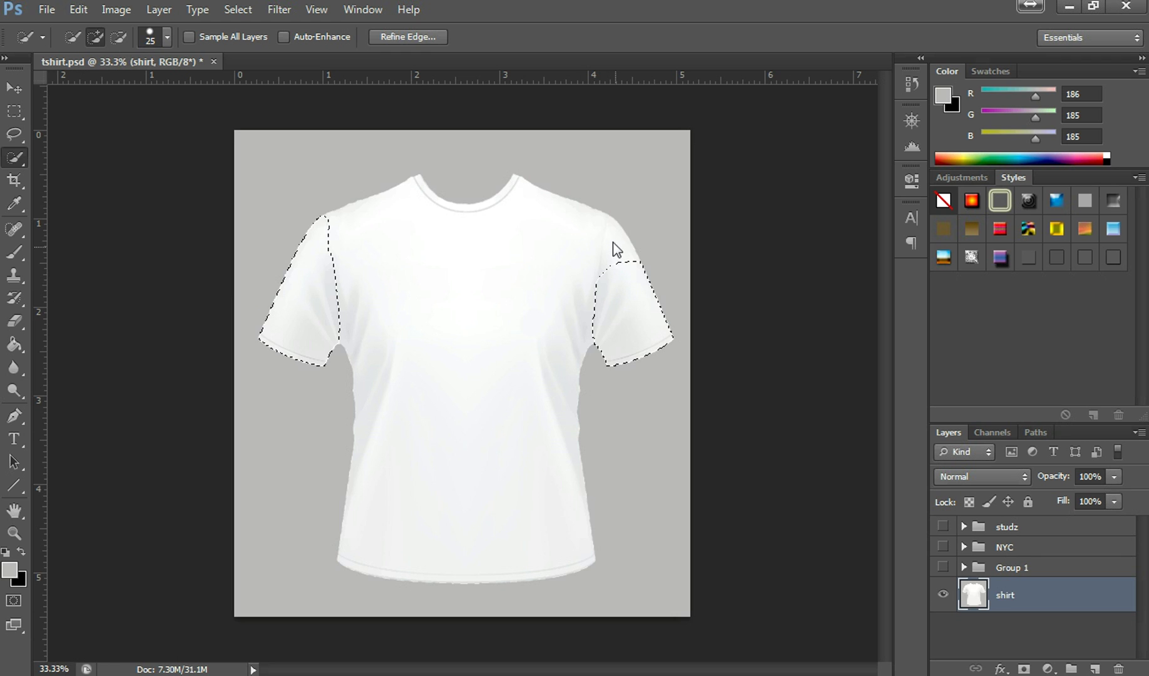
{"action": "left_click_drag", "start_coordinate": [619, 270], "coordinate": [616, 255]}
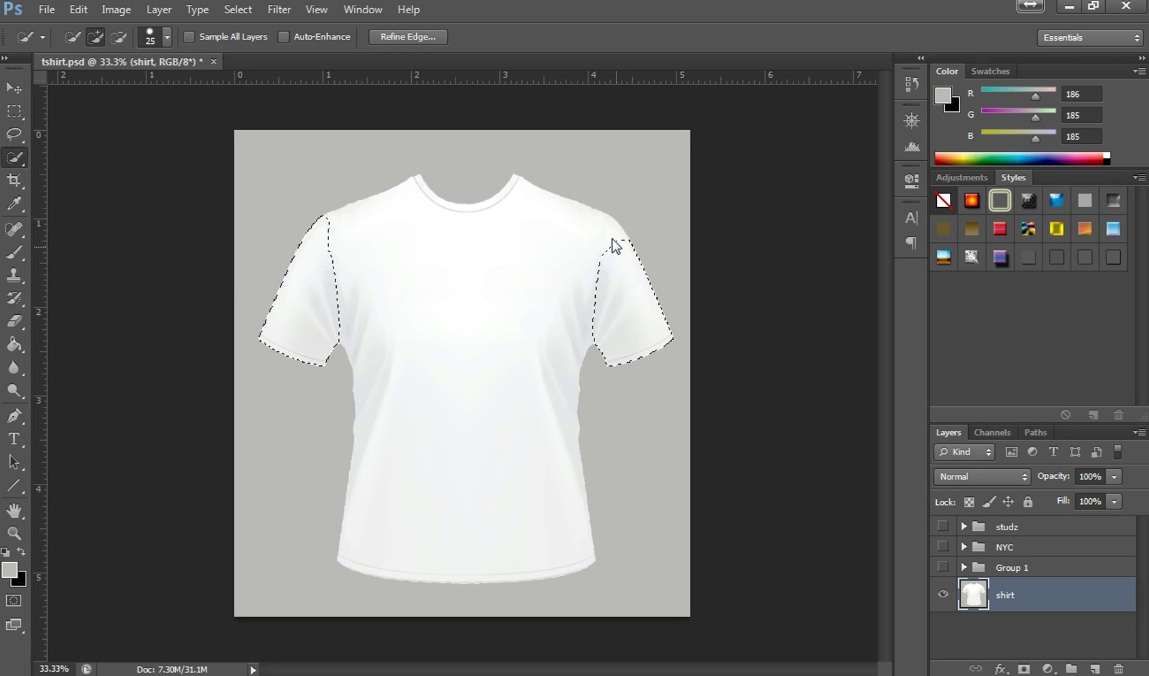
{"action": "left_click", "coordinate": [611, 232]}
{"action": "left_click", "coordinate": [605, 226]}
{"action": "left_click", "coordinate": [607, 224]}
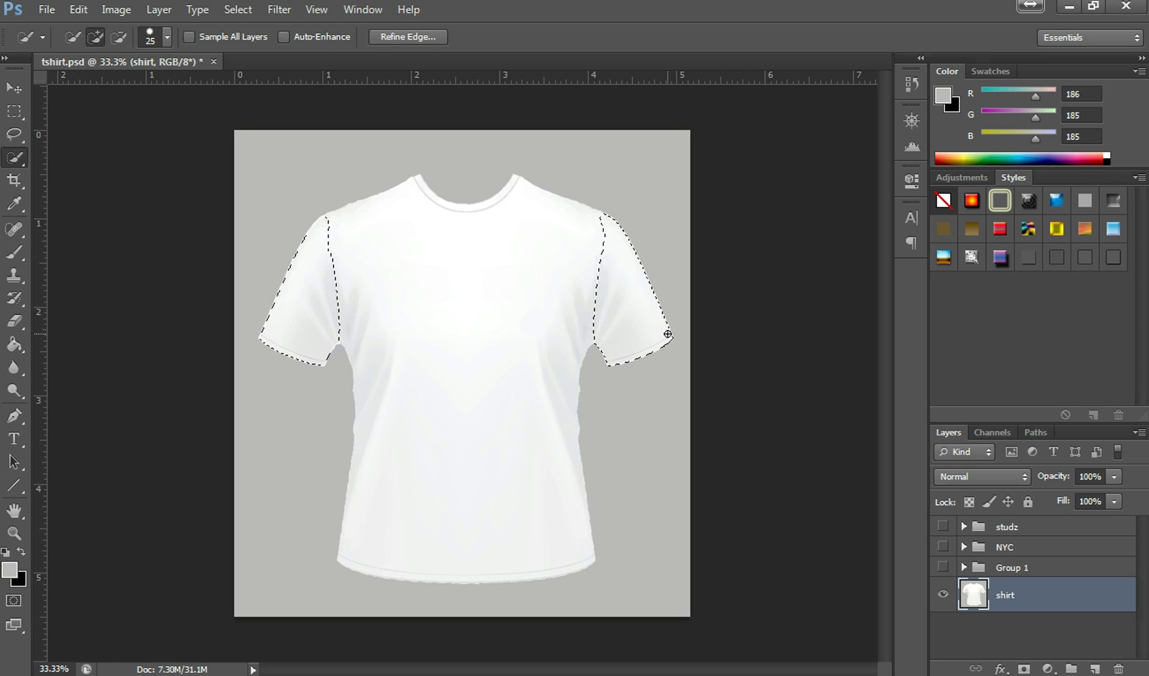
Create a new layer above the shirt layer and open the cheta 2 image from the Desktop, leaving its colour profile as is.
{"action": "left_click", "coordinate": [1094, 668]}
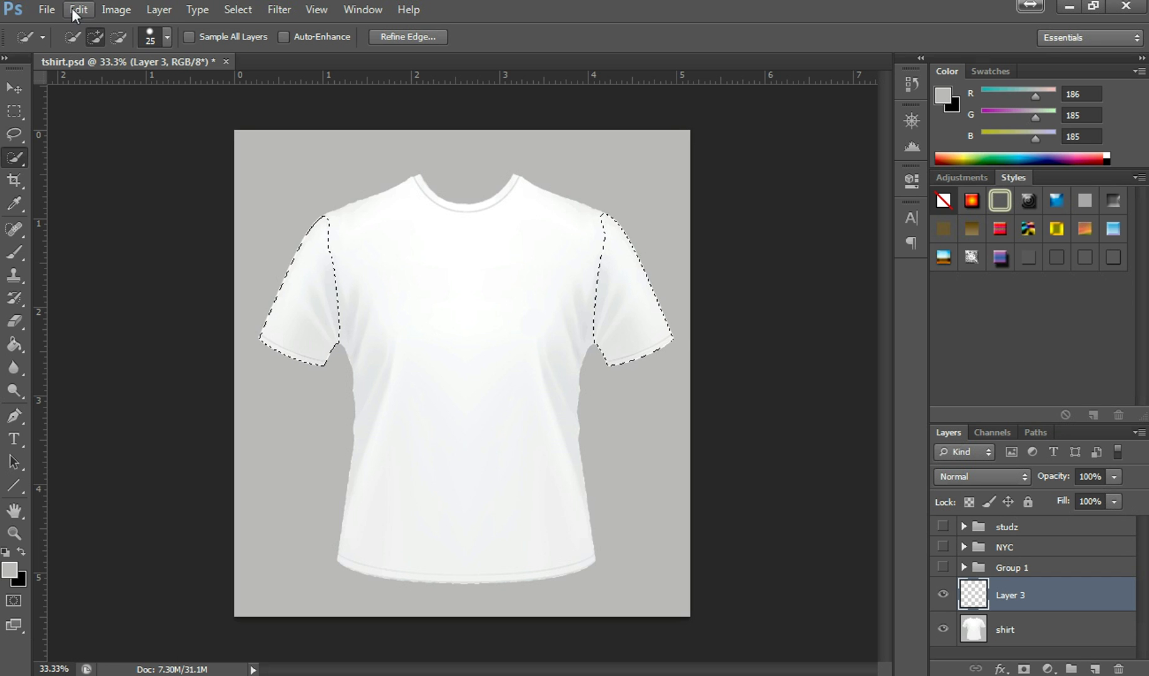
{"action": "left_click", "coordinate": [56, 9]}
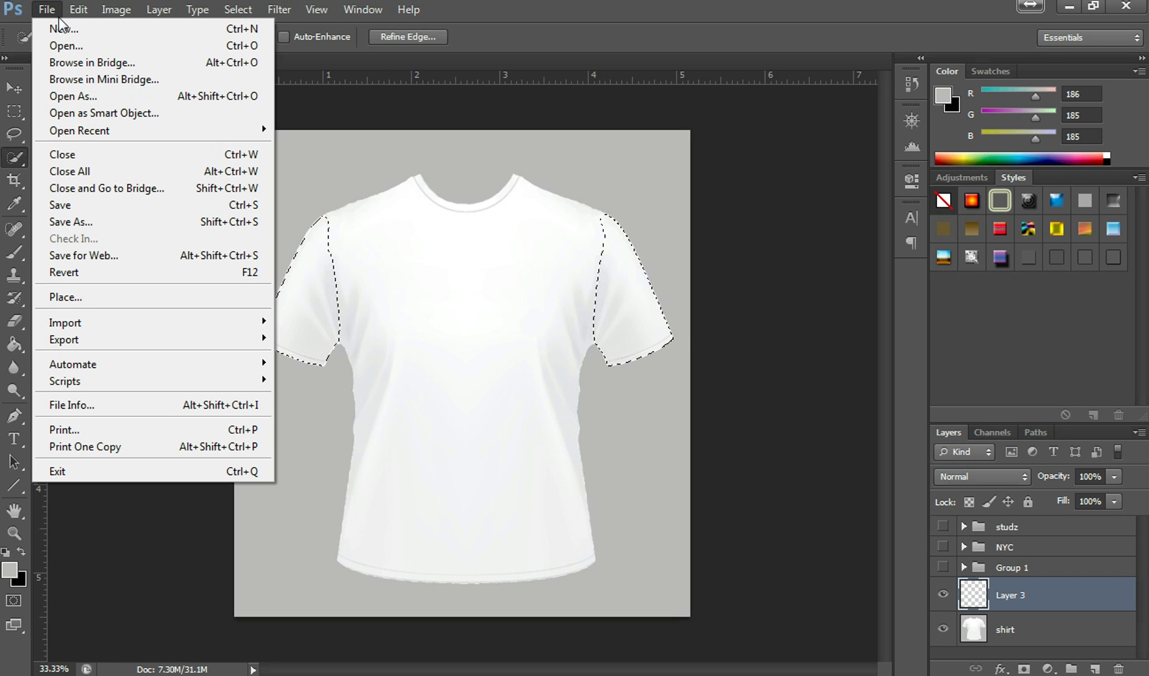
{"action": "left_click", "coordinate": [68, 50]}
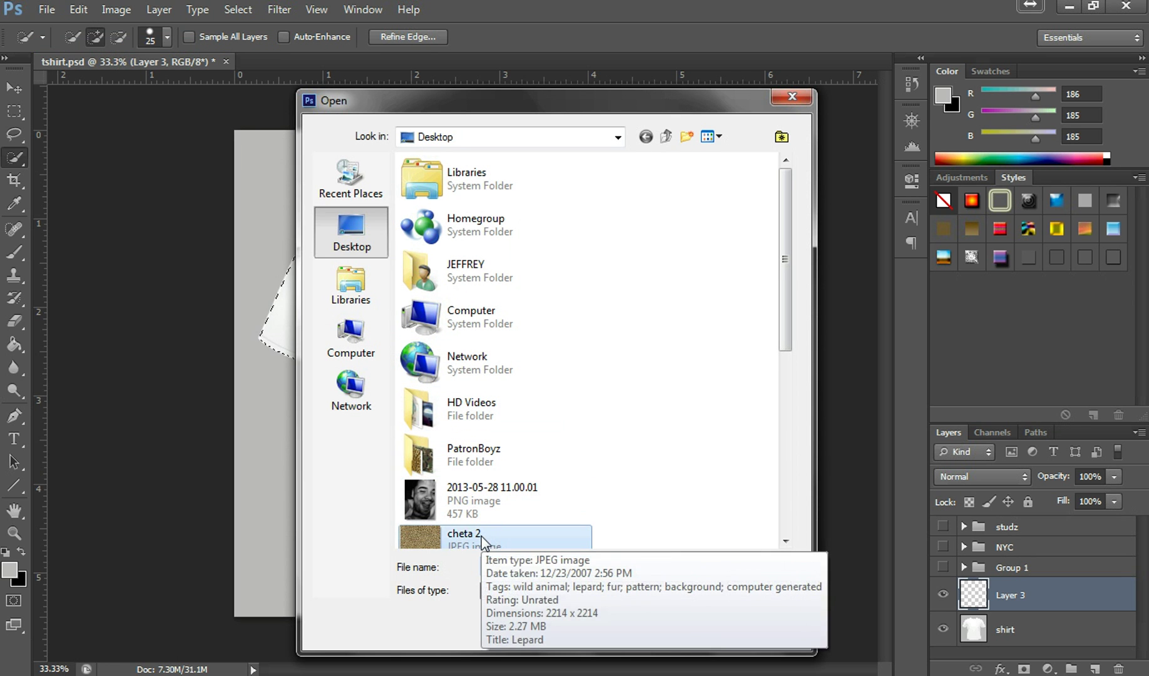
{"action": "left_click", "coordinate": [494, 540]}
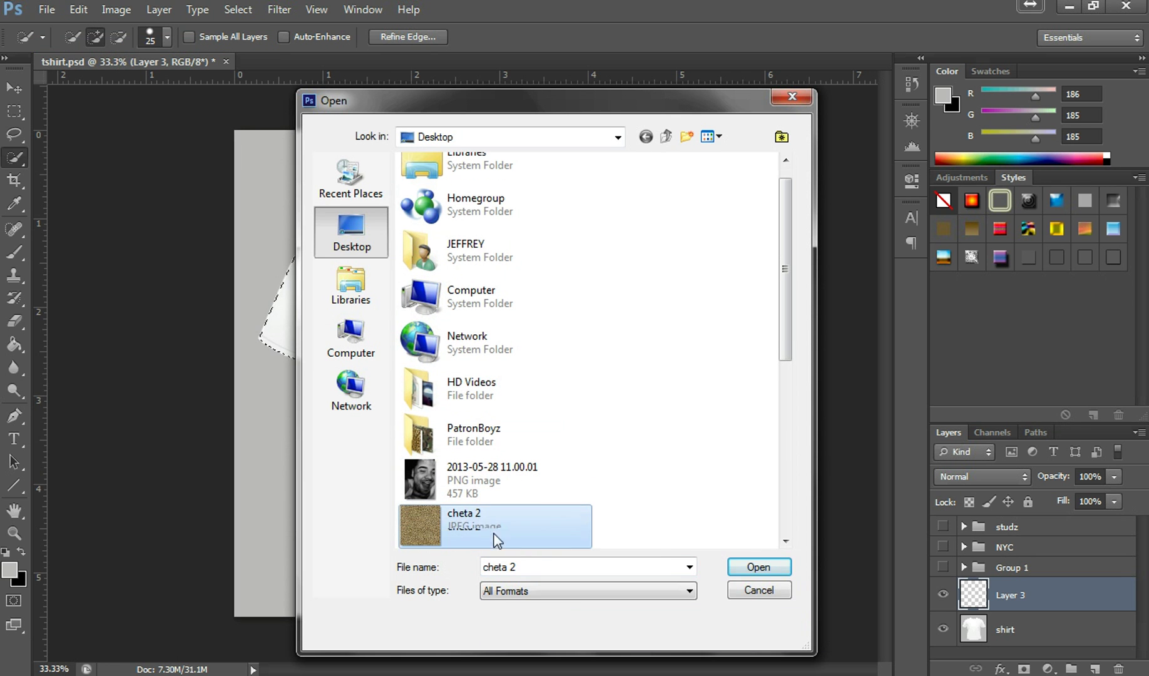
{"action": "left_click", "coordinate": [738, 566]}
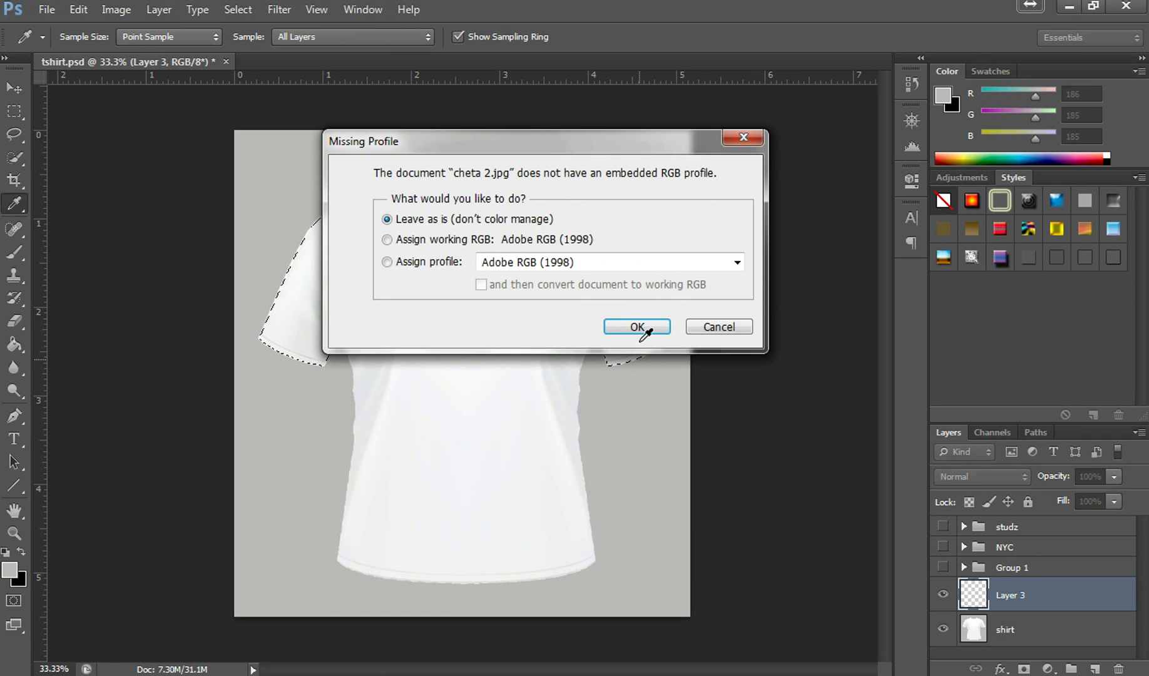
{"action": "left_click", "coordinate": [629, 327]}
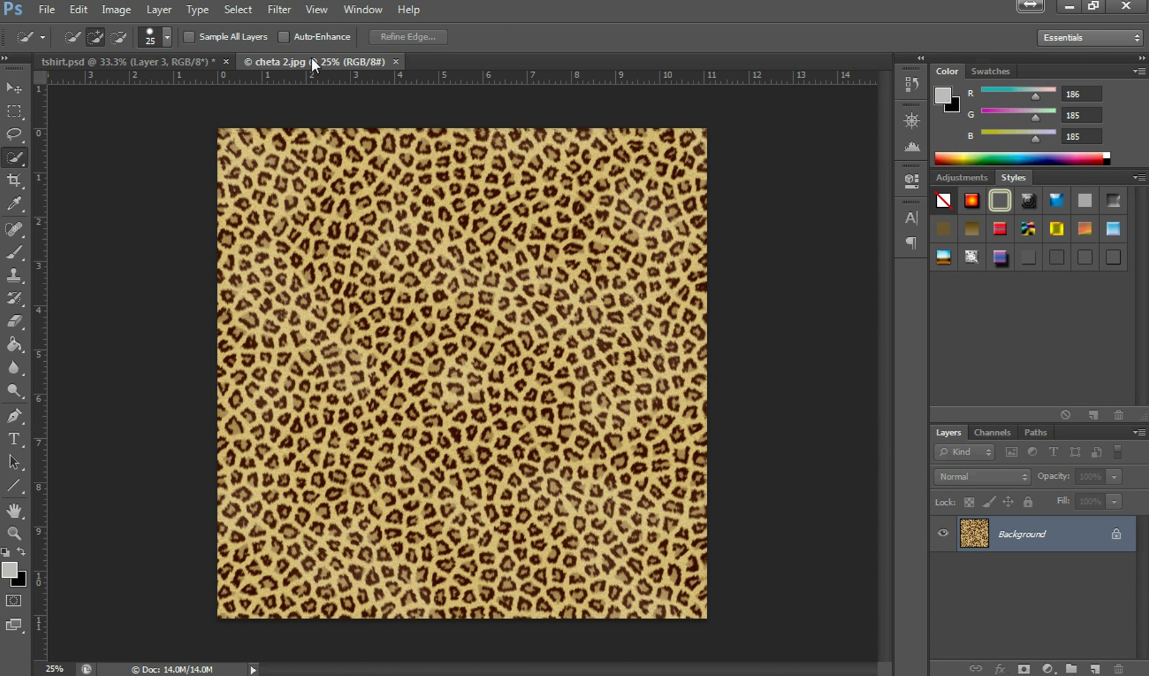
Float the cheta 2 image in its own window and copy its leopard pattern into the tshirt.psd document as a new layer.
{"action": "left_click_drag", "start_coordinate": [310, 65], "coordinate": [311, 161]}
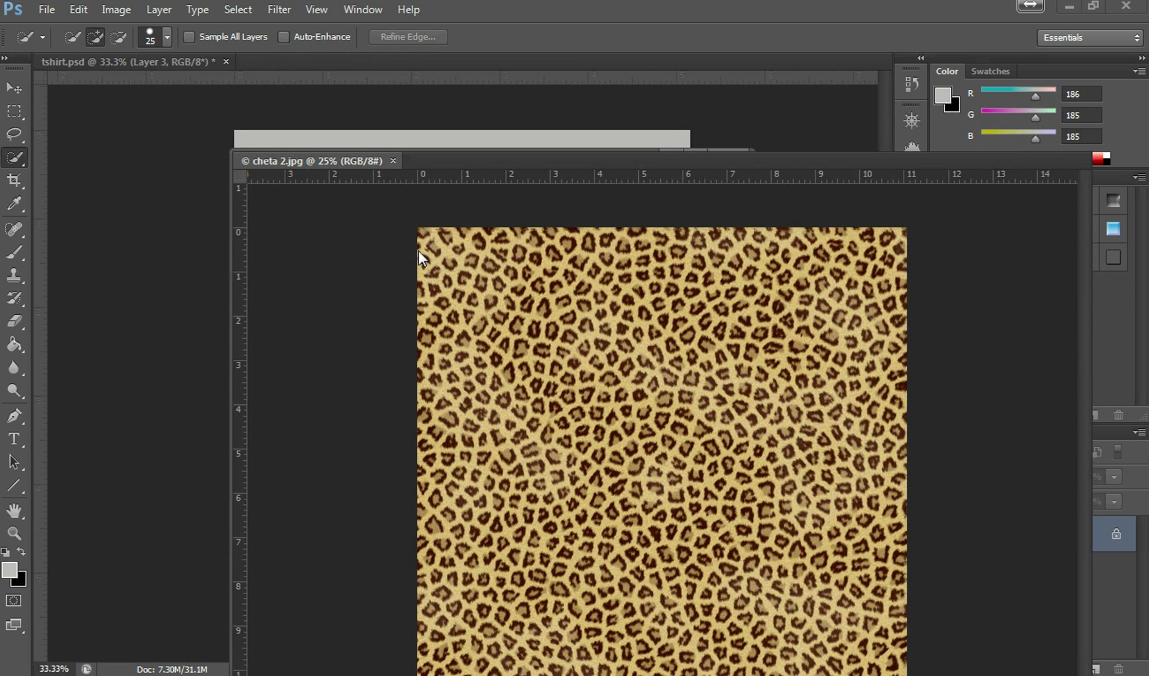
{"action": "left_click", "coordinate": [20, 88]}
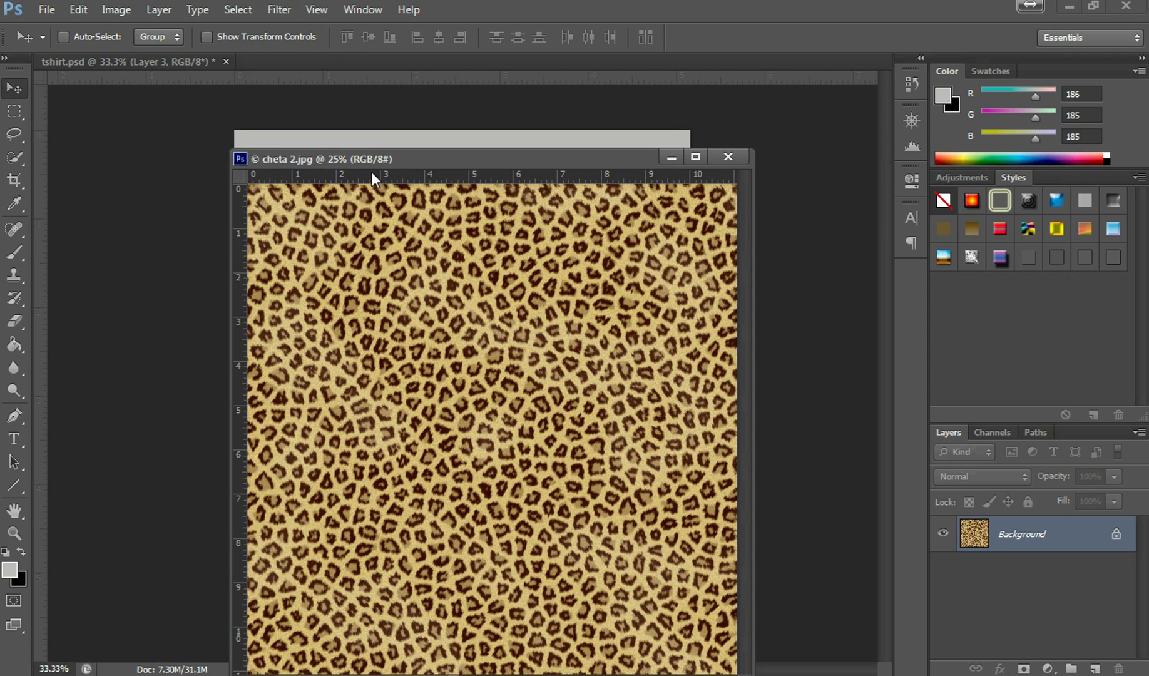
{"action": "left_click_drag", "start_coordinate": [362, 157], "coordinate": [291, 163]}
{"action": "left_click_drag", "start_coordinate": [304, 333], "coordinate": [377, 142]}
{"action": "left_click", "coordinate": [671, 157]}
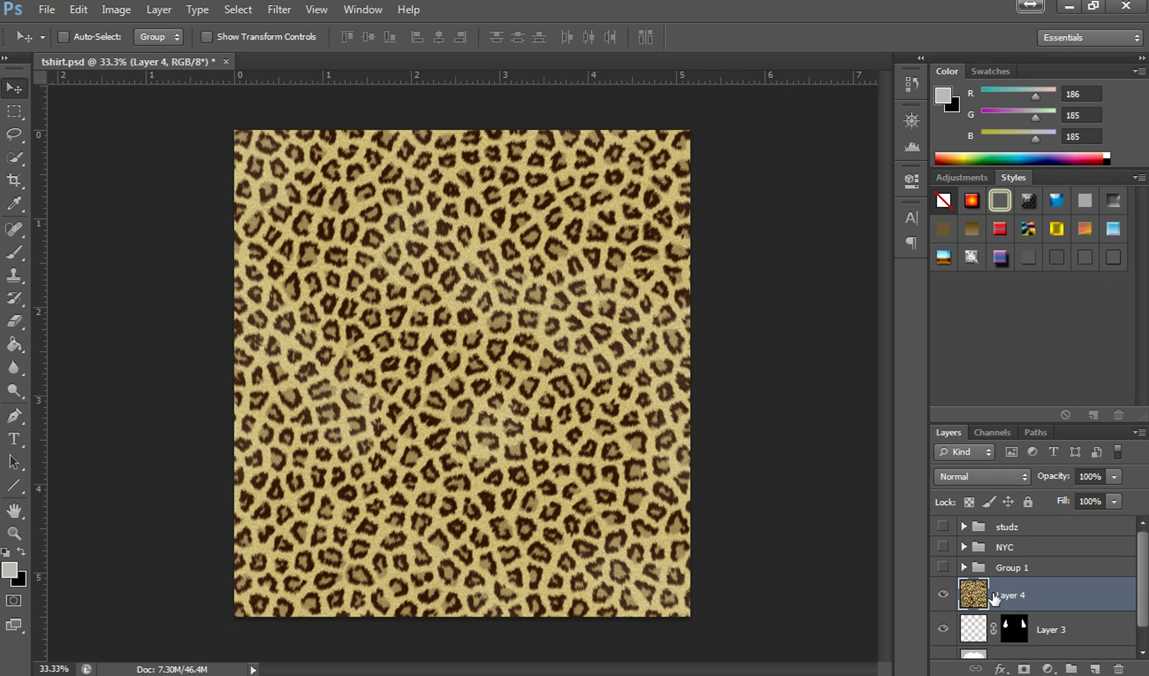
Scale down the leopard pattern on Layer 4 with Free Transform and position it over the shirt's left sleeve.
{"action": "left_click_drag", "start_coordinate": [1143, 585], "coordinate": [1143, 606]}
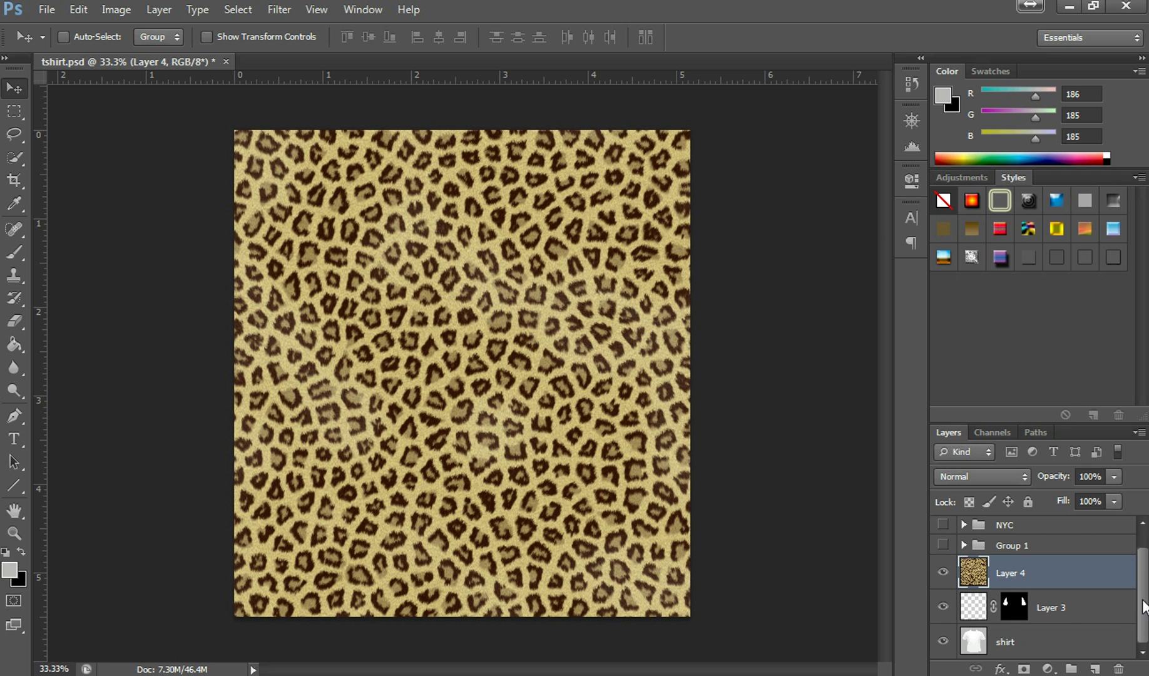
{"action": "left_click", "coordinate": [972, 610]}
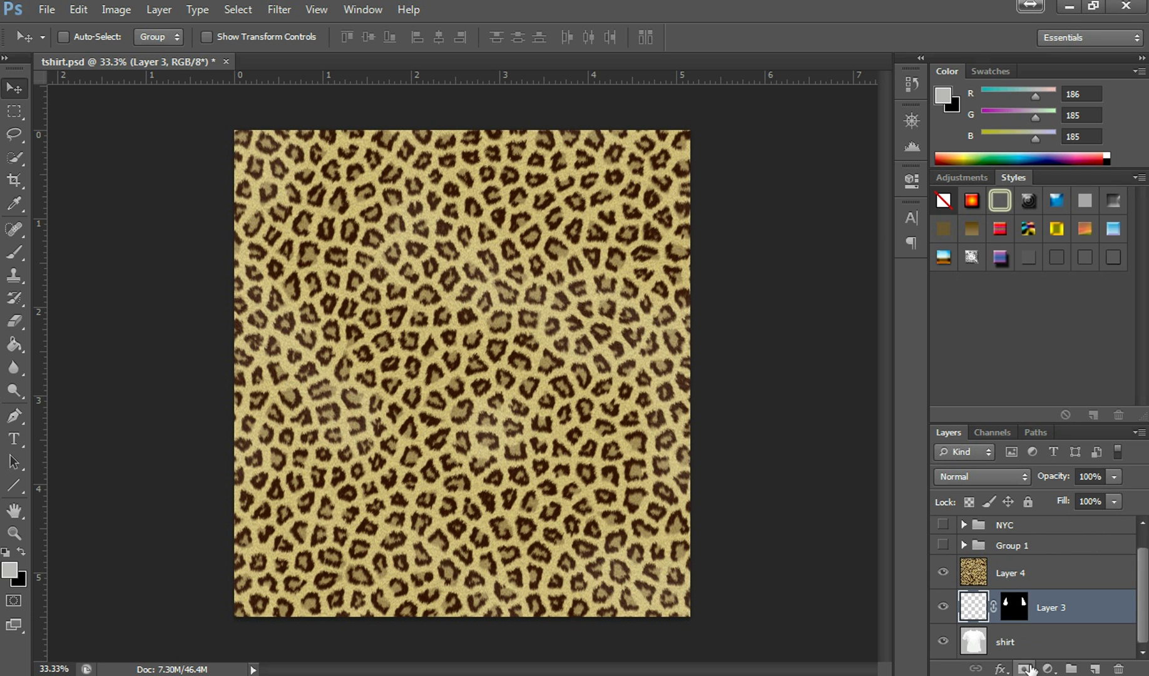
{"action": "left_click", "coordinate": [1010, 575]}
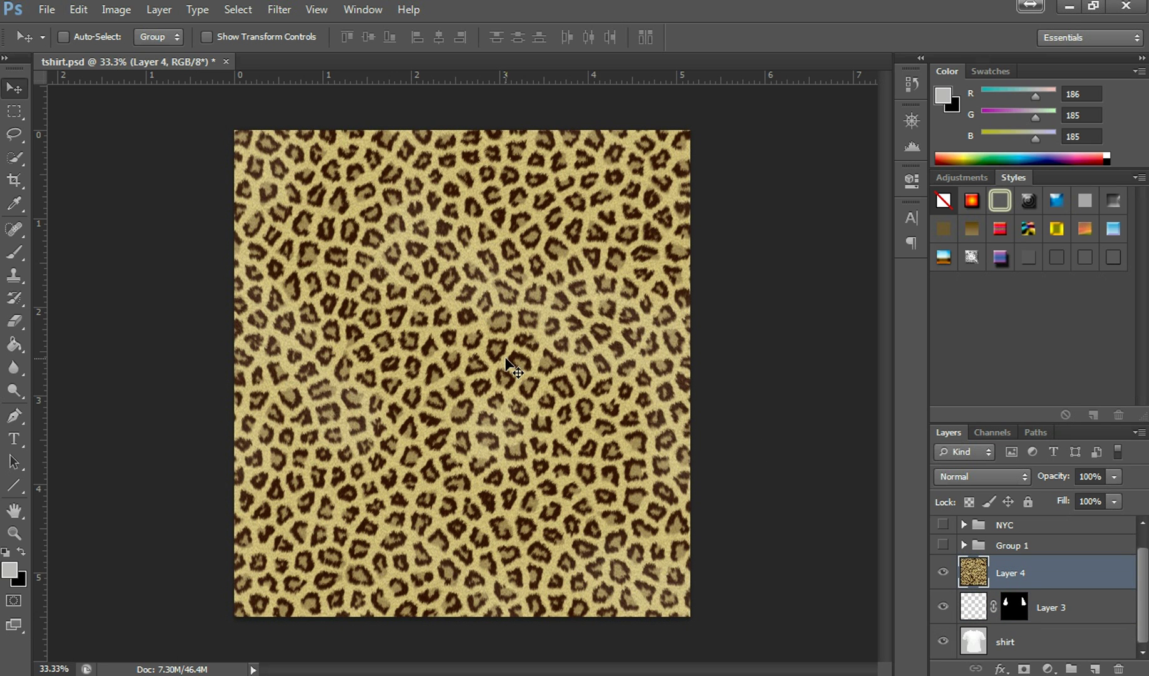
{"action": "key", "text": "ctrl+t"}
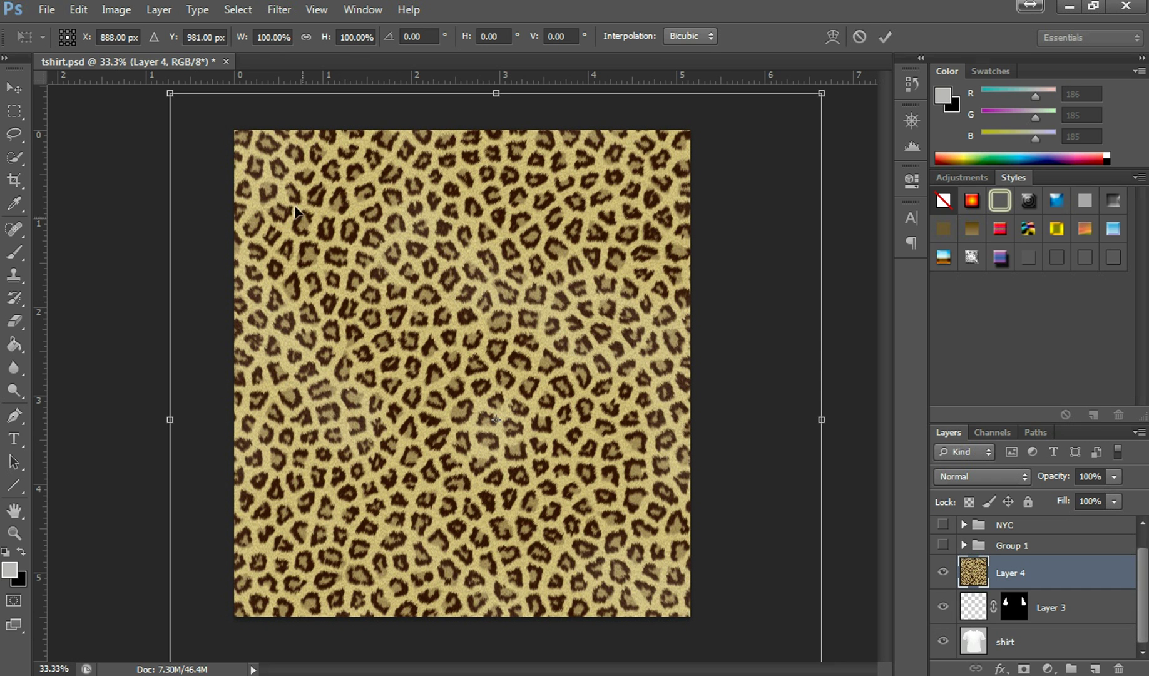
{"action": "left_click_drag", "start_coordinate": [170, 95], "coordinate": [541, 461]}
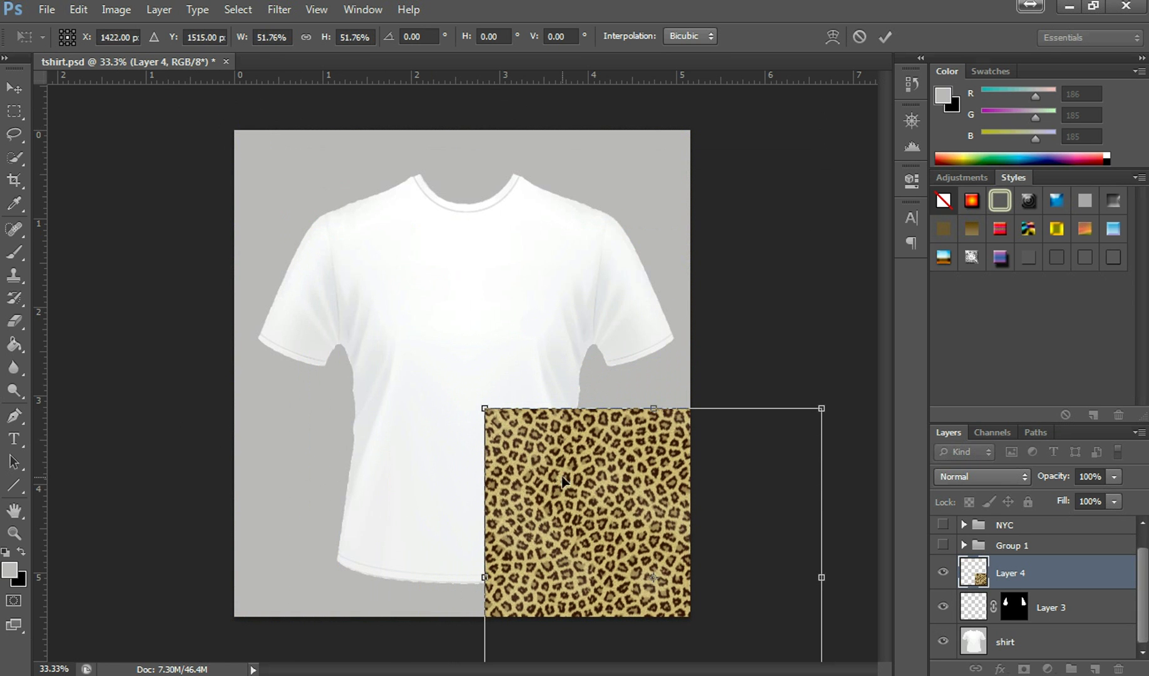
{"action": "left_click_drag", "start_coordinate": [485, 409], "coordinate": [581, 468]}
{"action": "left_click_drag", "start_coordinate": [565, 513], "coordinate": [284, 241]}
{"action": "key", "text": "Return"}
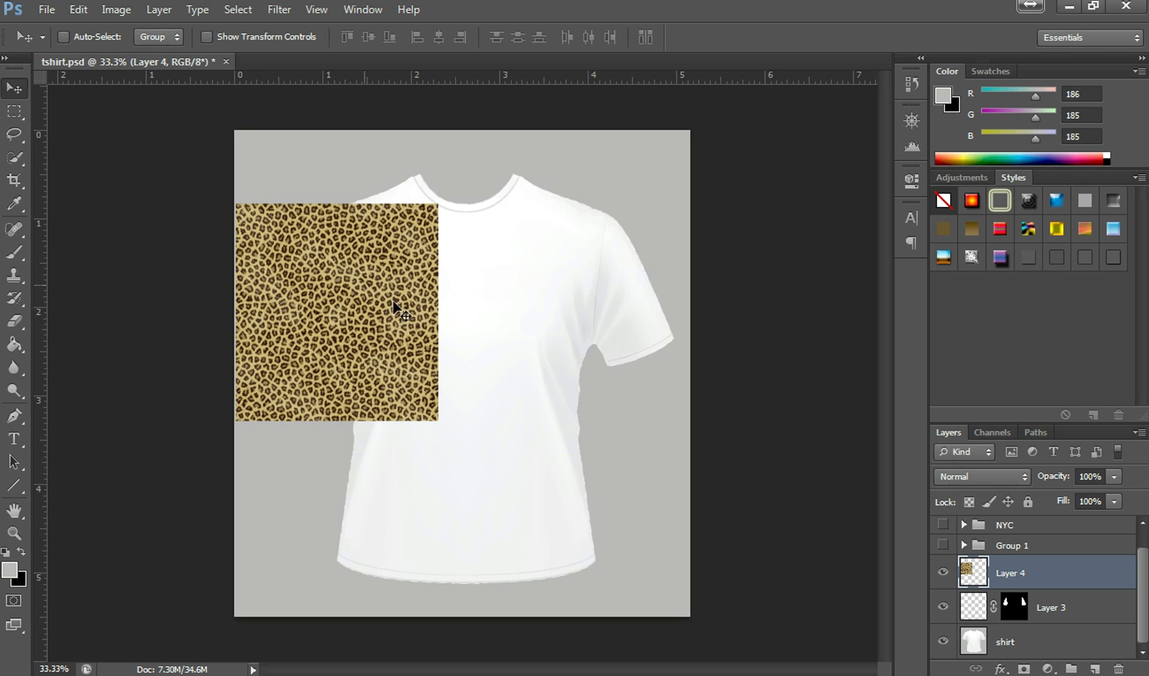
Duplicate the leopard pattern layer and move the copy over the shirt's right sleeve.
{"action": "key", "text": "ctrl+j"}
{"action": "left_click_drag", "start_coordinate": [353, 286], "coordinate": [670, 285]}
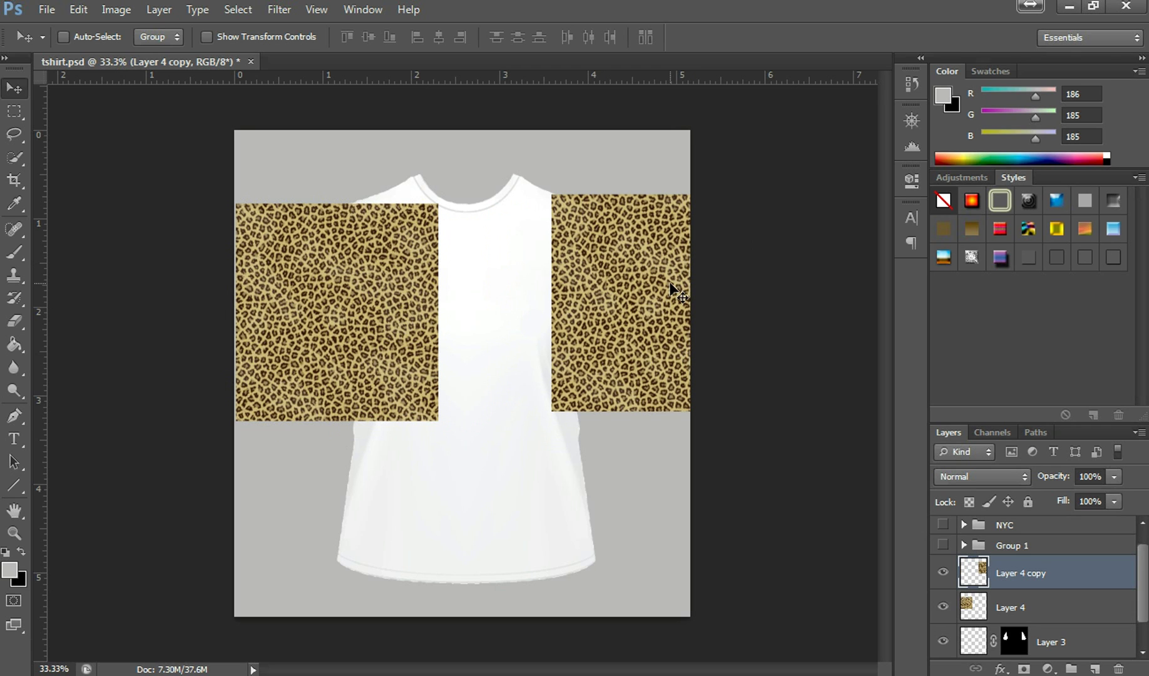
Mask Layer 4 and Layer 4 copy to the sleeve shapes, loading the sleeve selection from the existing layer masks.
{"action": "left_click", "coordinate": [1020, 619]}
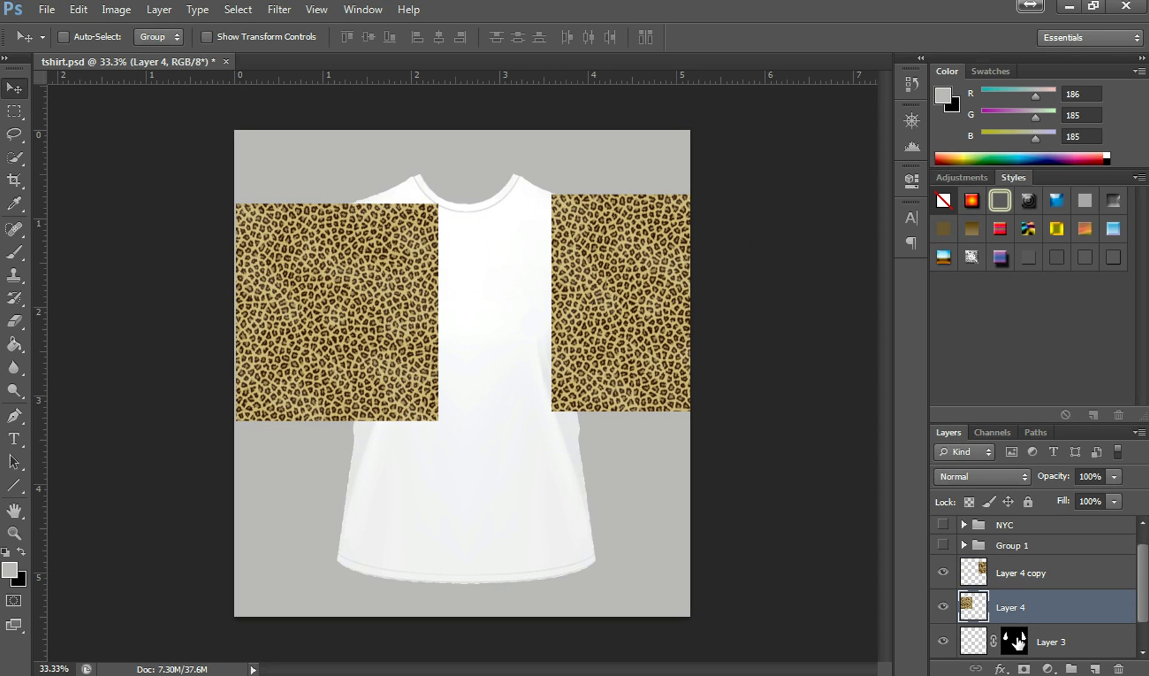
{"action": "left_click", "coordinate": [1016, 637], "text": "ctrl"}
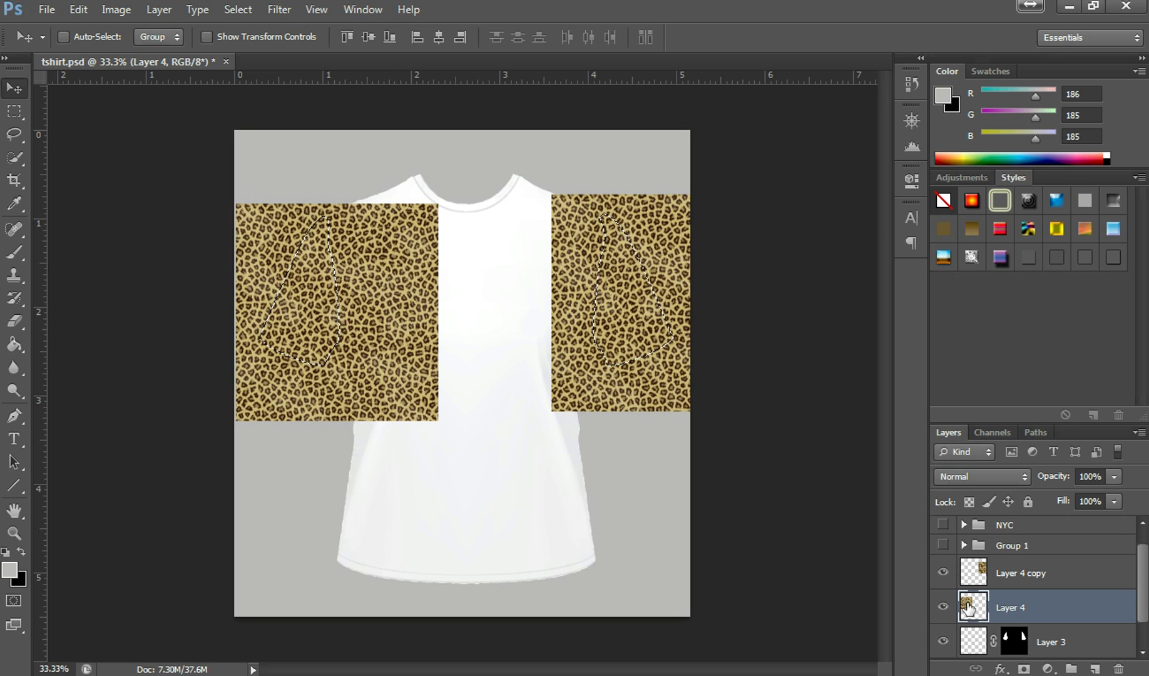
{"action": "left_click", "coordinate": [1024, 668]}
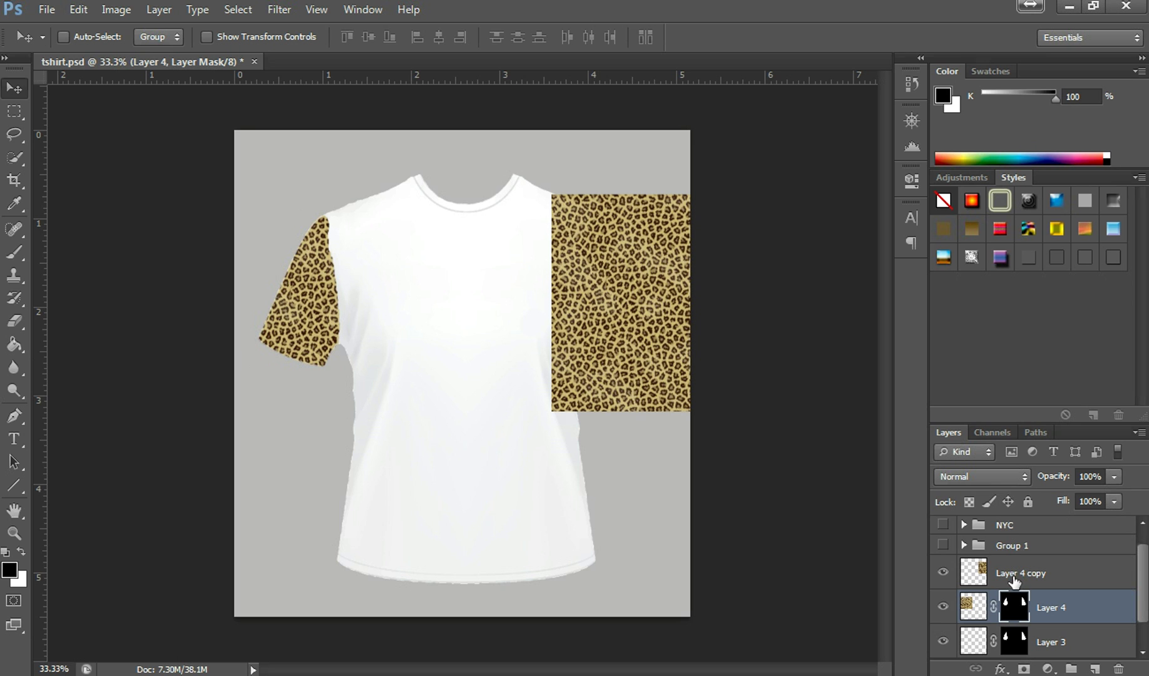
{"action": "mouse_move", "coordinate": [1013, 599]}
{"action": "left_mouse_down"}
{"action": "mouse_move", "coordinate": [1020, 639]}
{"action": "mouse_move", "coordinate": [1016, 613]}
{"action": "left_mouse_up"}
{"action": "left_click", "coordinate": [1016, 613], "text": "ctrl"}
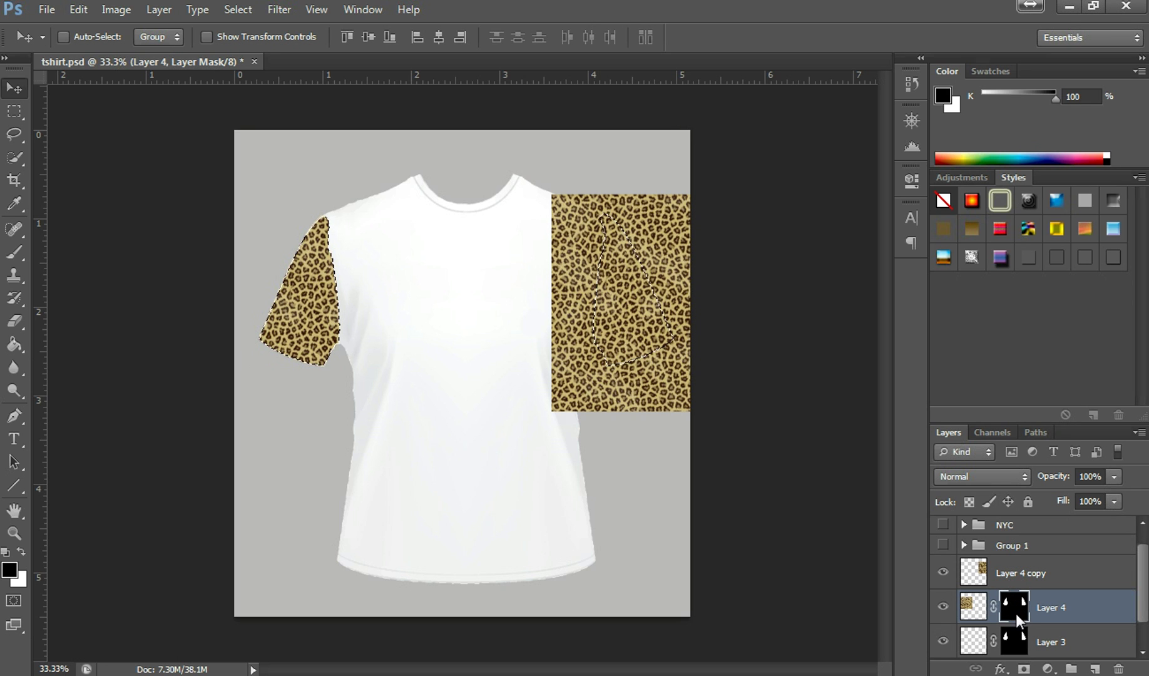
{"action": "left_click", "coordinate": [1014, 577]}
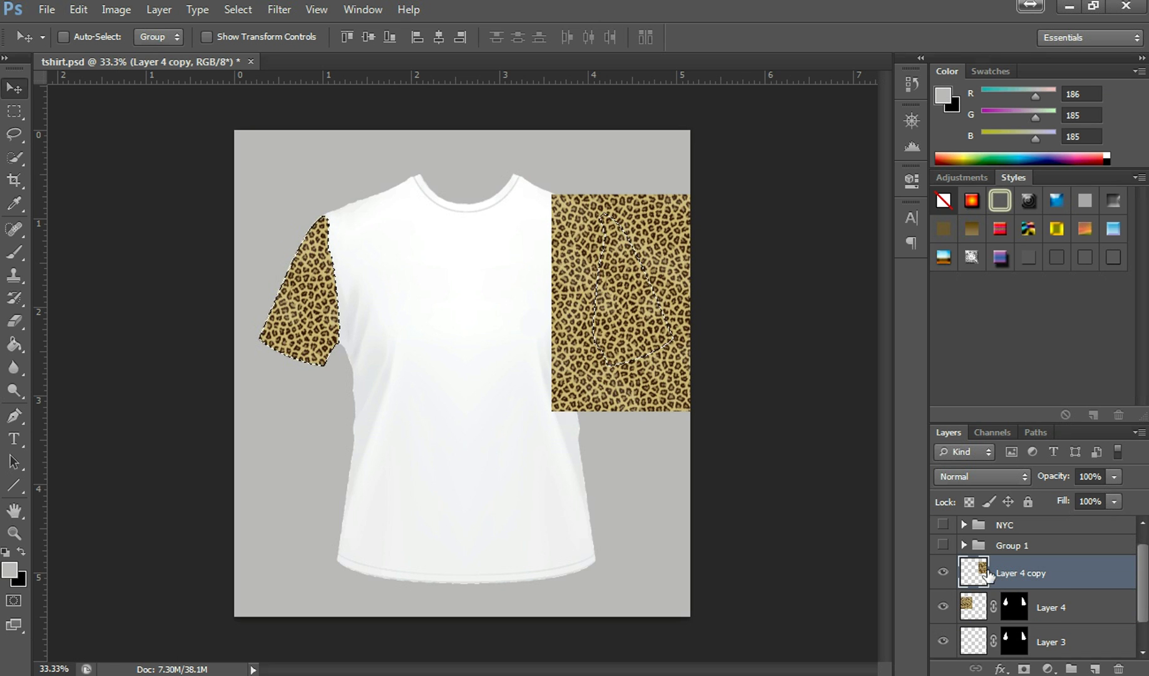
{"action": "left_click", "coordinate": [1024, 667]}
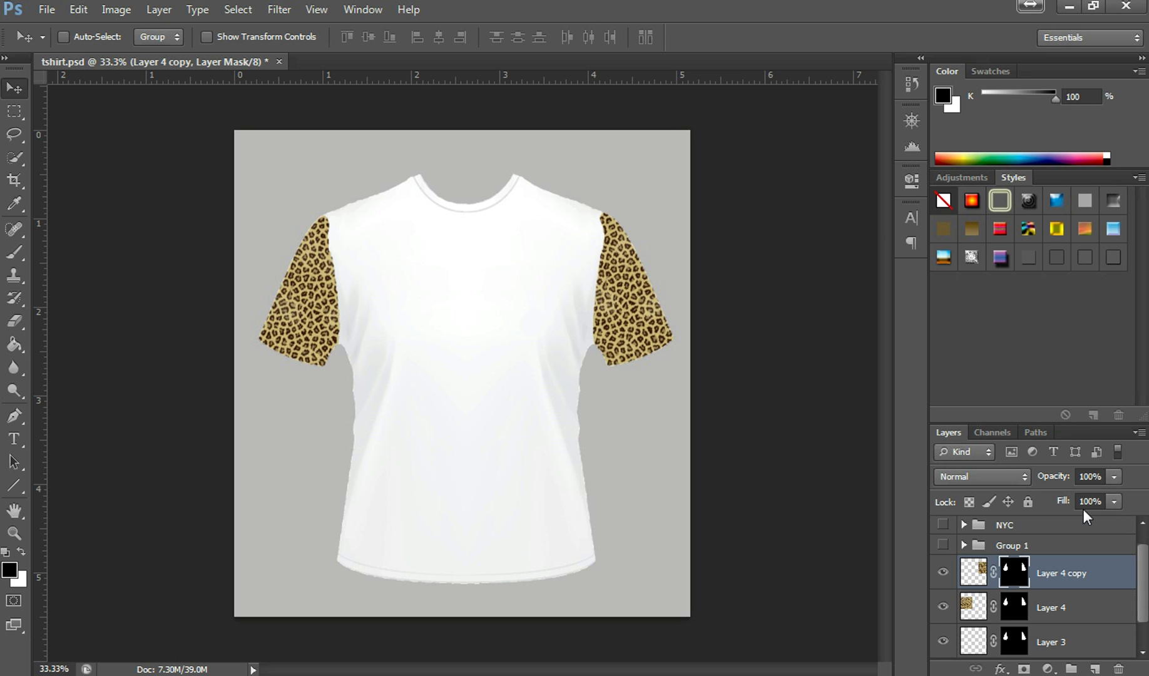
Add a text layer above Layer 4 copy reading "AllGood" on the shirt's front.
{"action": "mouse_move", "coordinate": [1145, 566]}
{"action": "left_mouse_down"}
{"action": "mouse_move", "coordinate": [1144, 545]}
{"action": "mouse_move", "coordinate": [1145, 572]}
{"action": "mouse_move", "coordinate": [1145, 558]}
{"action": "left_mouse_up"}
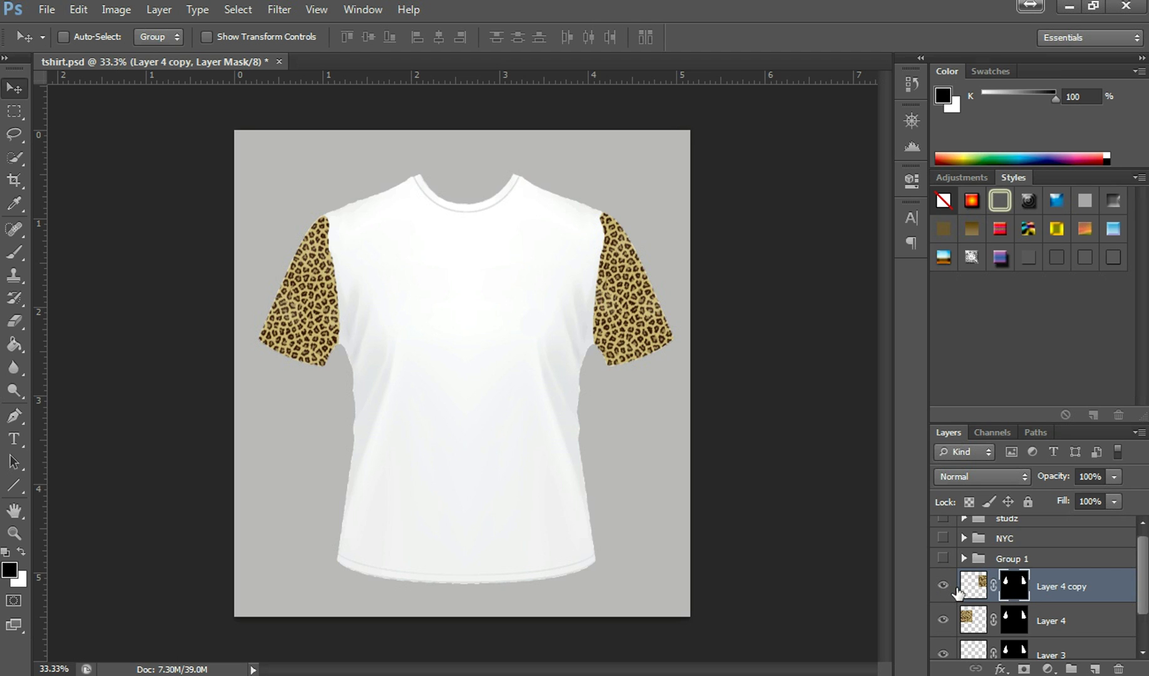
{"action": "left_click_drag", "start_coordinate": [1143, 577], "coordinate": [1145, 605]}
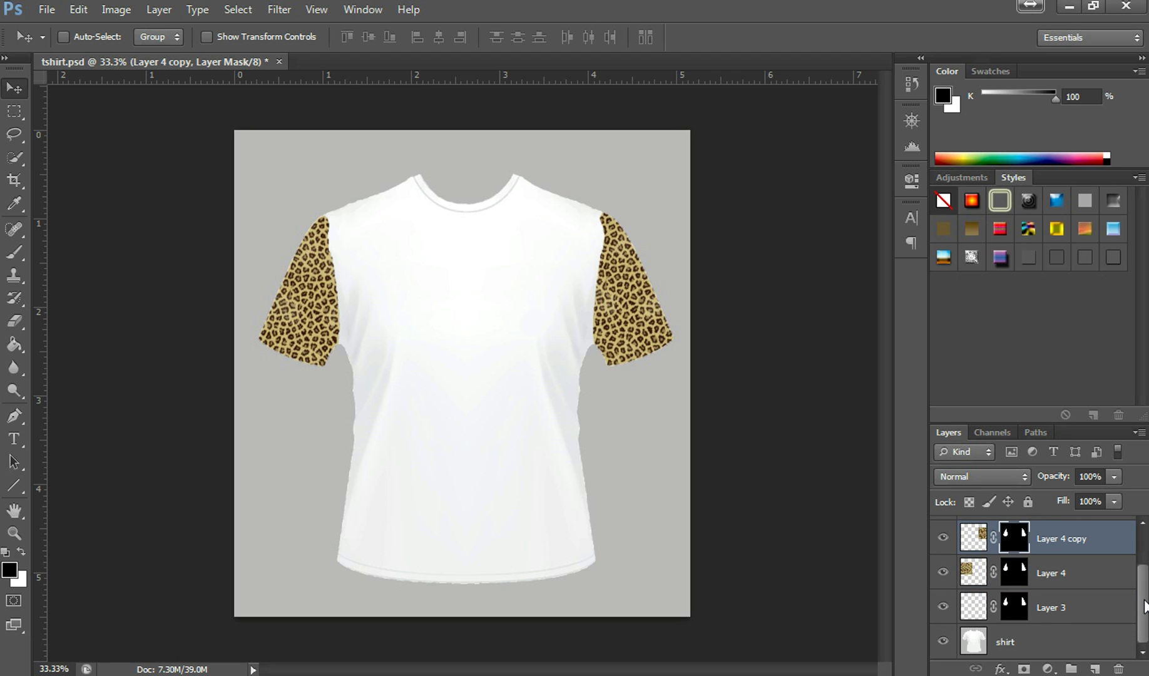
{"action": "left_click", "coordinate": [12, 444]}
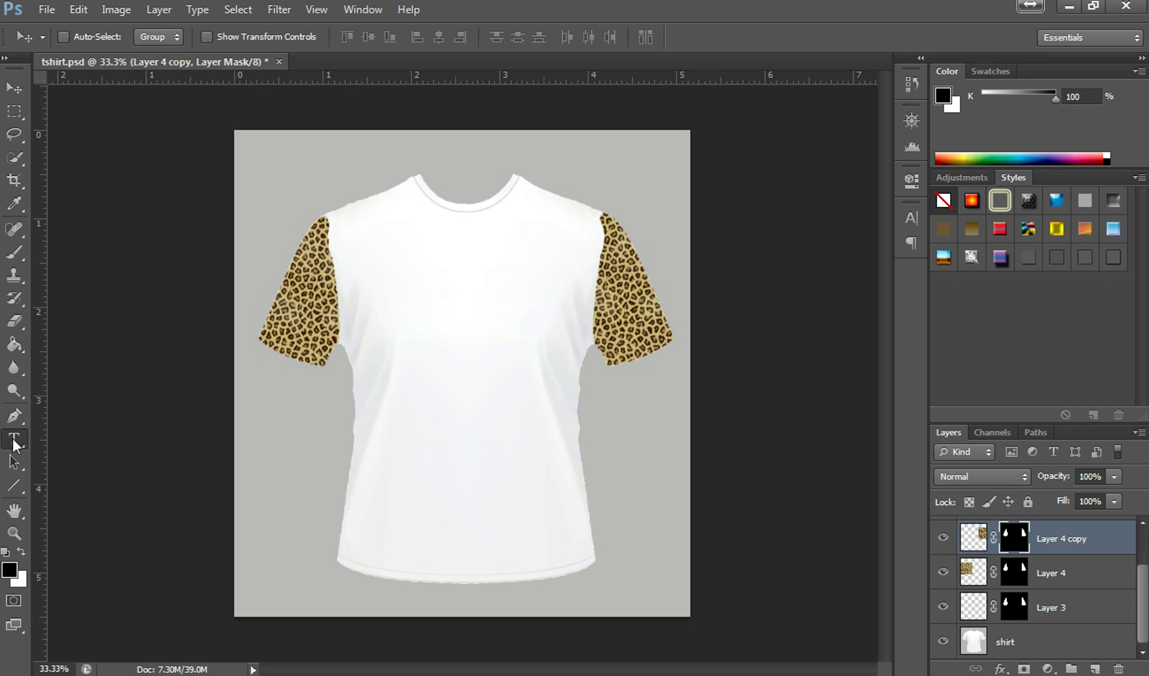
{"action": "left_click", "coordinate": [392, 375]}
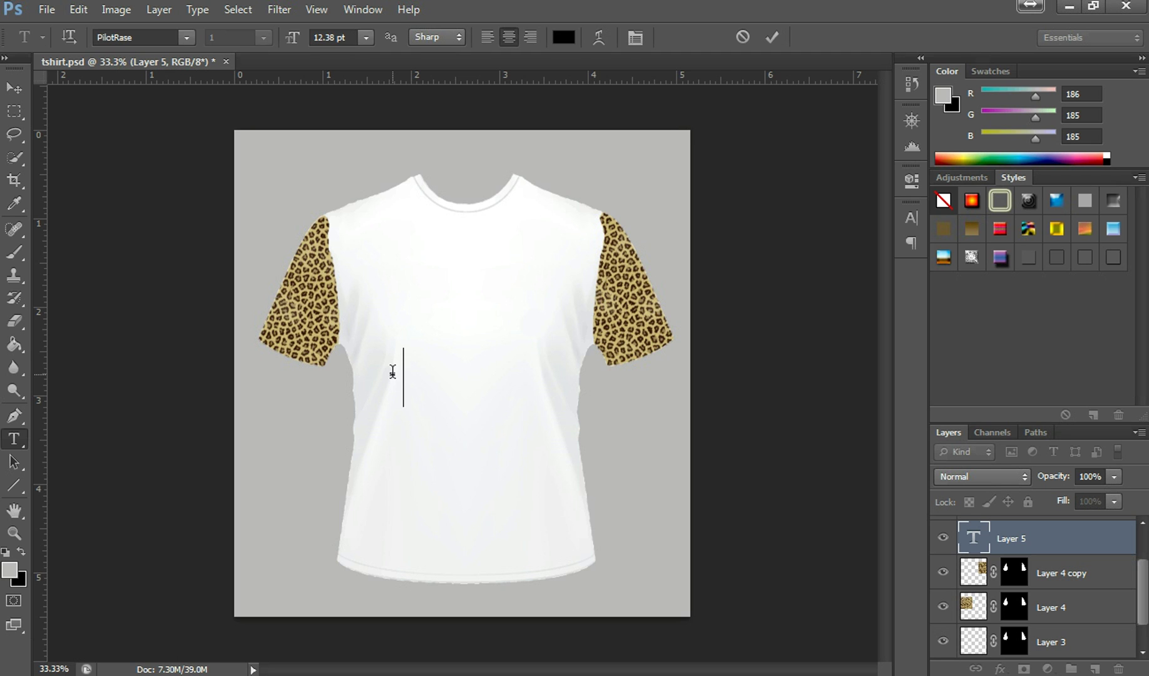
{"action": "type", "text": "all"}
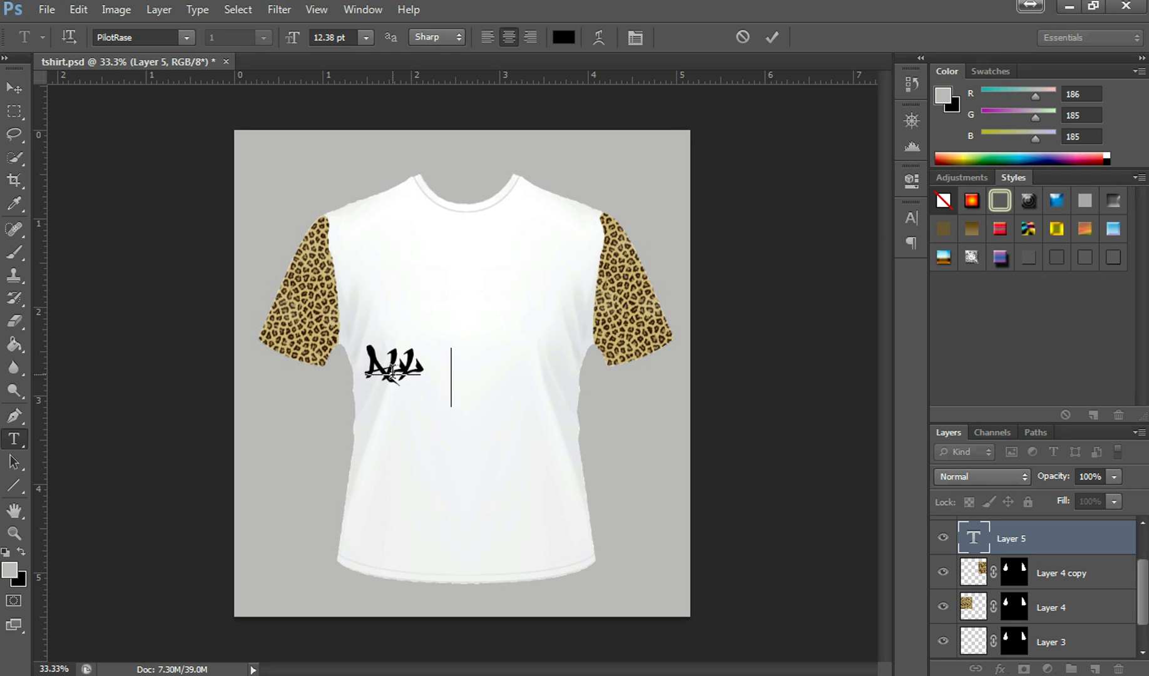
{"action": "type", "text": "    GOOD"}
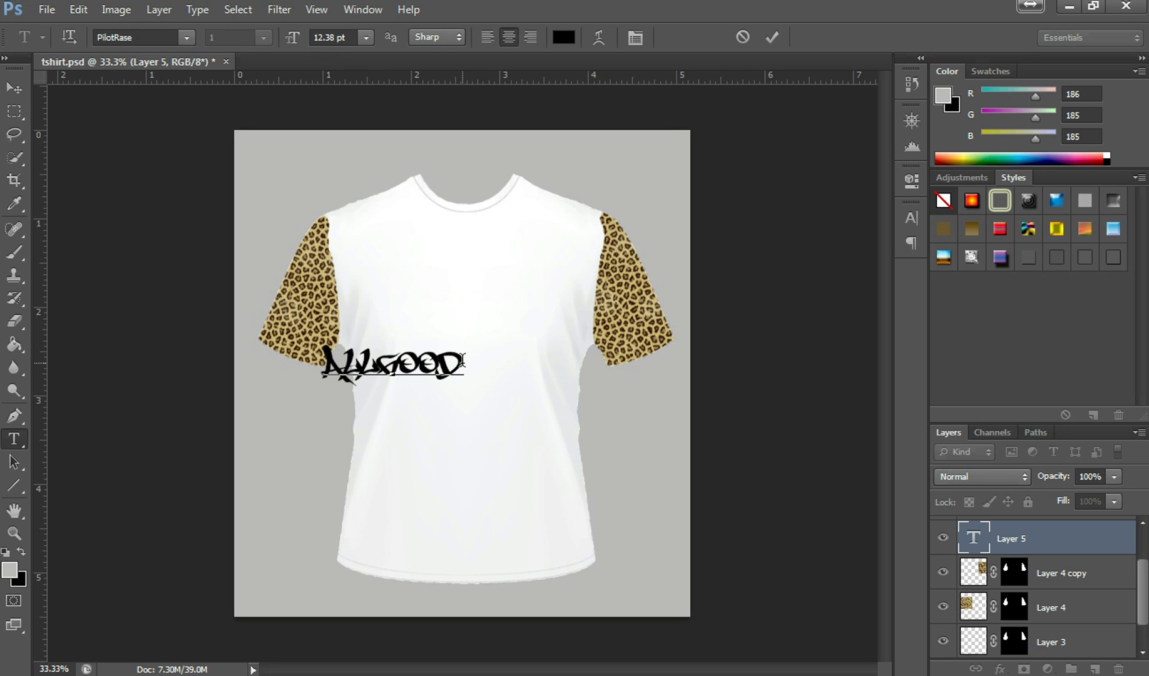
Select the whole AllGood text and set its font to Painter.
{"action": "left_click_drag", "start_coordinate": [461, 363], "coordinate": [321, 363]}
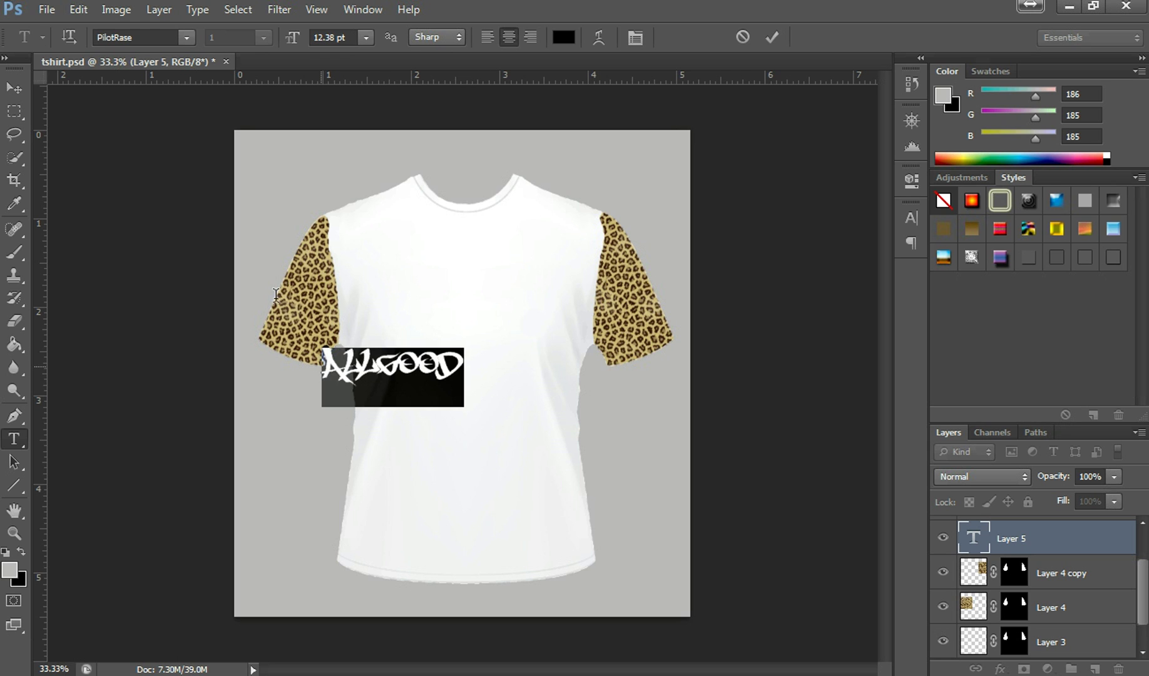
{"action": "left_click", "coordinate": [184, 42]}
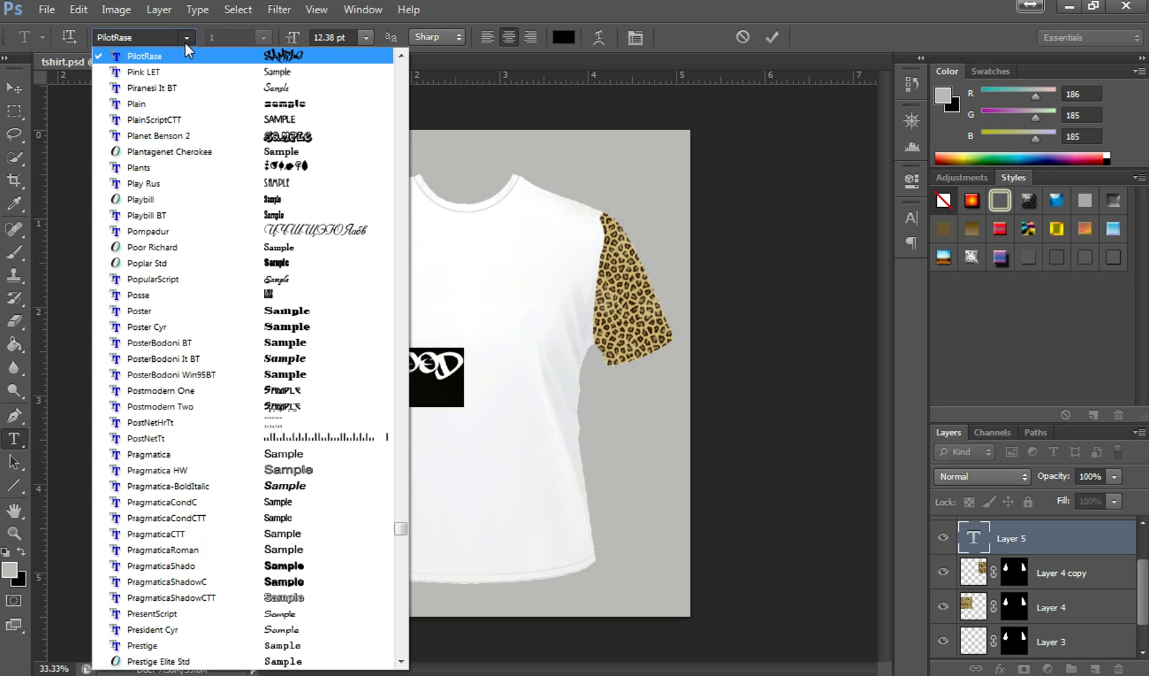
{"action": "left_click", "coordinate": [400, 56]}
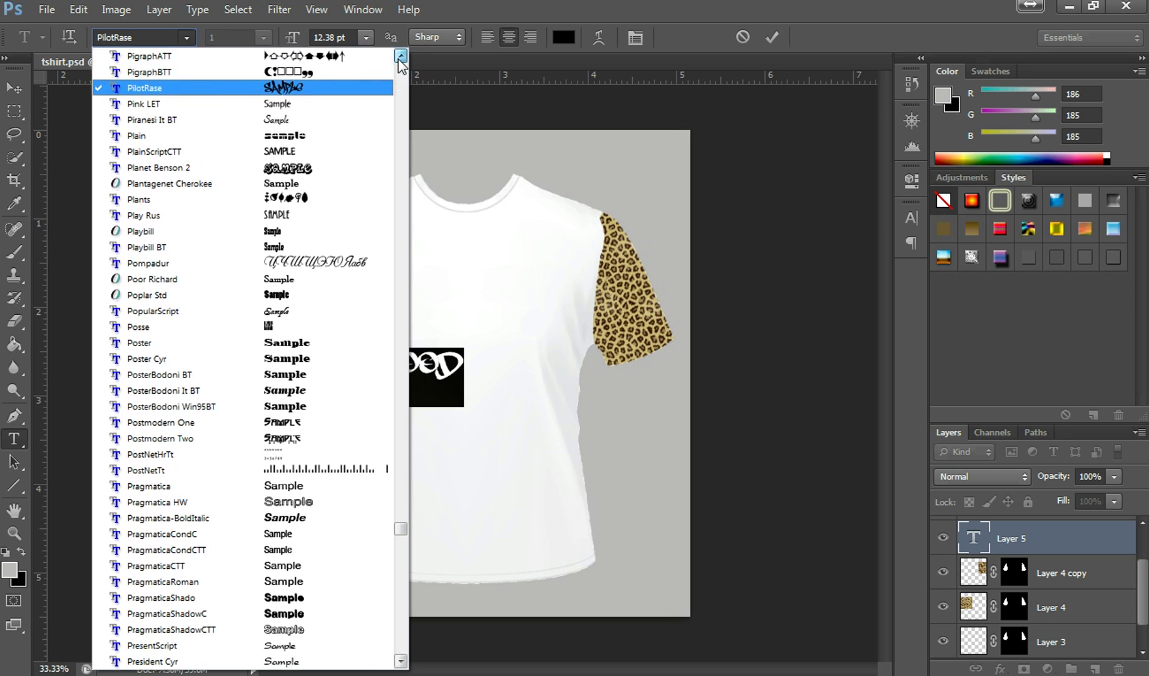
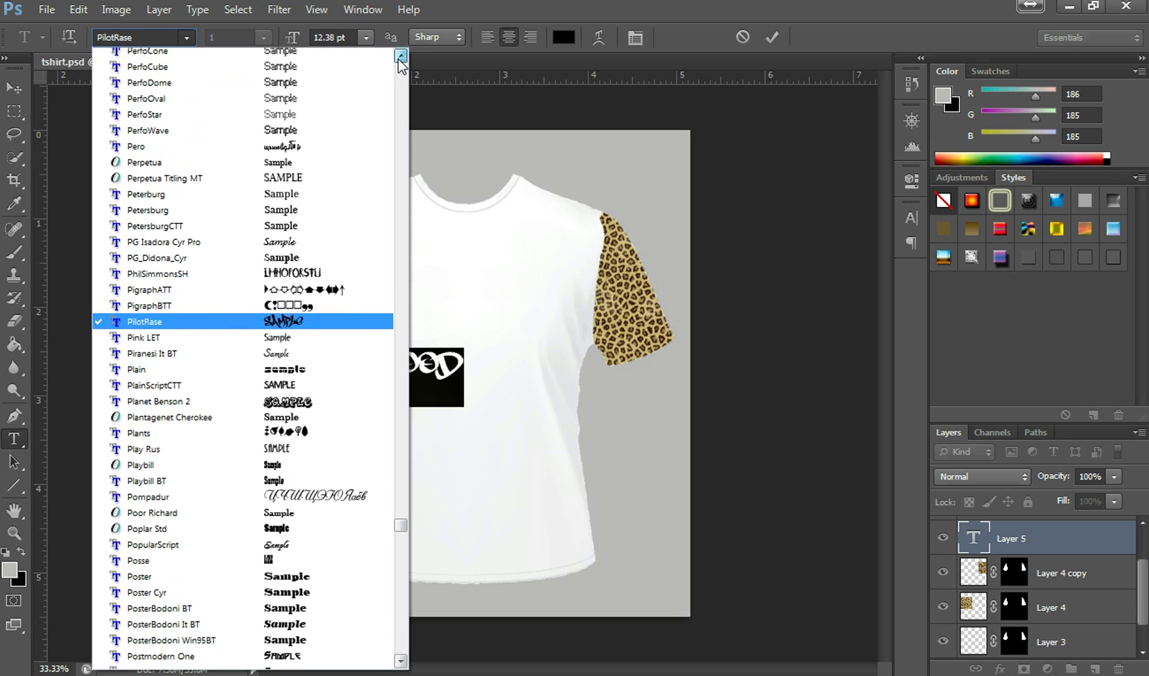
{"action": "left_click", "coordinate": [400, 56]}
{"action": "left_click", "coordinate": [401, 56]}
{"action": "left_click", "coordinate": [401, 56]}
{"action": "left_click", "coordinate": [401, 57]}
{"action": "left_click", "coordinate": [400, 56]}
{"action": "left_click", "coordinate": [401, 57]}
{"action": "left_click", "coordinate": [400, 56]}
{"action": "left_click", "coordinate": [400, 56]}
{"action": "left_click", "coordinate": [401, 57]}
{"action": "left_click", "coordinate": [401, 56]}
{"action": "left_click", "coordinate": [400, 57]}
{"action": "left_click", "coordinate": [401, 56]}
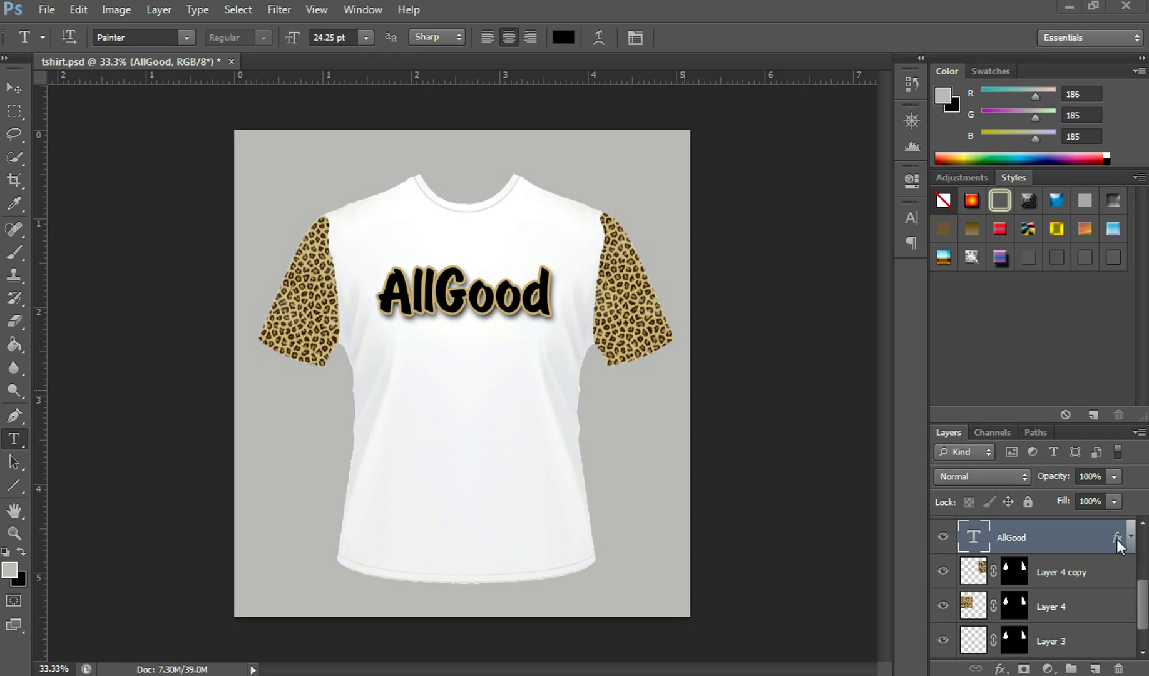
Recolor the AllGood layer's stroke with the tan sampled from the leopard-print sleeve (#c8b575).
{"action": "right_click", "coordinate": [1058, 533]}
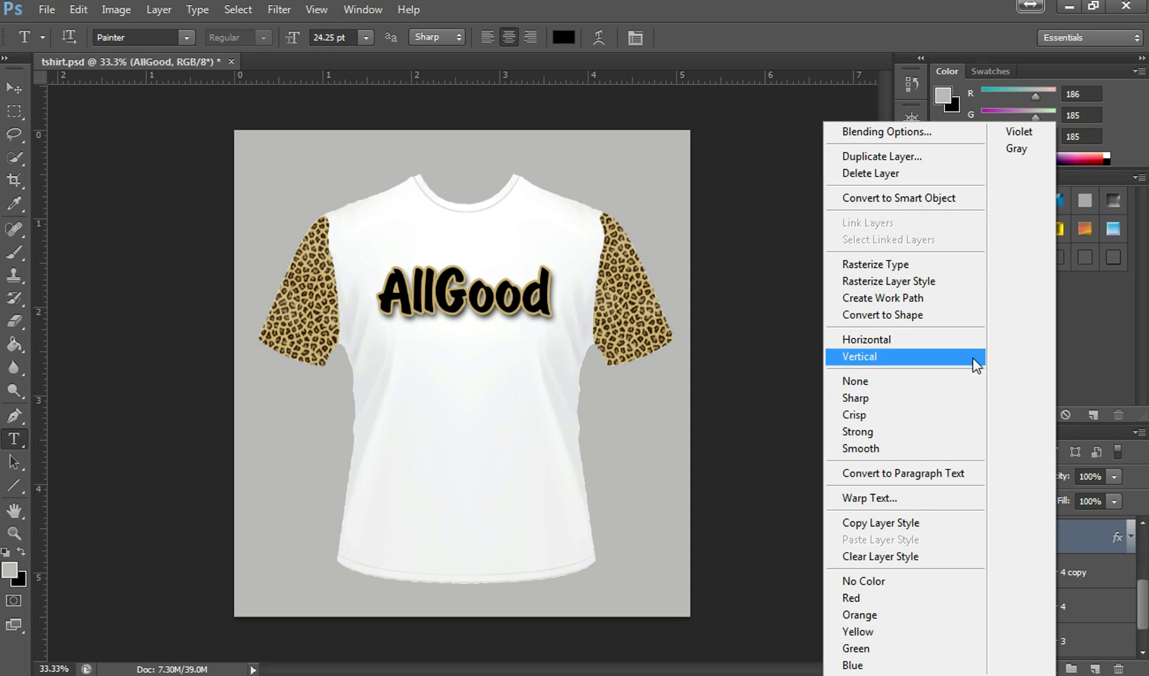
{"action": "left_click", "coordinate": [904, 134]}
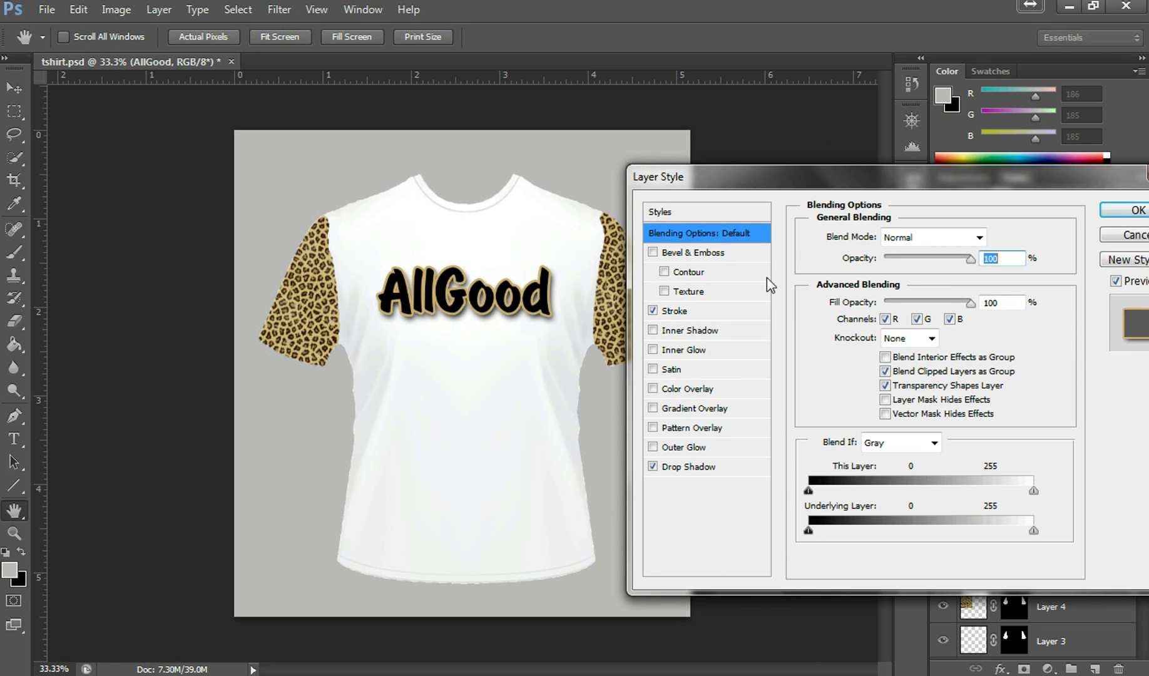
{"action": "left_click", "coordinate": [684, 309]}
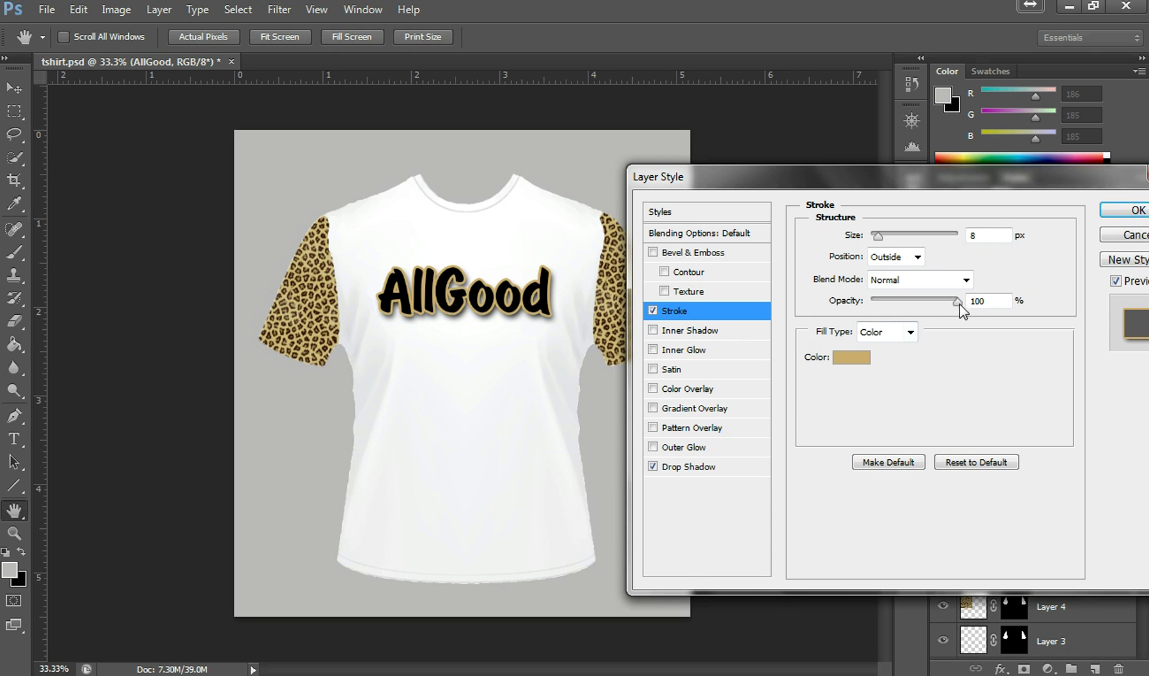
{"action": "left_click", "coordinate": [851, 357]}
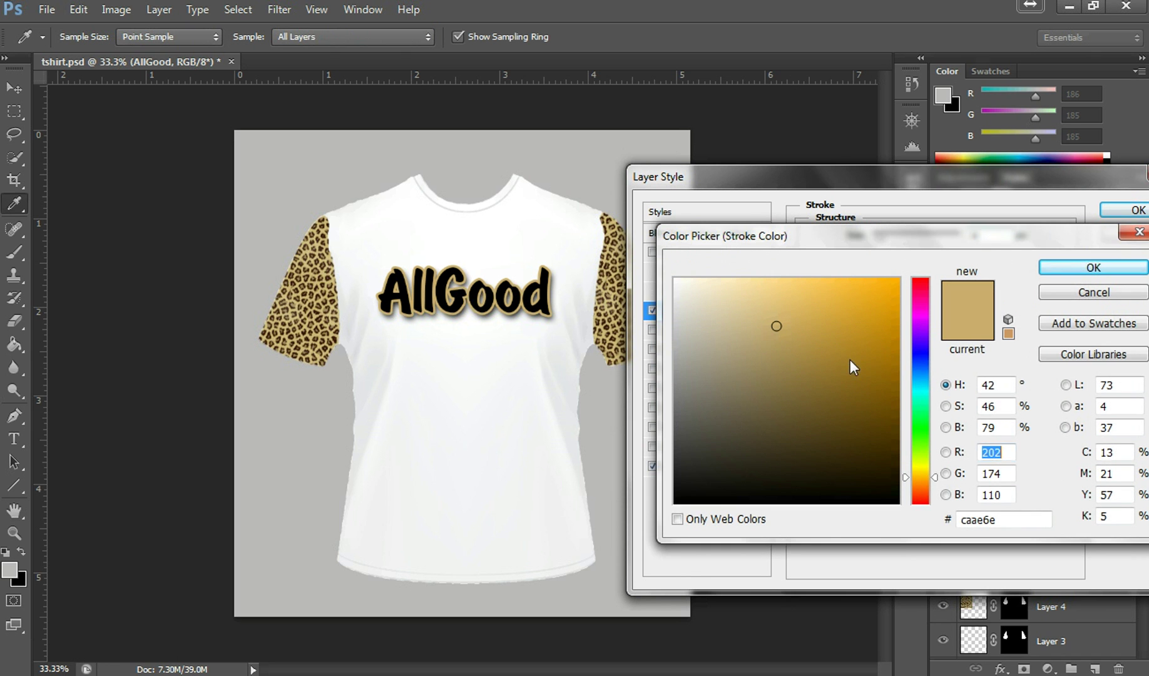
{"action": "left_click", "coordinate": [319, 282]}
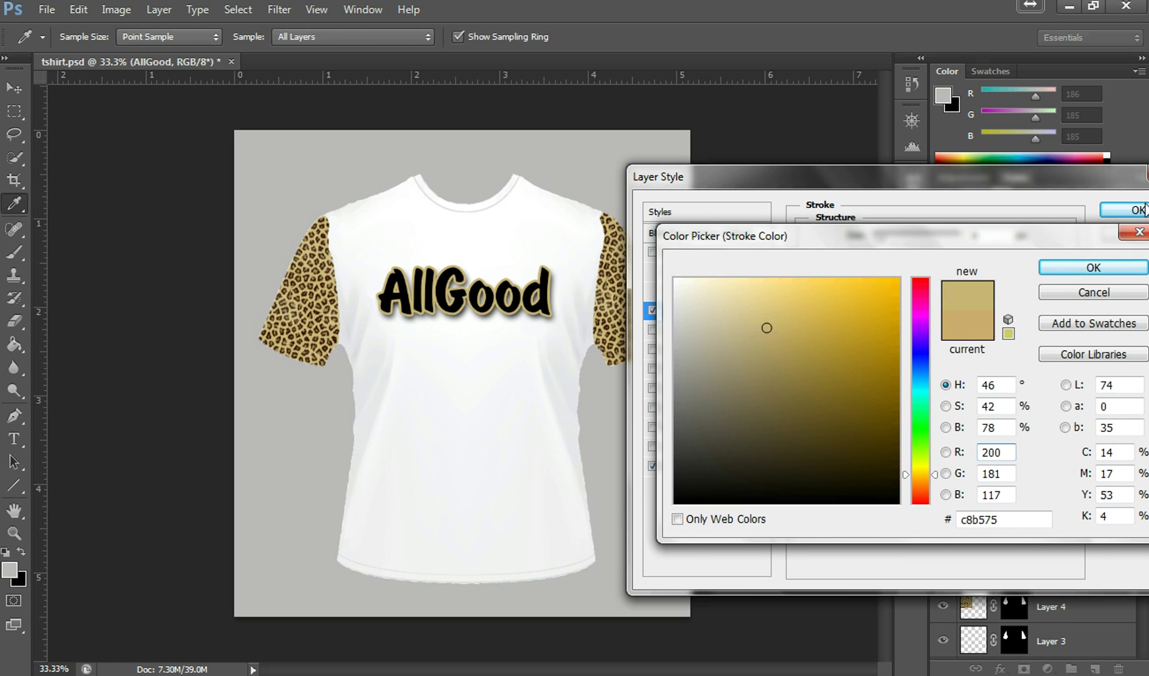
{"action": "left_click", "coordinate": [1091, 269]}
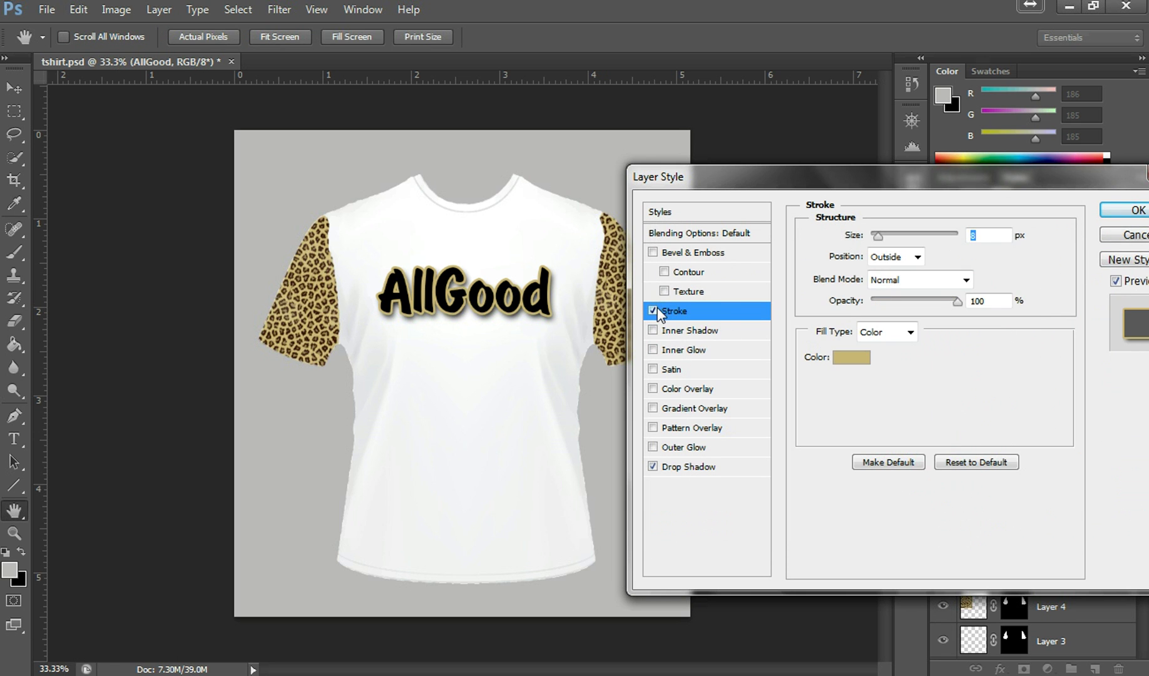
Compare the AllGood lettering with and without its stroke, then review the drop shadow settings and apply the layer style.
{"action": "left_click", "coordinate": [654, 310]}
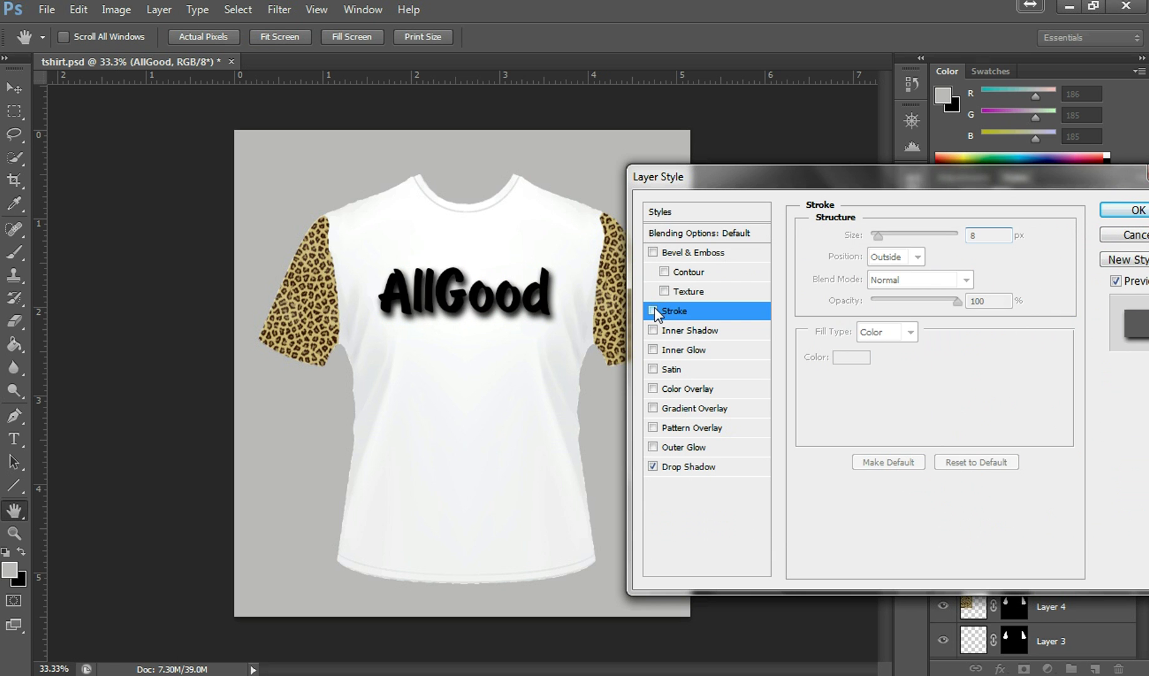
{"action": "left_click", "coordinate": [652, 310]}
{"action": "left_click", "coordinate": [652, 311]}
{"action": "left_click", "coordinate": [652, 310]}
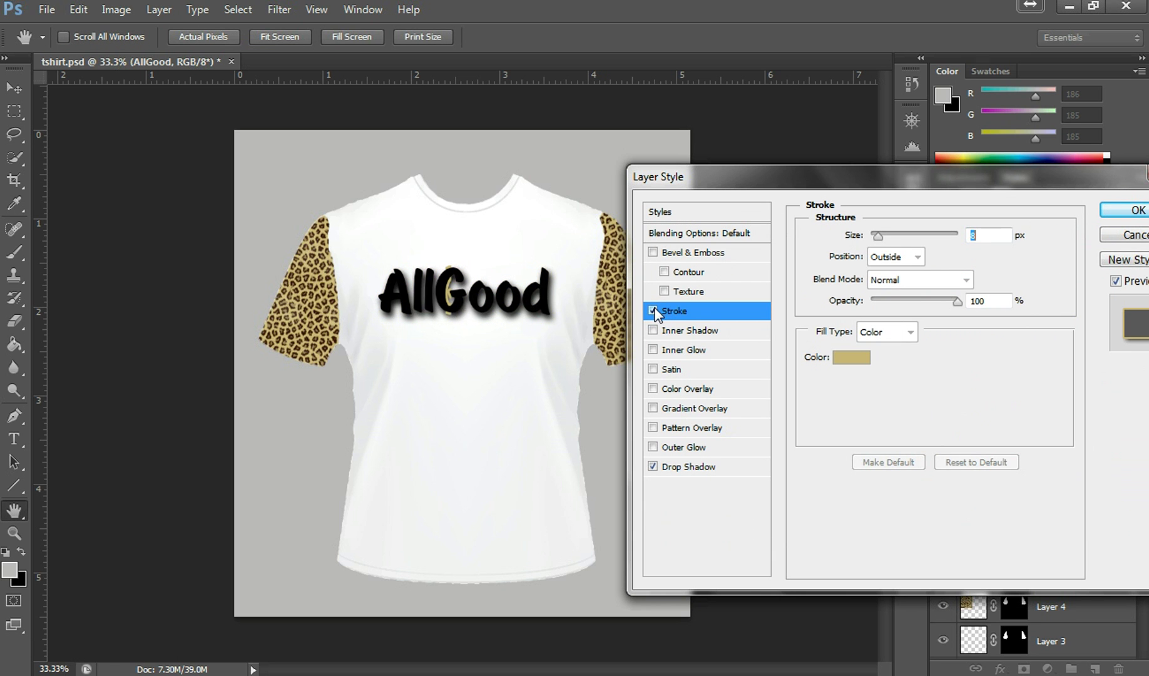
{"action": "left_click", "coordinate": [717, 469]}
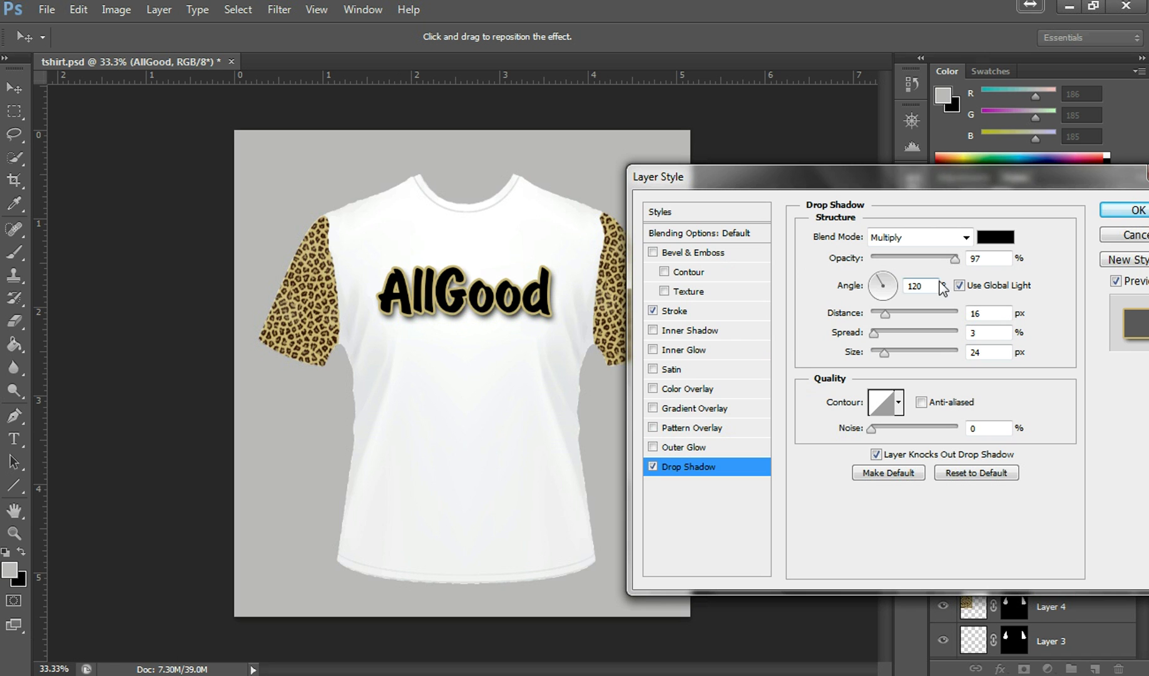
{"action": "left_click", "coordinate": [1126, 220]}
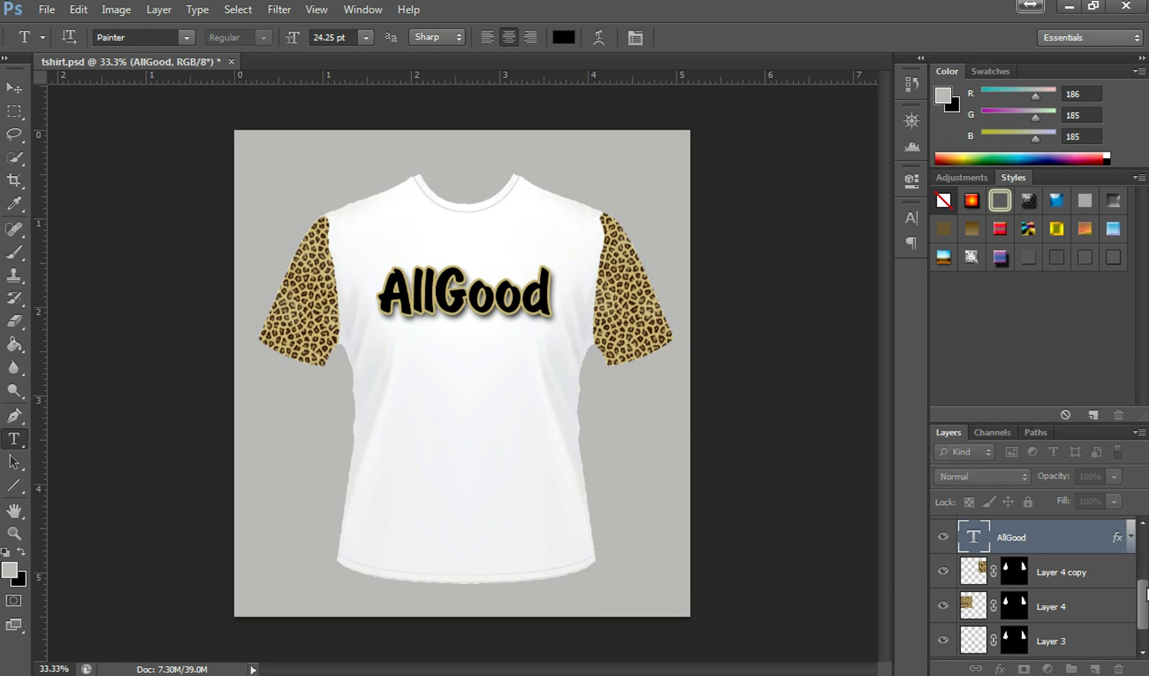
Group Layer 4 copy, Layer 4 and Layer 3, and color-label the group violet.
{"action": "scroll", "coordinate": [1146, 594], "scroll_direction": "down", "scroll_amount": 1}
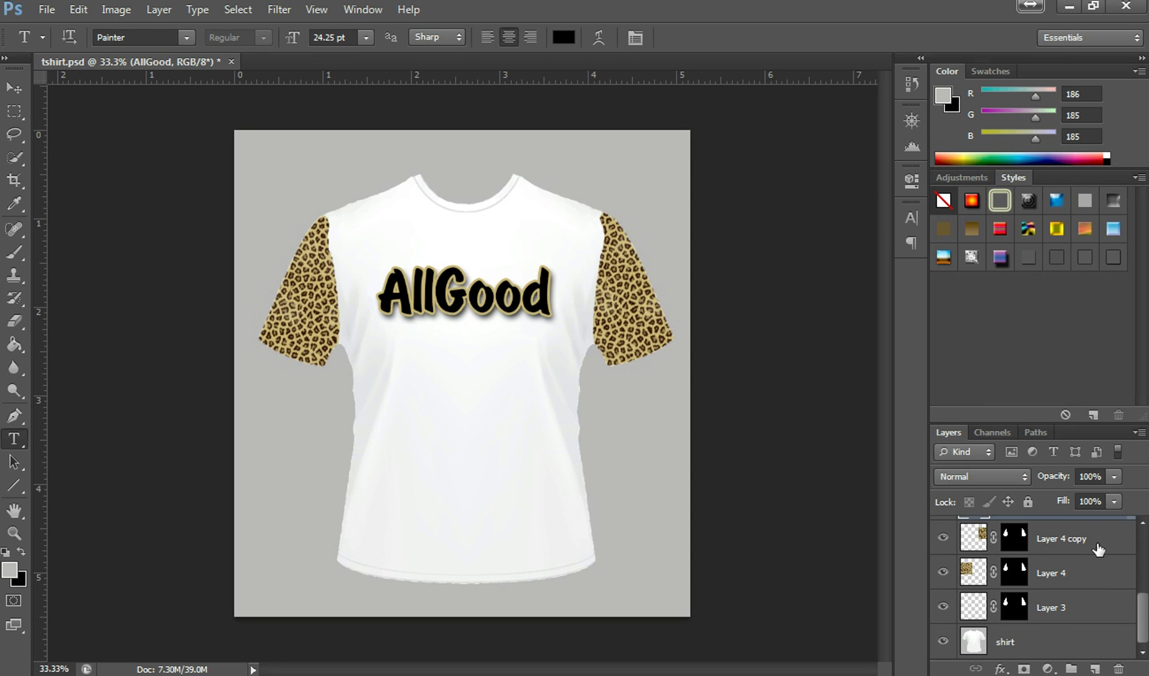
{"action": "left_click", "coordinate": [1097, 549]}
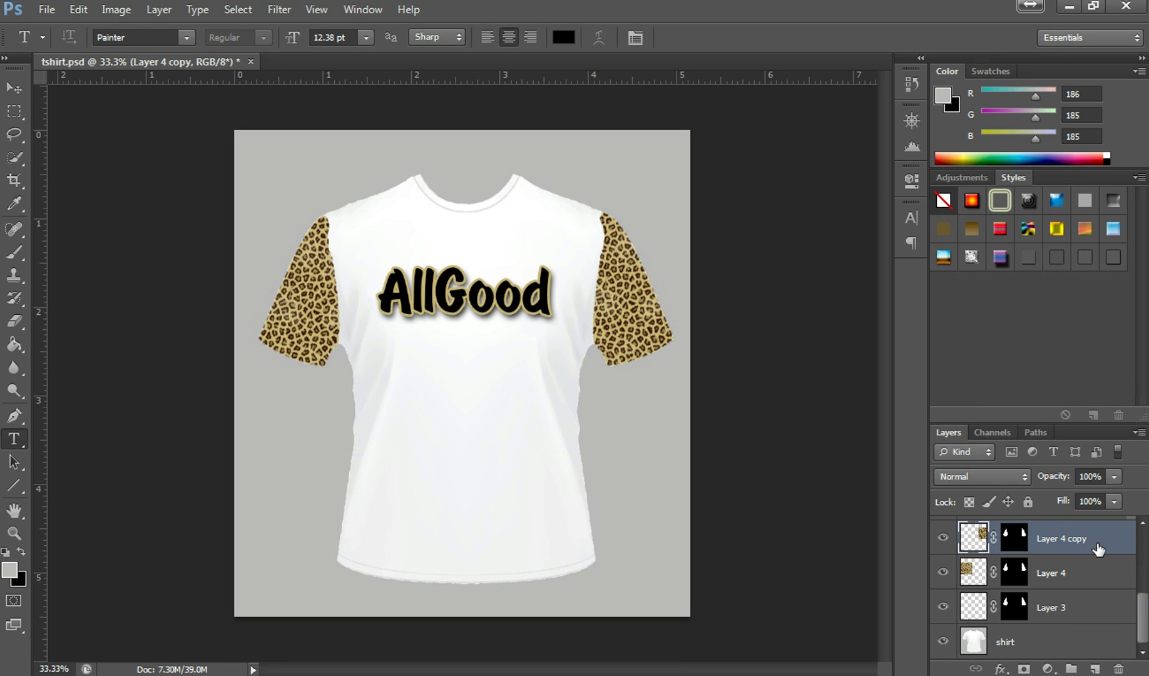
{"action": "left_click", "coordinate": [1076, 613], "text": "shift"}
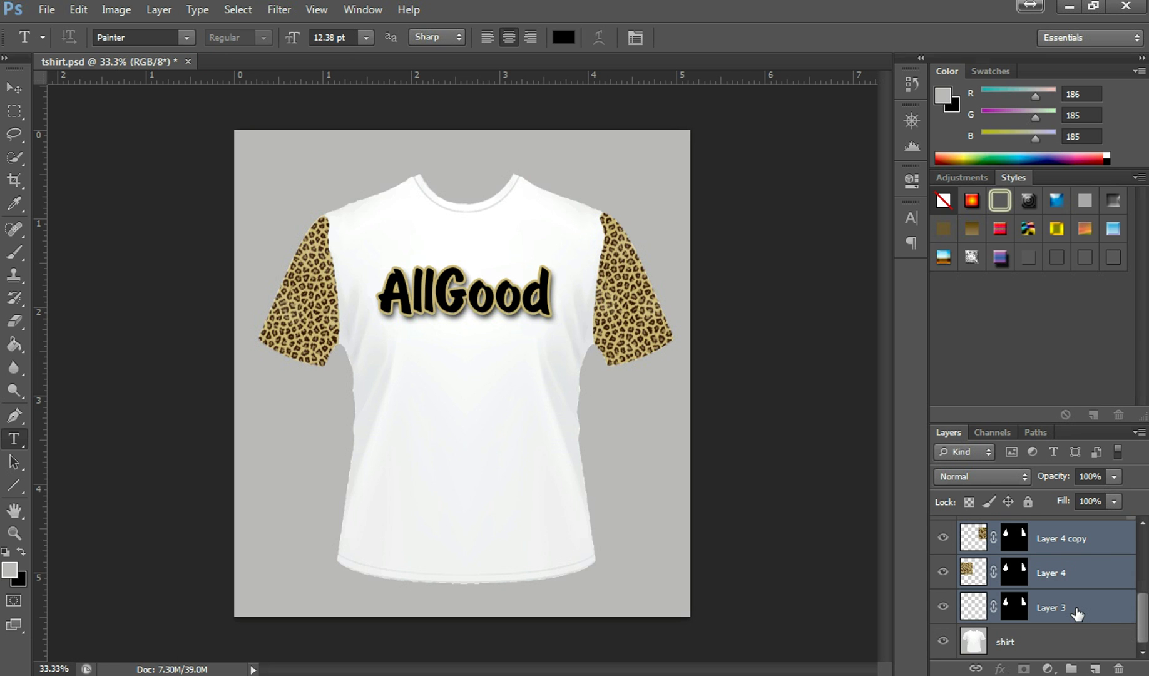
{"action": "key", "text": "ctrl+g"}
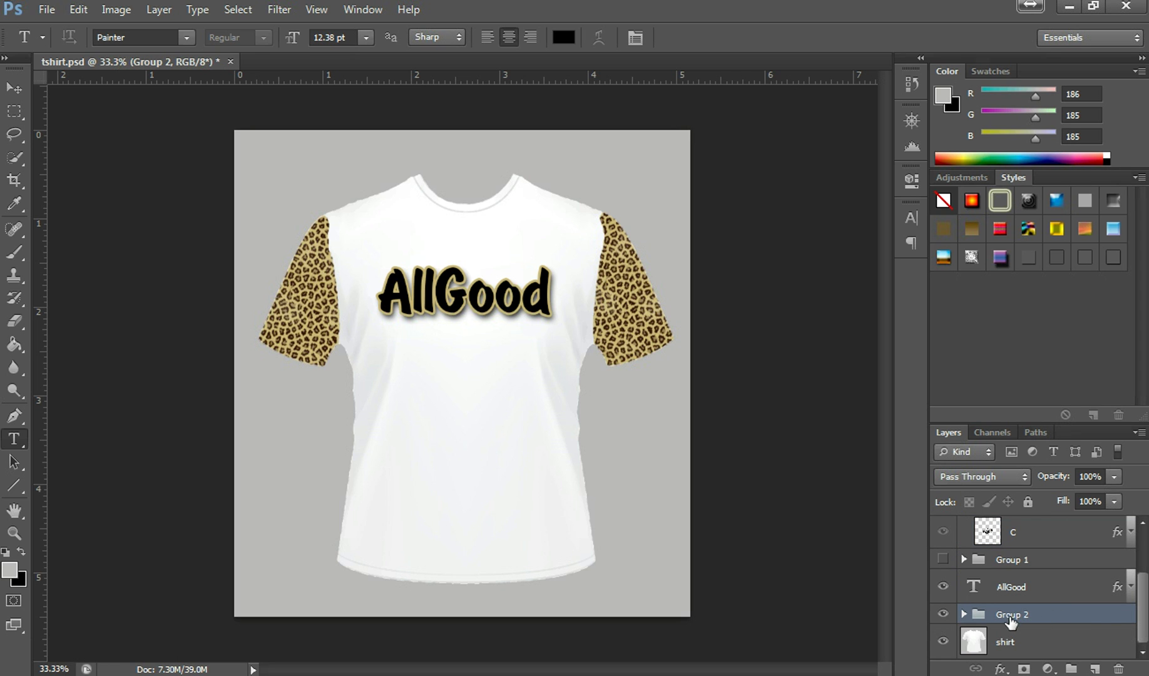
{"action": "right_click", "coordinate": [1008, 615]}
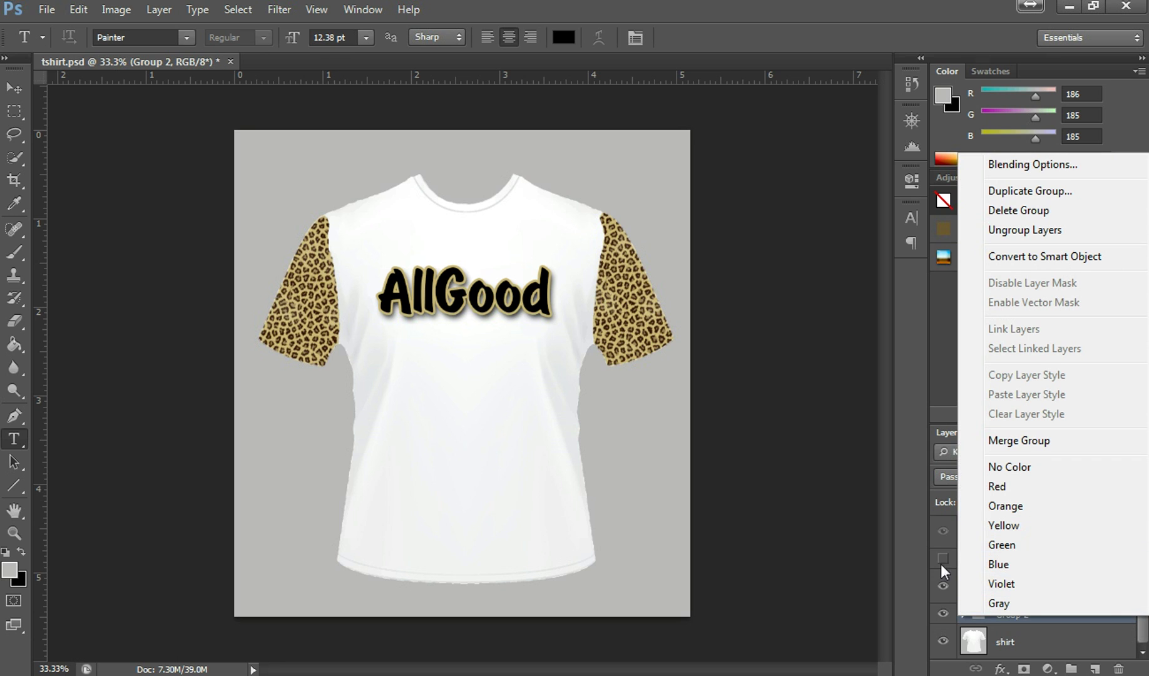
{"action": "left_click", "coordinate": [990, 584]}
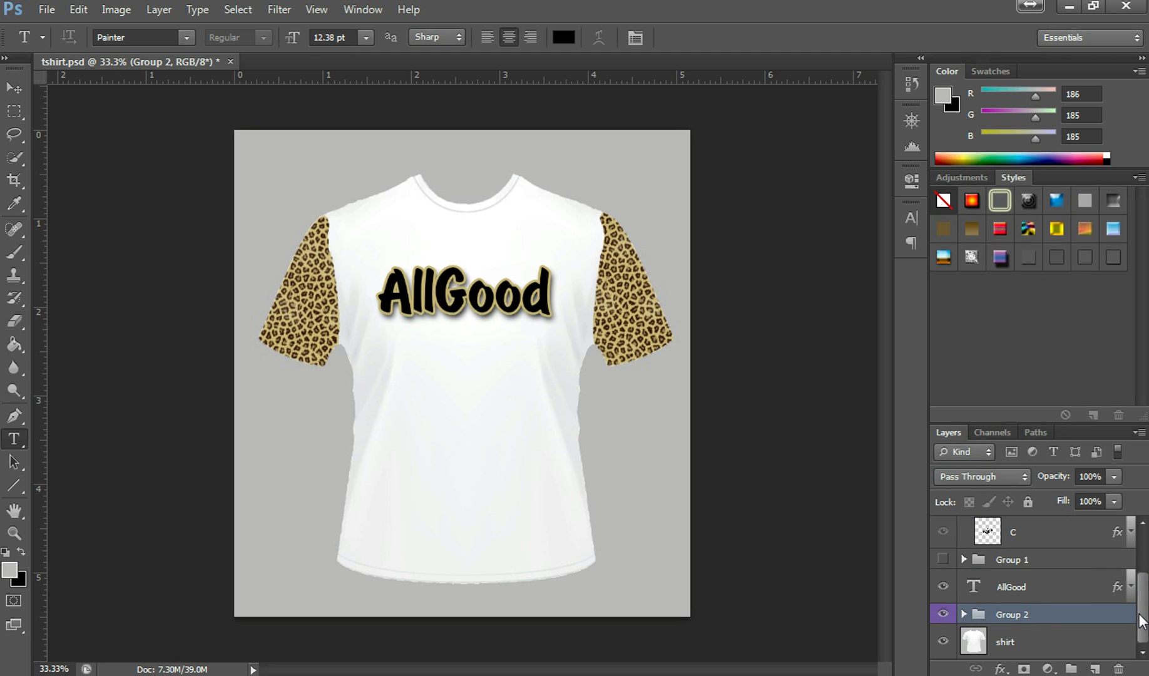
Add a separate text layer with the letter "N", enlarge it to 35.18 pt and position it below the AllGood lettering.
{"action": "left_click_drag", "start_coordinate": [1140, 624], "coordinate": [1140, 637]}
{"action": "left_click", "coordinate": [413, 412]}
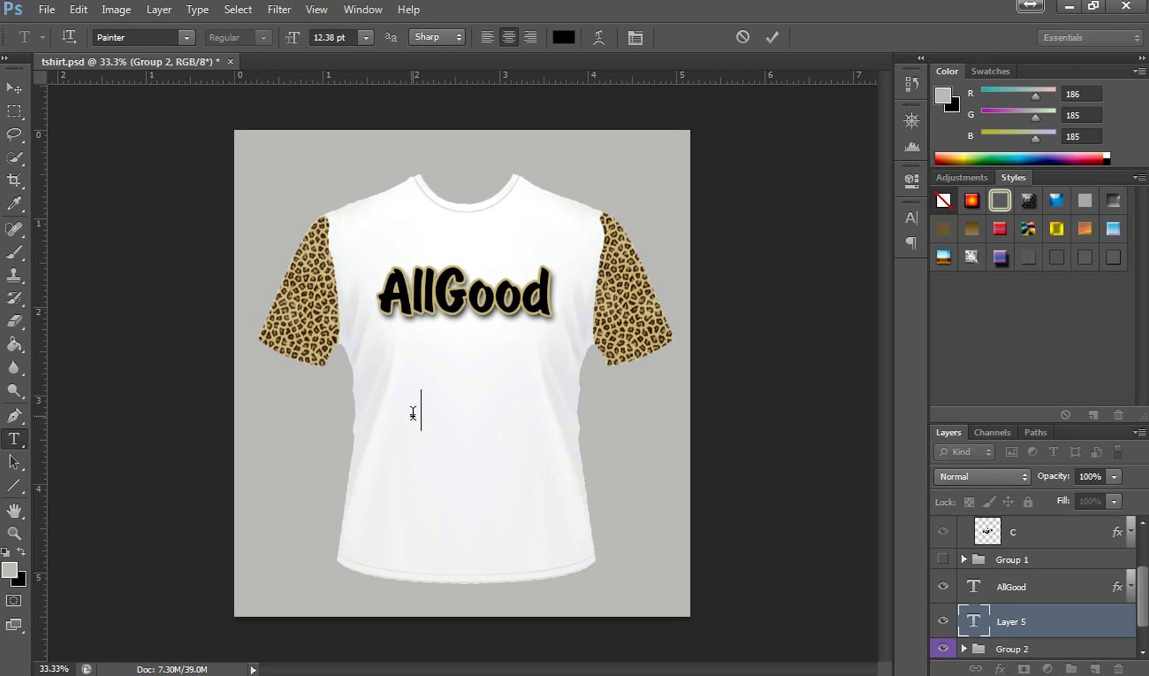
{"action": "type", "text": "N"}
{"action": "key", "text": "ctrl"}
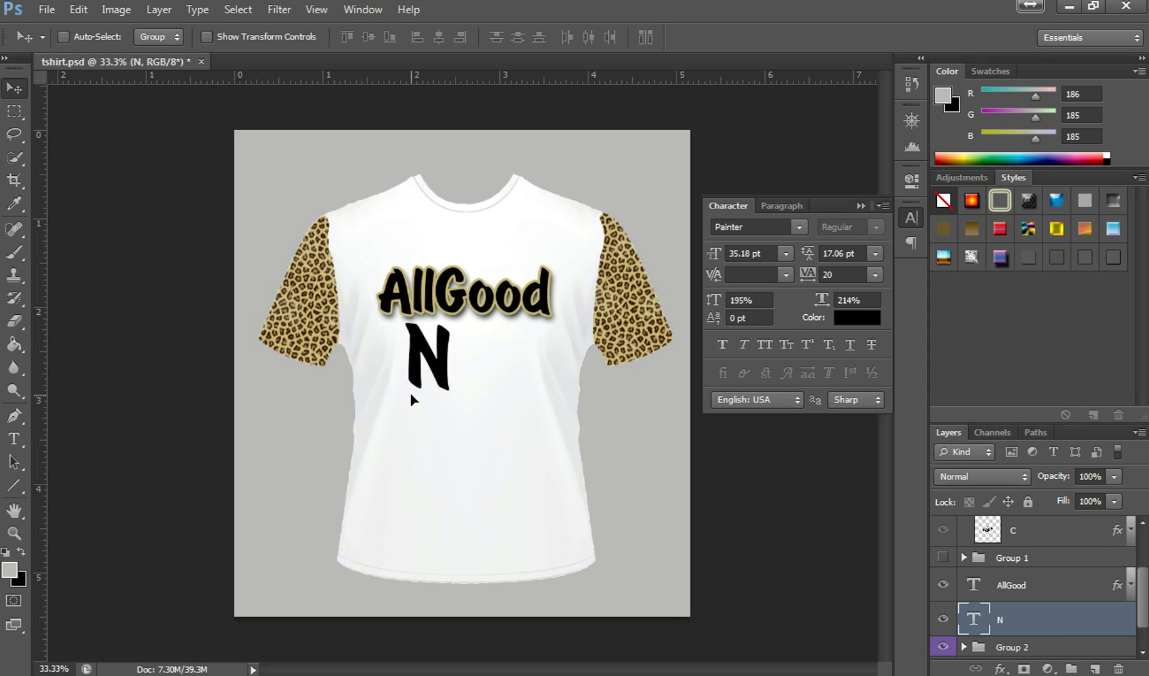
{"action": "left_click_drag", "start_coordinate": [411, 392], "coordinate": [409, 409]}
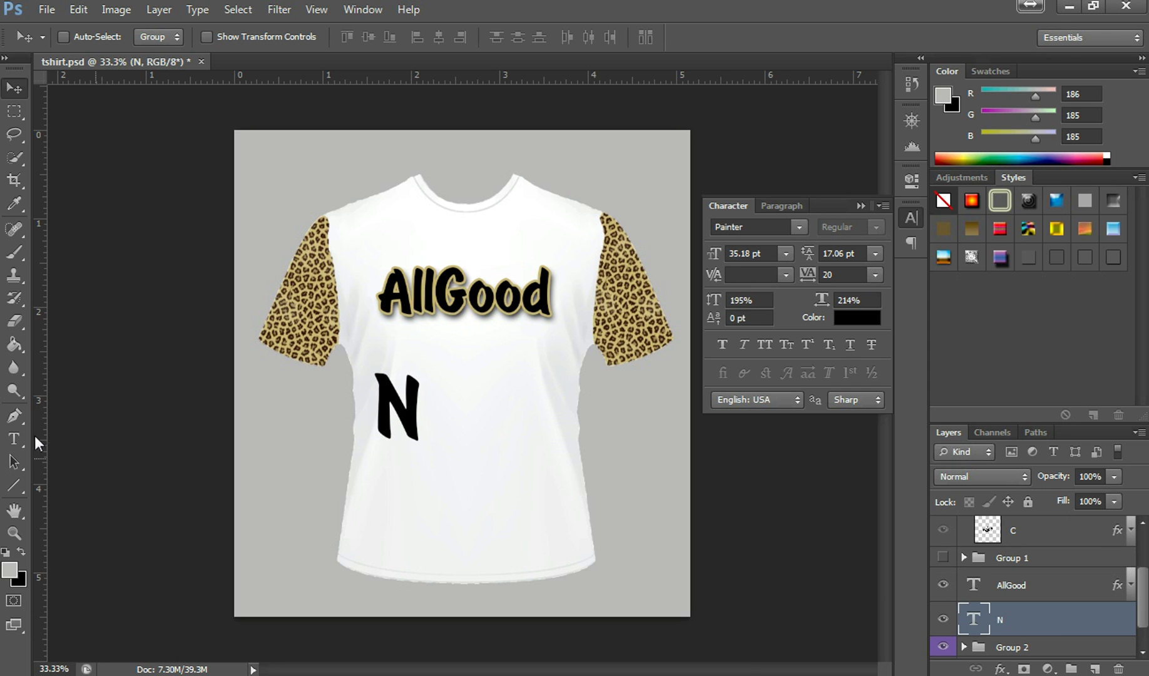
Change the font of the letter N below the AllGood lettering to PilotRase.
{"action": "left_click", "coordinate": [15, 439]}
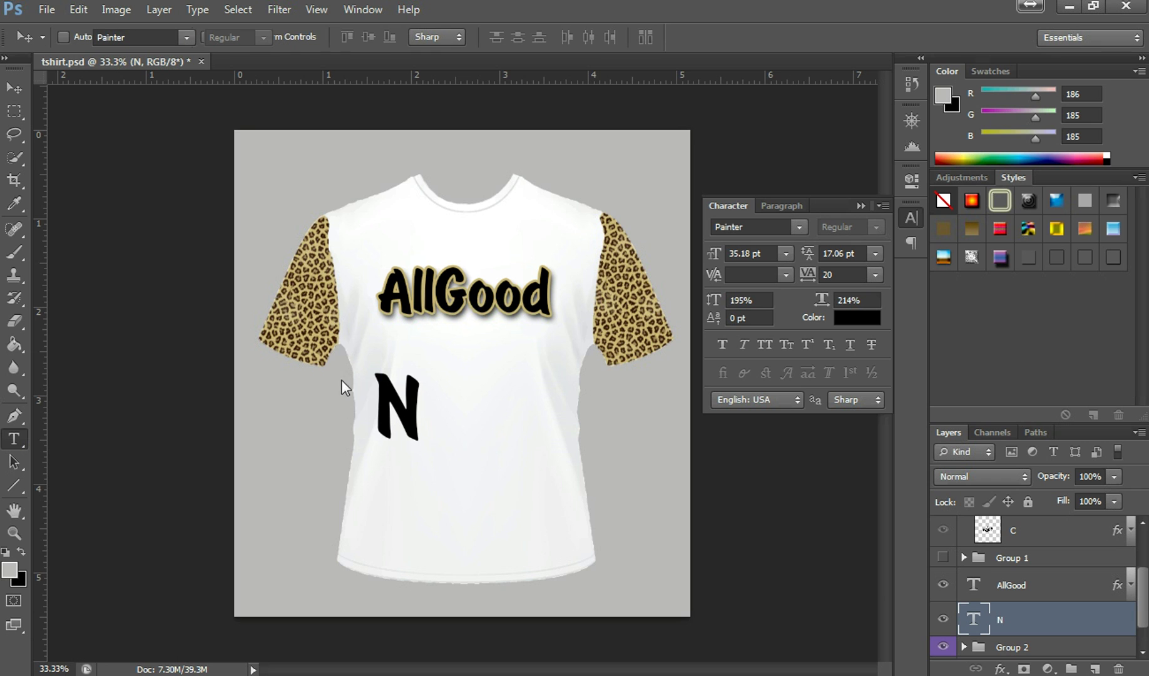
{"action": "left_click", "coordinate": [419, 398]}
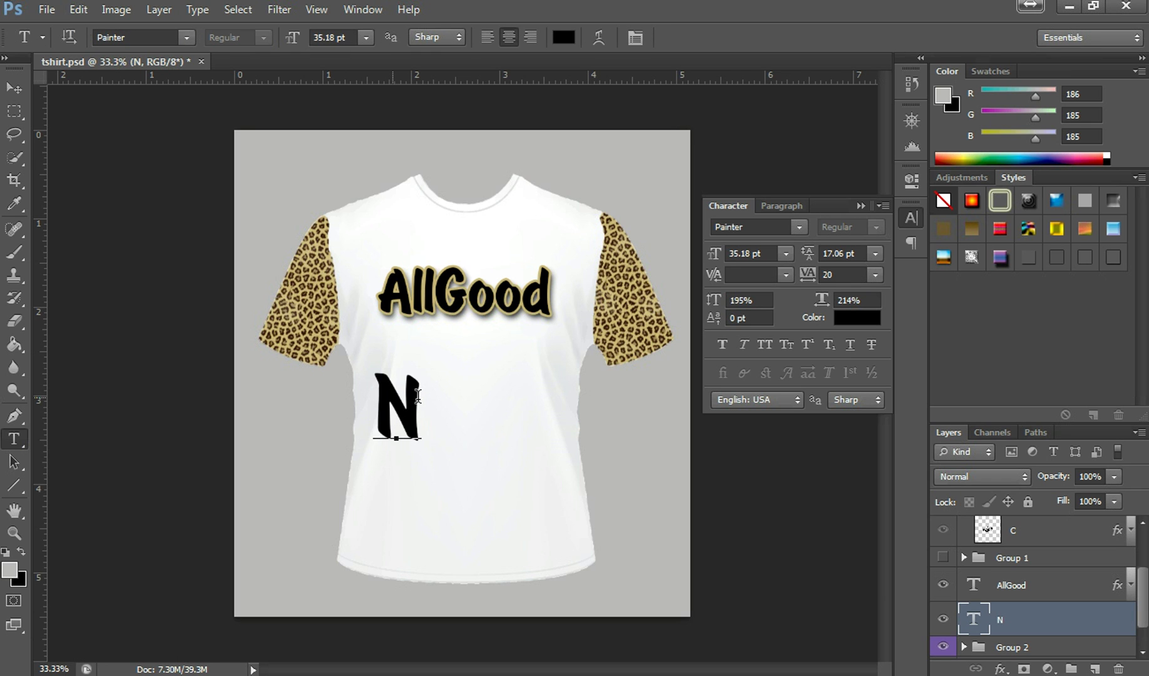
{"action": "left_click_drag", "start_coordinate": [404, 403], "coordinate": [384, 404]}
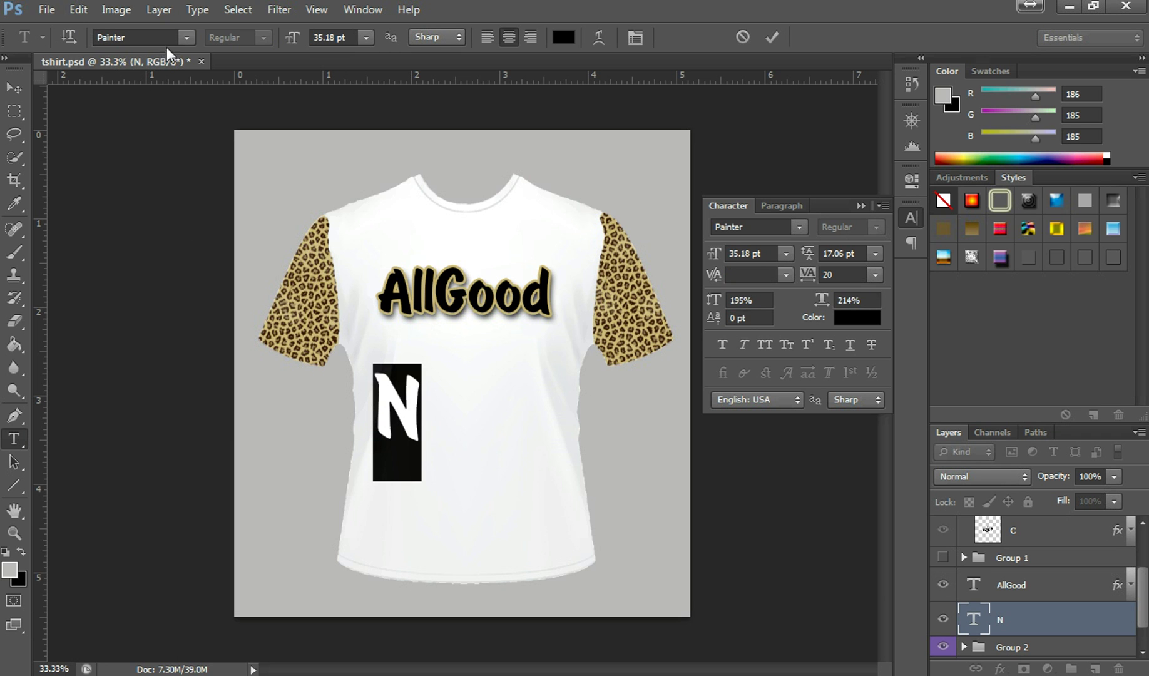
{"action": "left_click", "coordinate": [186, 37]}
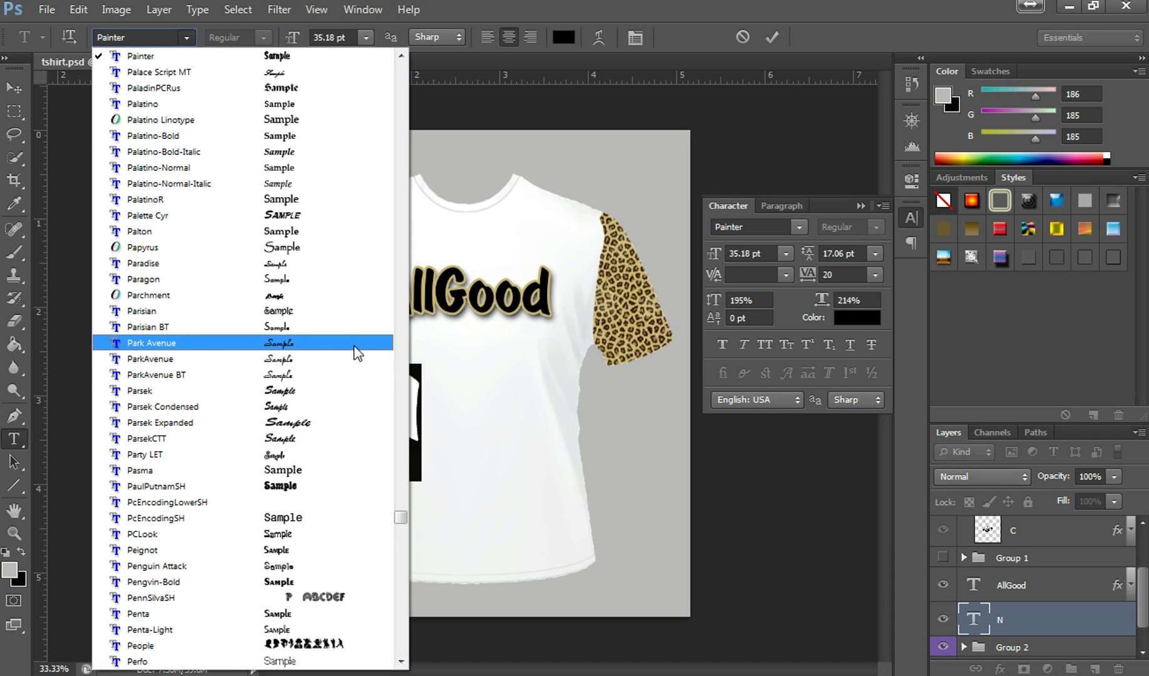
{"action": "left_click_drag", "start_coordinate": [403, 518], "coordinate": [403, 533]}
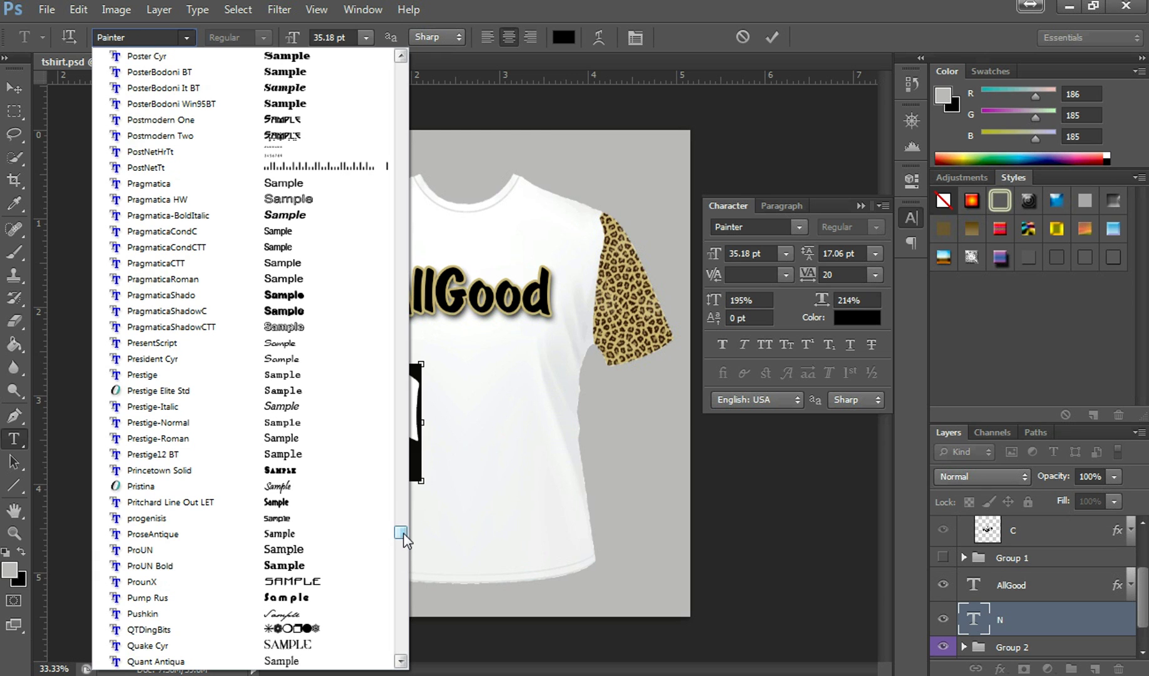
{"action": "key", "text": "Return"}
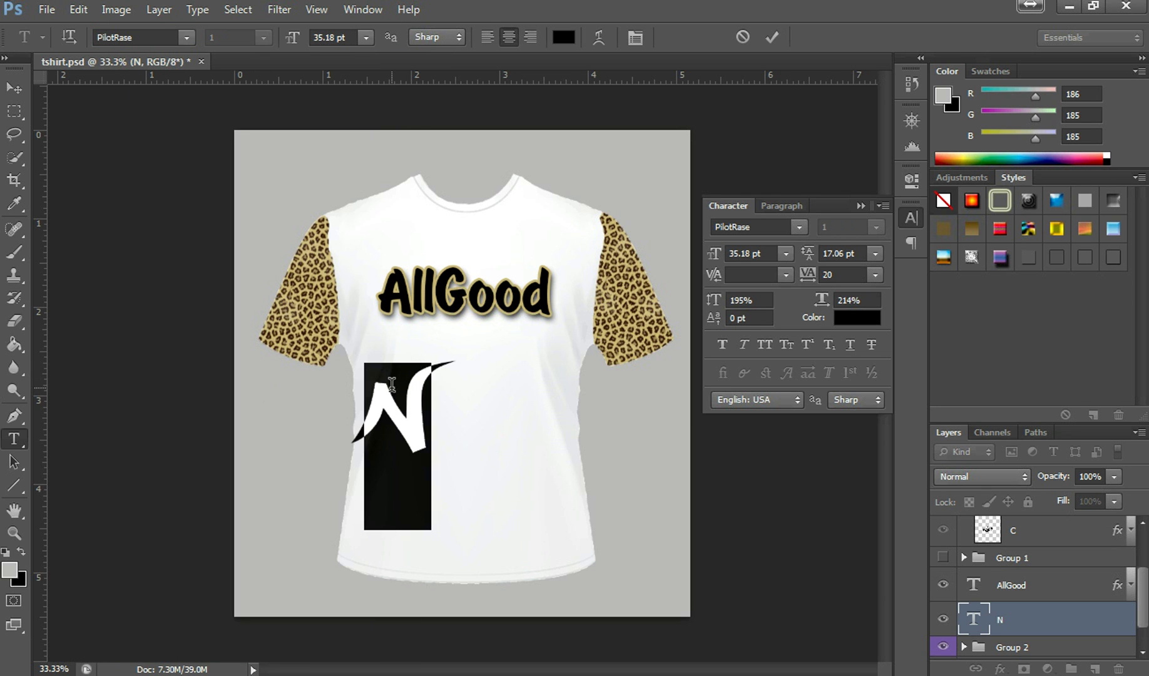
{"action": "left_click", "coordinate": [427, 403]}
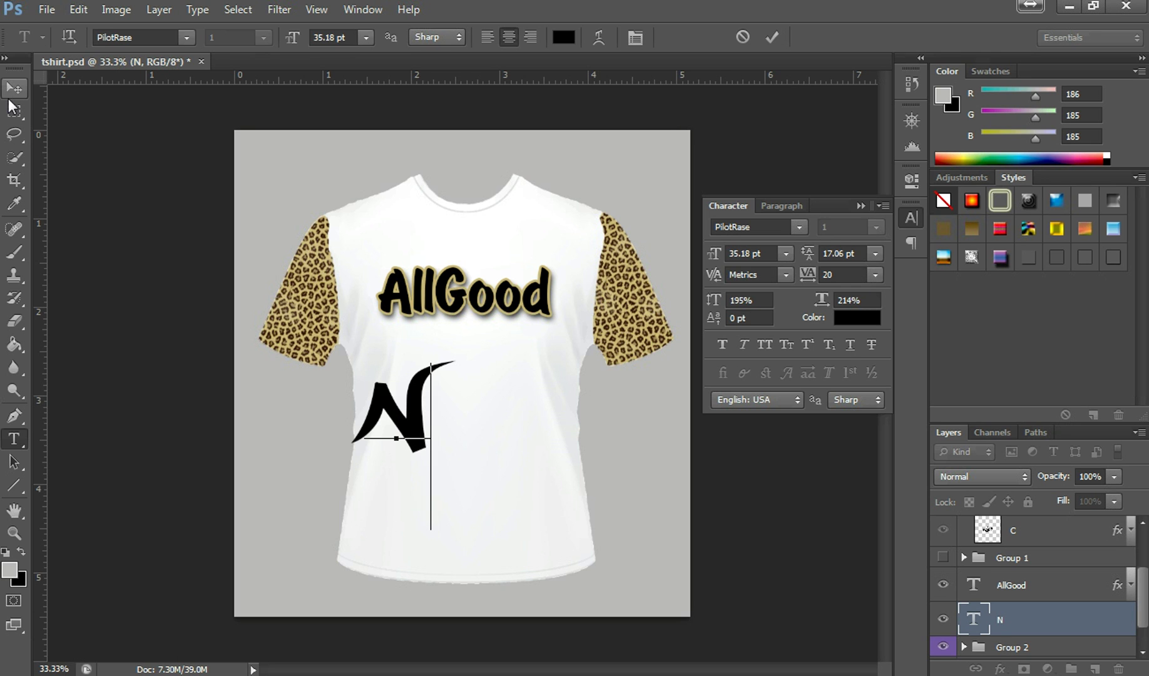
{"action": "left_click", "coordinate": [9, 97]}
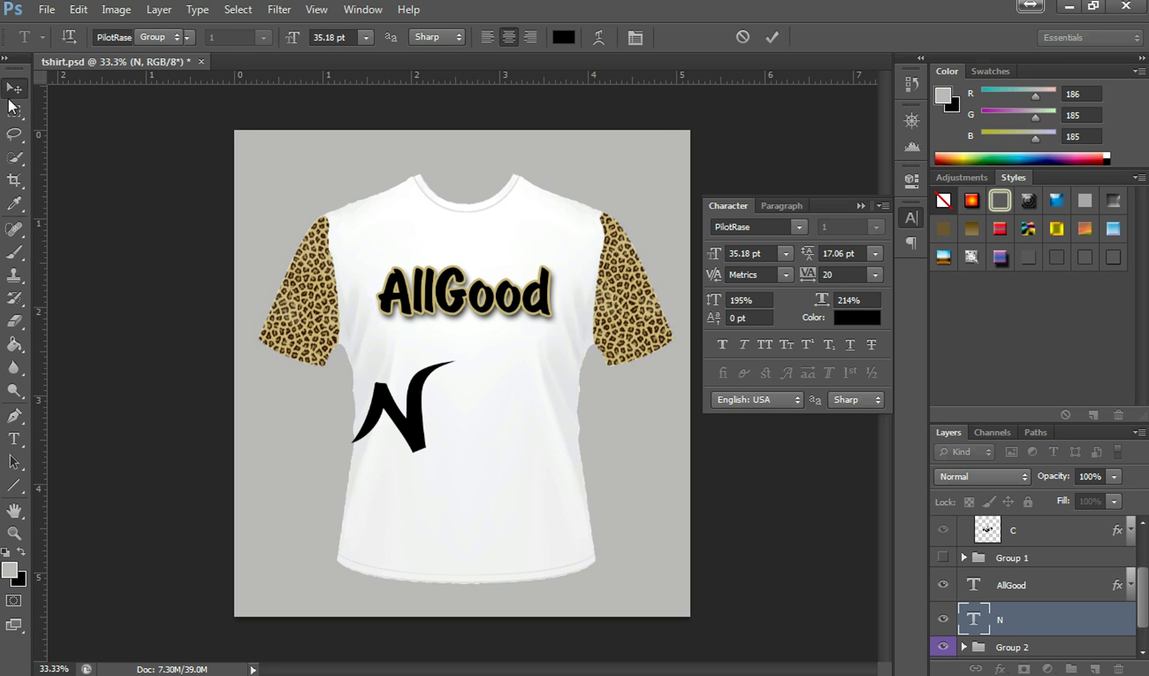
Add a separate text layer with the letter "Y" in PilotRase on the shirt below the N.
{"action": "left_click", "coordinate": [24, 436]}
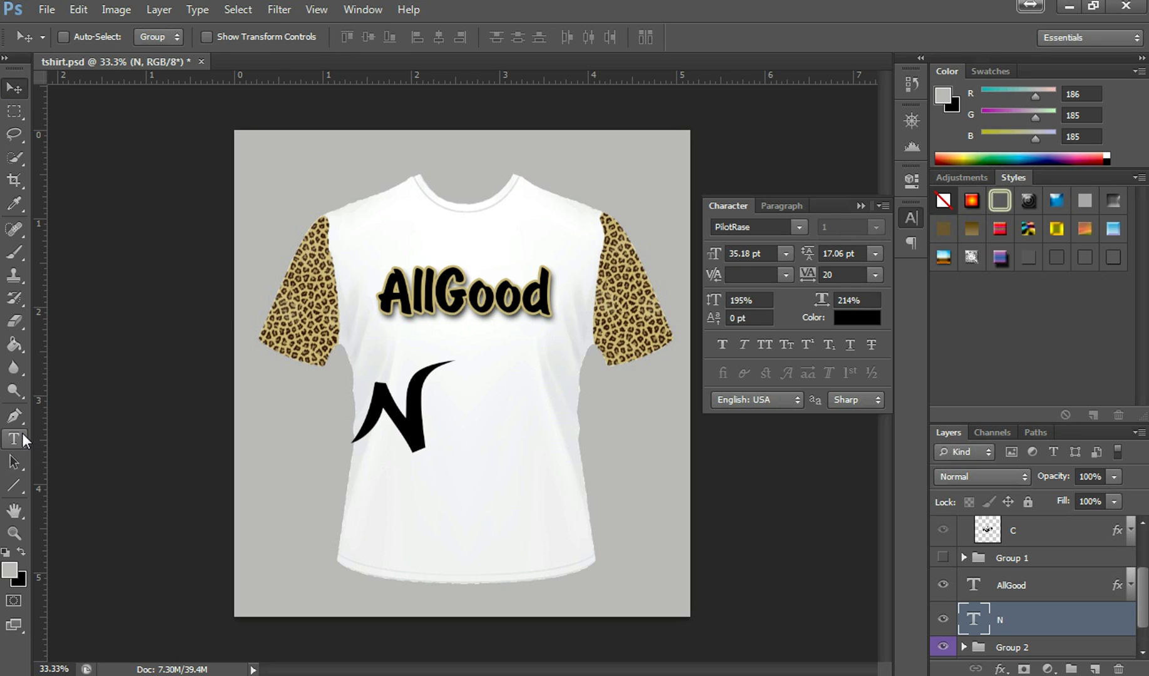
{"action": "left_click", "coordinate": [431, 504]}
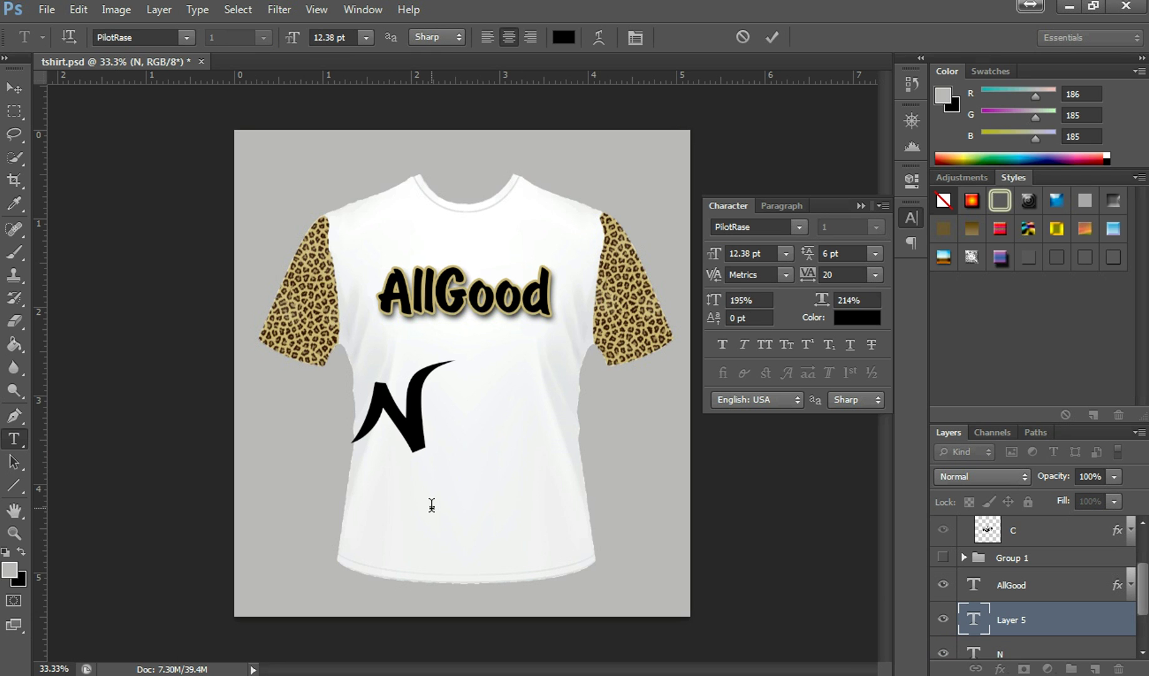
{"action": "type", "text": "y"}
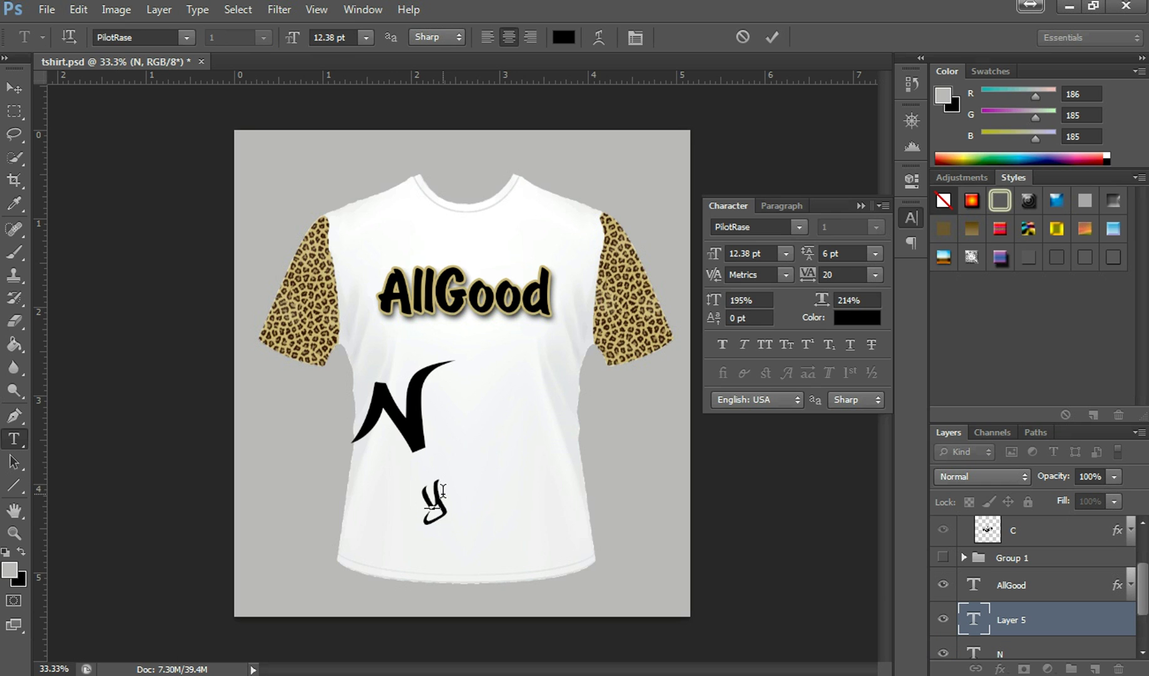
{"action": "left_click", "coordinate": [444, 498], "text": "ctrl"}
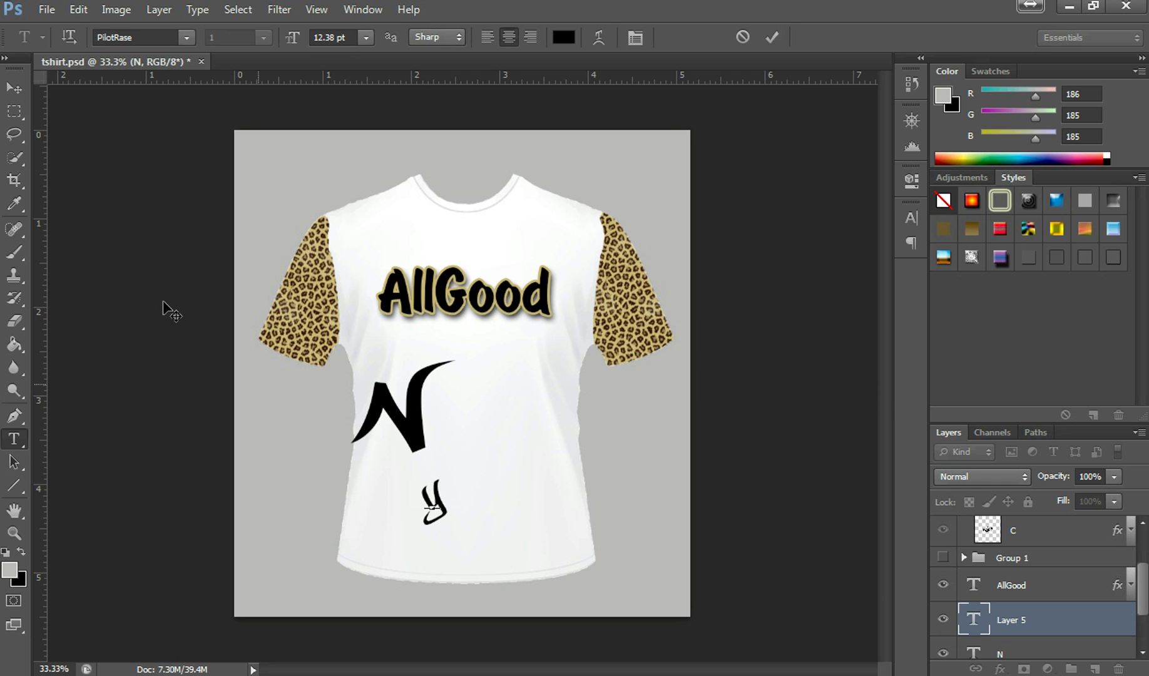
{"action": "left_click", "coordinate": [14, 88]}
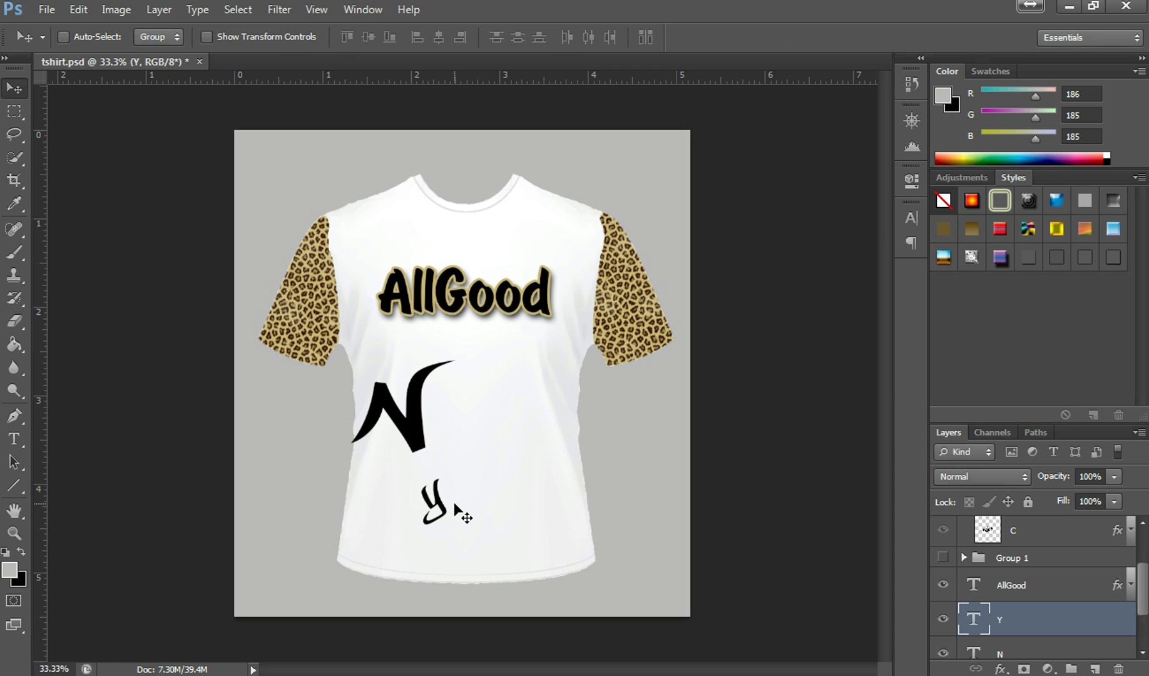
Transform the Y to about 370% width and 218% height, rotated slightly clockwise and overlapping the right side of the N.
{"action": "key", "text": "ctrl+t"}
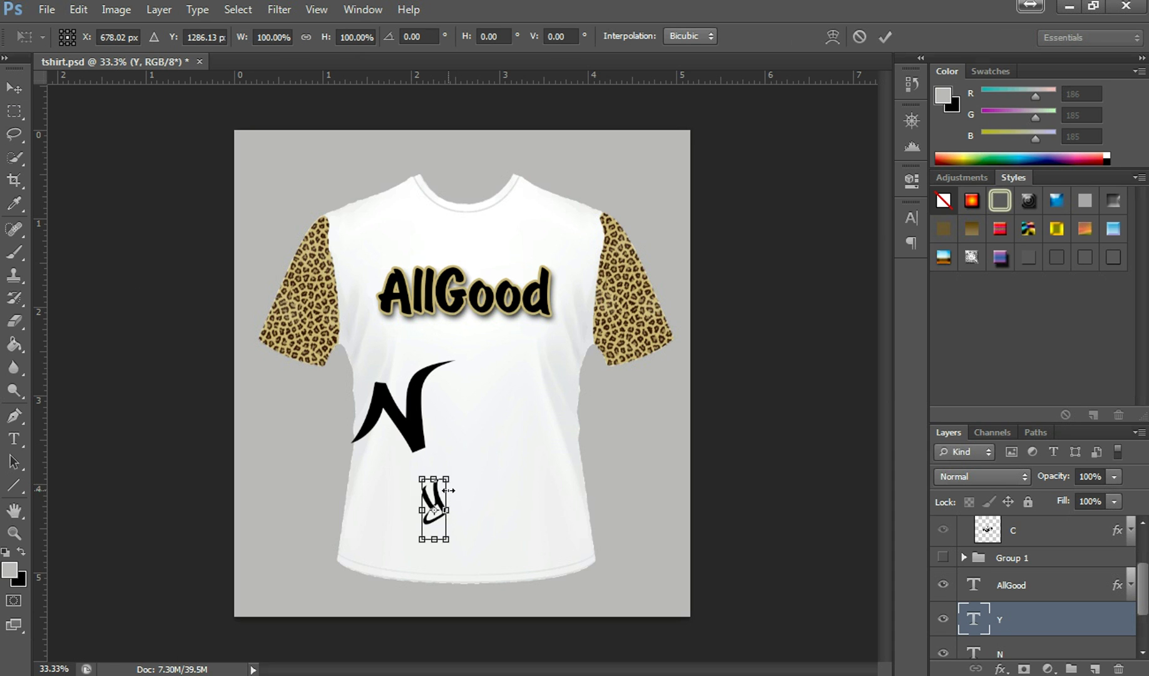
{"action": "left_click_drag", "start_coordinate": [446, 478], "coordinate": [470, 442]}
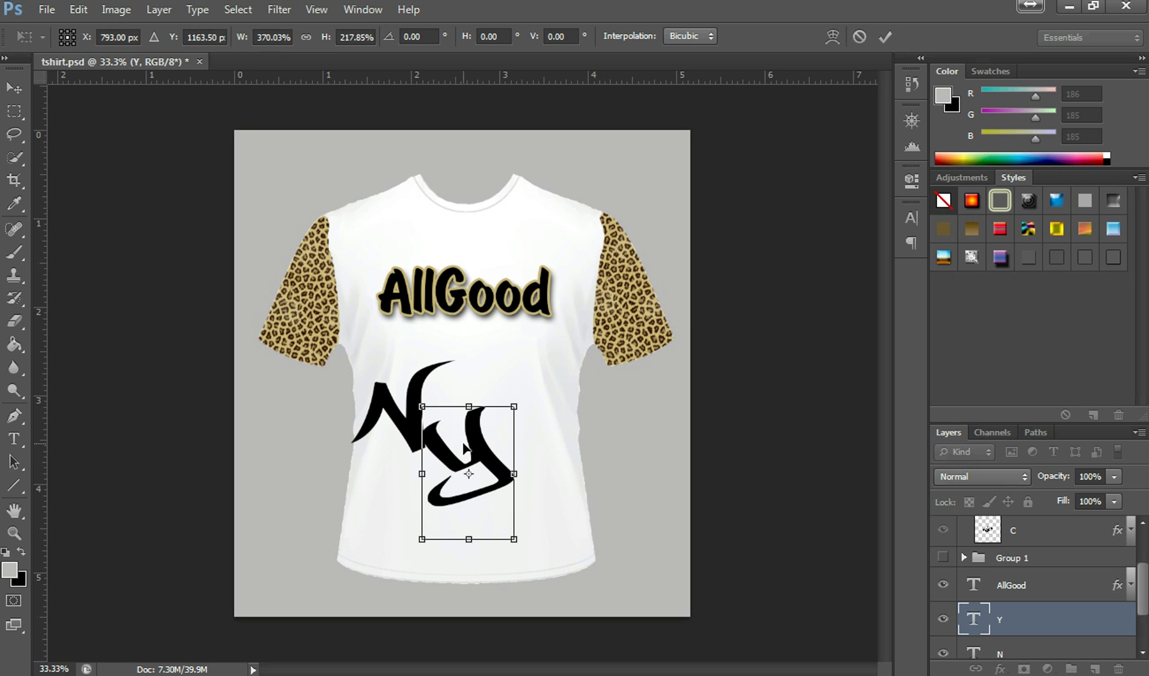
{"action": "left_click_drag", "start_coordinate": [472, 441], "coordinate": [464, 401]}
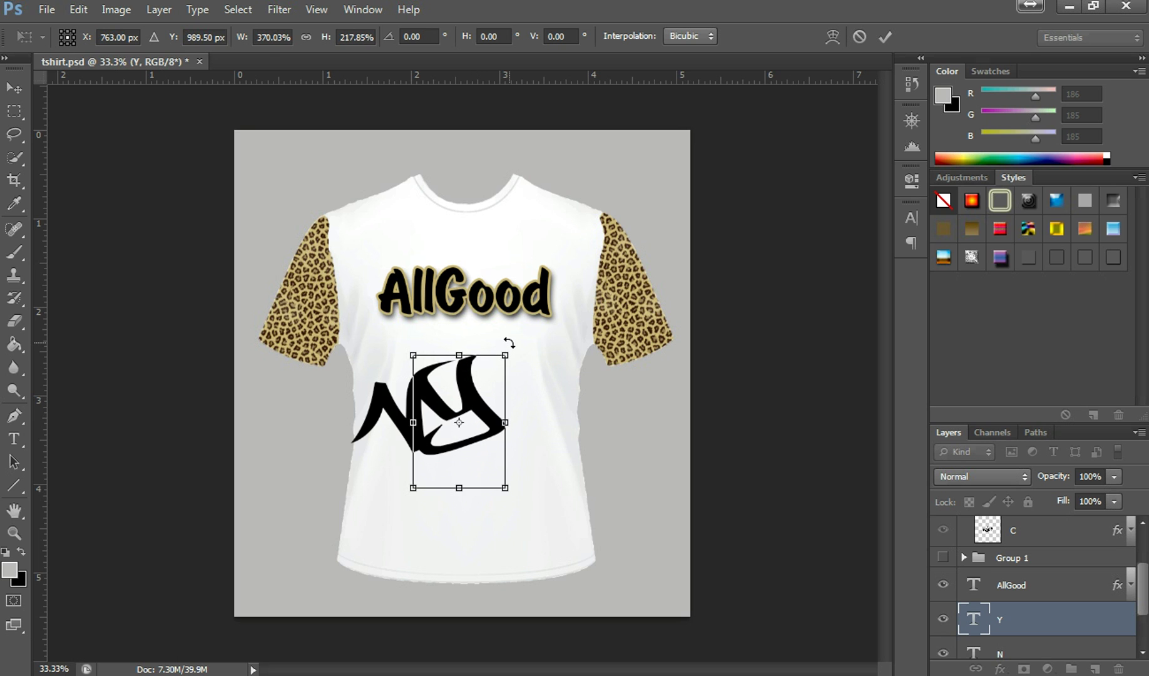
{"action": "left_click_drag", "start_coordinate": [516, 343], "coordinate": [542, 387]}
{"action": "mouse_move", "coordinate": [472, 408]}
{"action": "left_mouse_down"}
{"action": "mouse_move", "coordinate": [469, 417]}
{"action": "mouse_move", "coordinate": [465, 405]}
{"action": "left_mouse_up"}
{"action": "key", "text": "Return"}
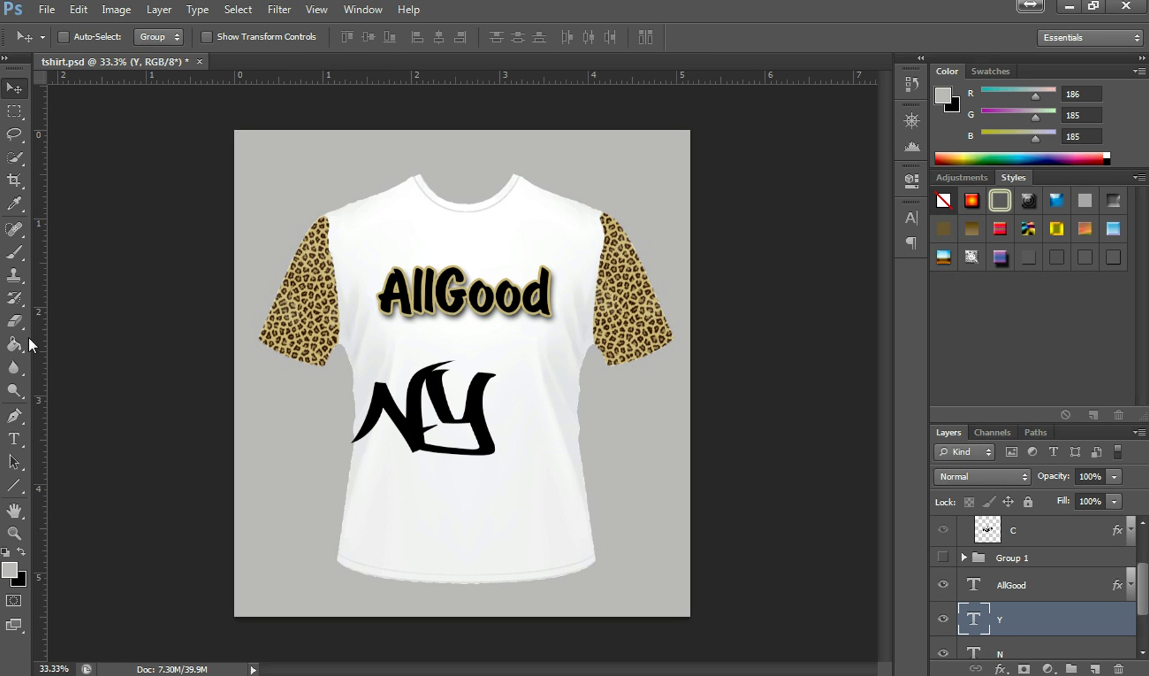
{"action": "left_click", "coordinate": [18, 439]}
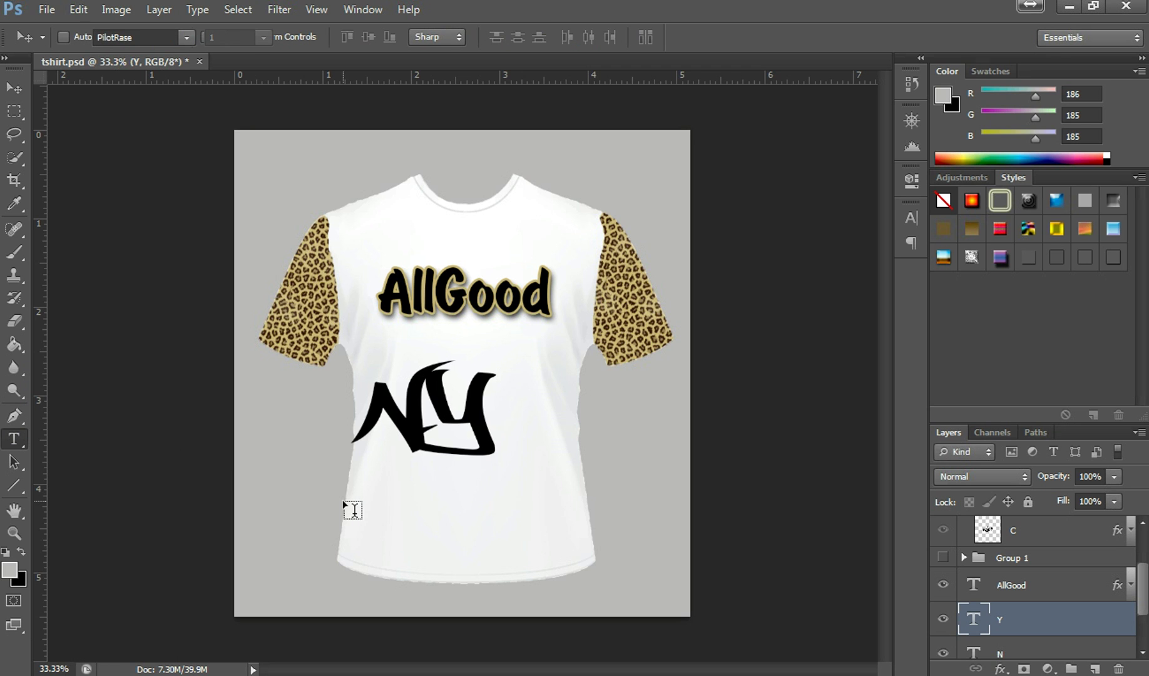
{"action": "left_click", "coordinate": [383, 498]}
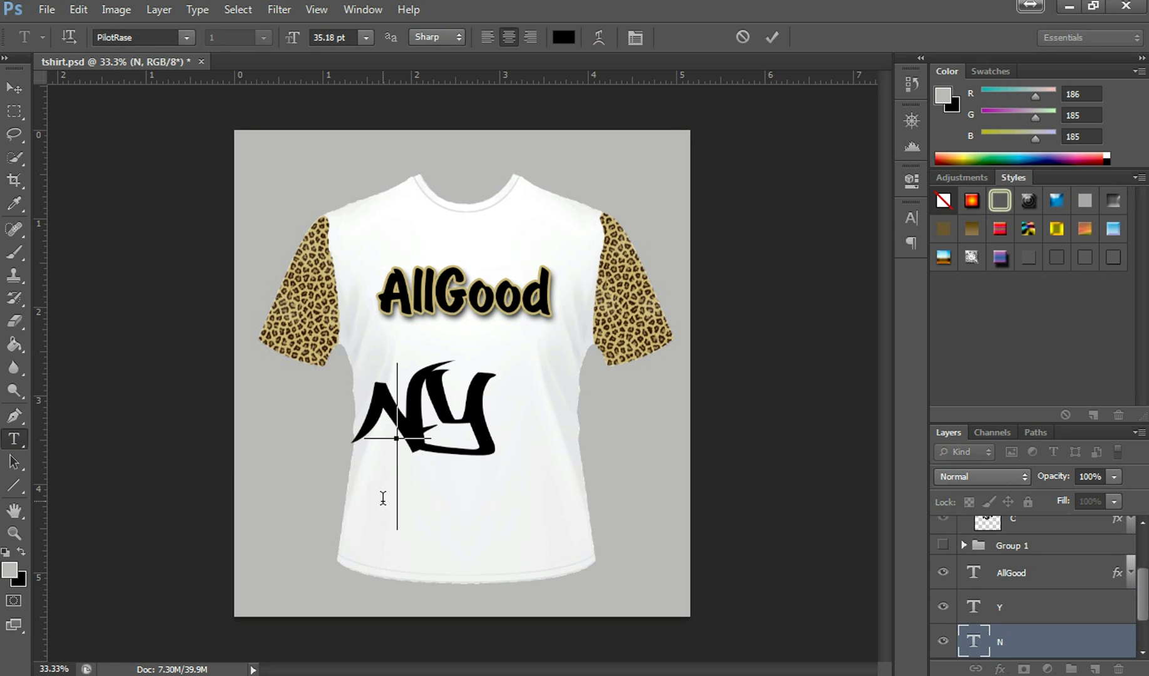
{"action": "type", "text": "C"}
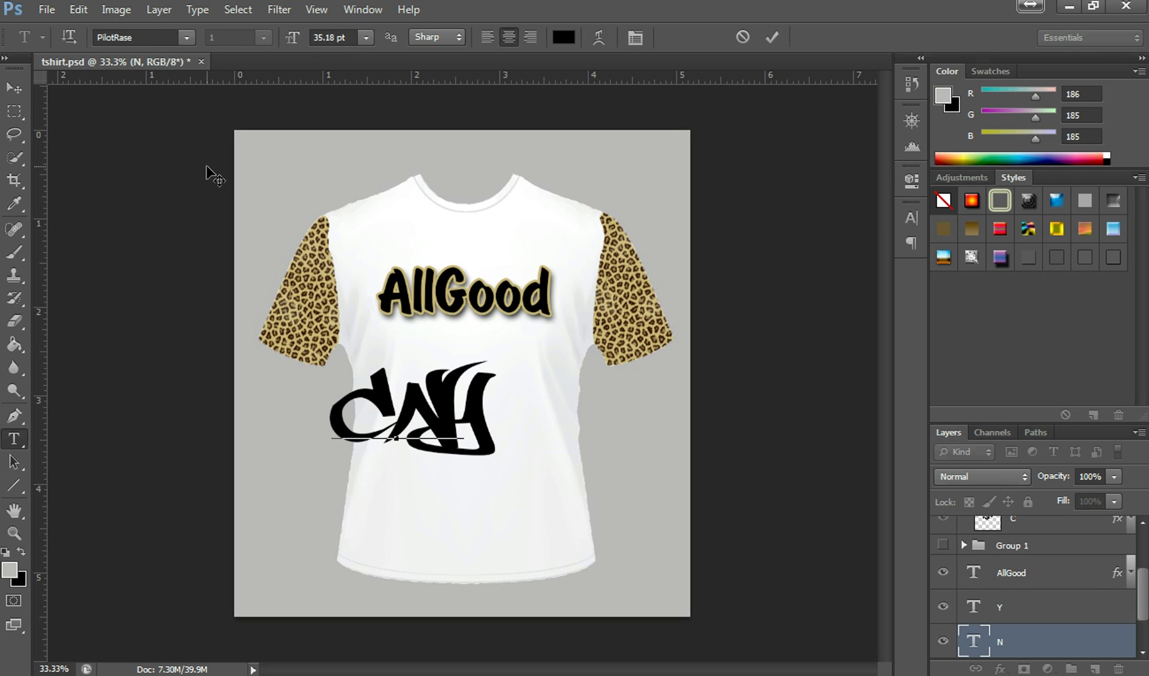
{"action": "key", "text": "ctrl"}
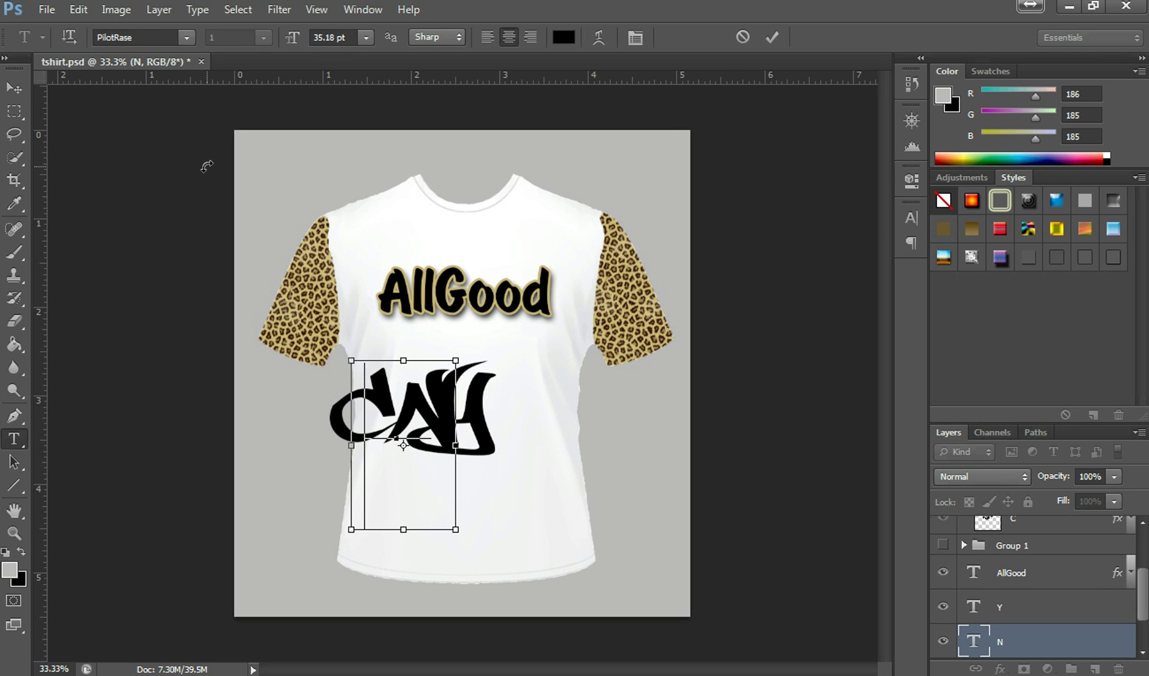
{"action": "key", "text": "BackSpace"}
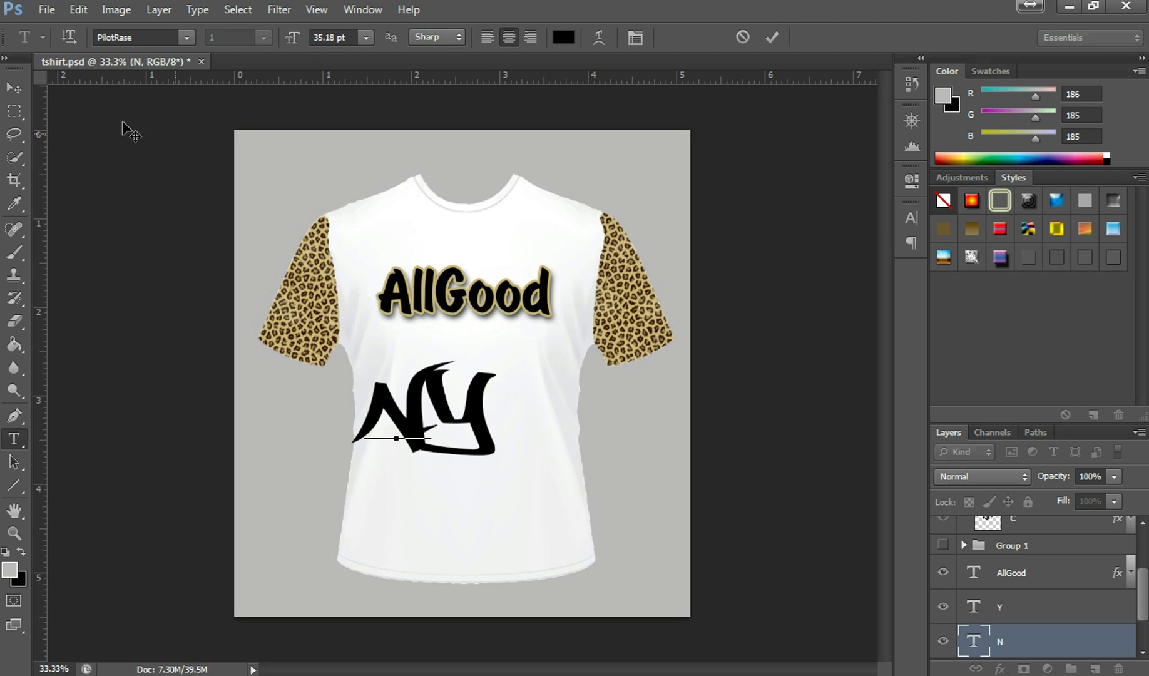
{"action": "left_click", "coordinate": [19, 92]}
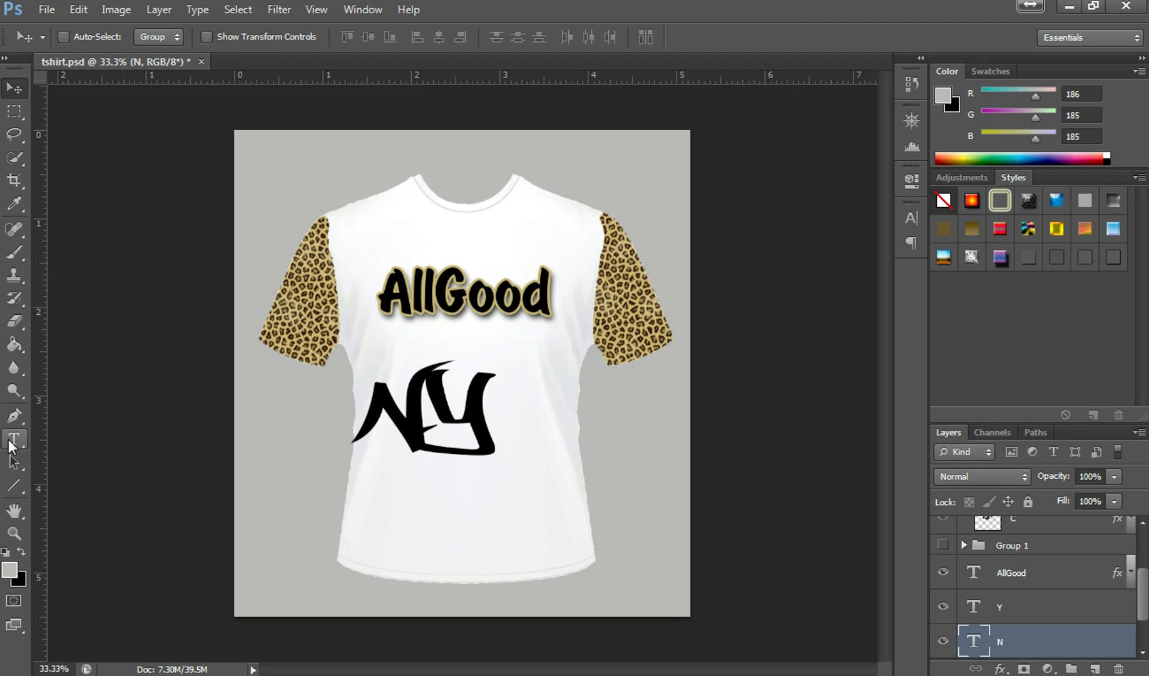
Add a separate text layer with the letter "C" near the shirt's lower hem, clear of the N and Y.
{"action": "left_click", "coordinate": [13, 441]}
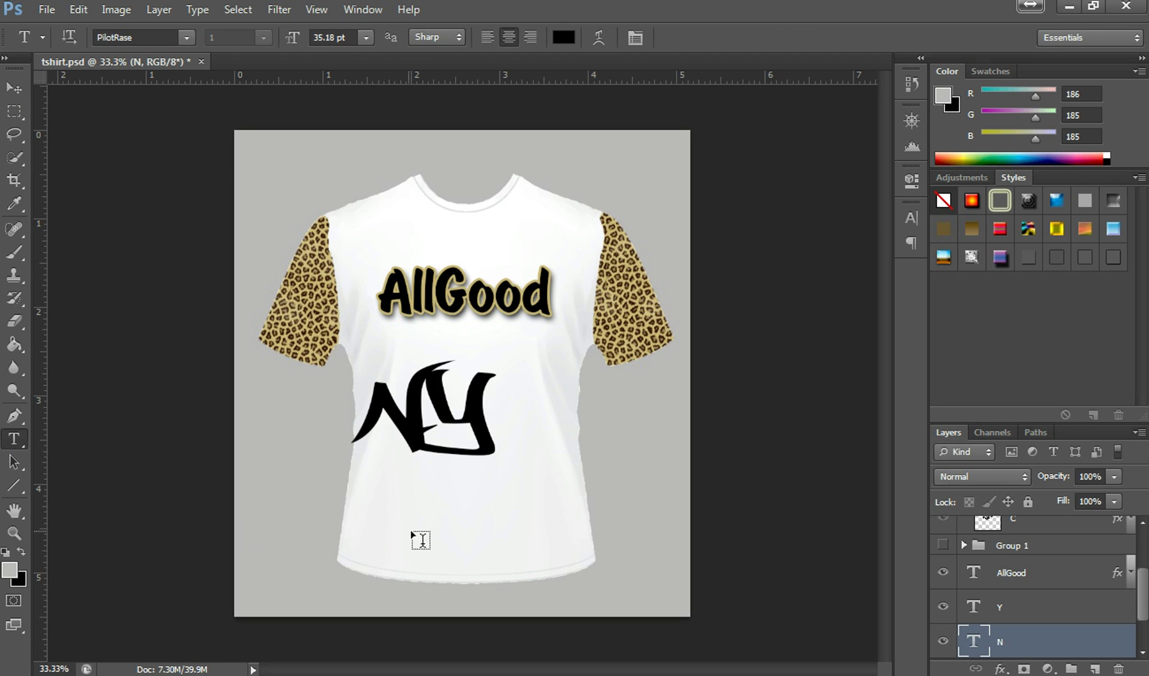
{"action": "left_click", "coordinate": [454, 528]}
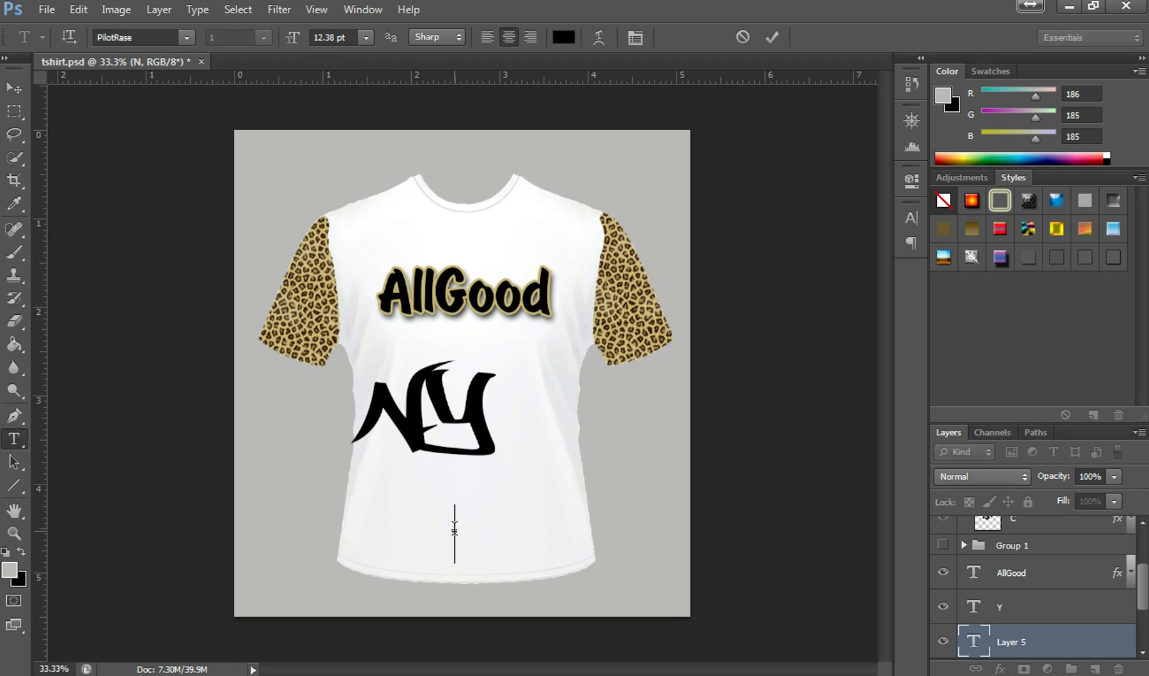
{"action": "type", "text": "d"}
{"action": "left_click", "coordinate": [14, 87]}
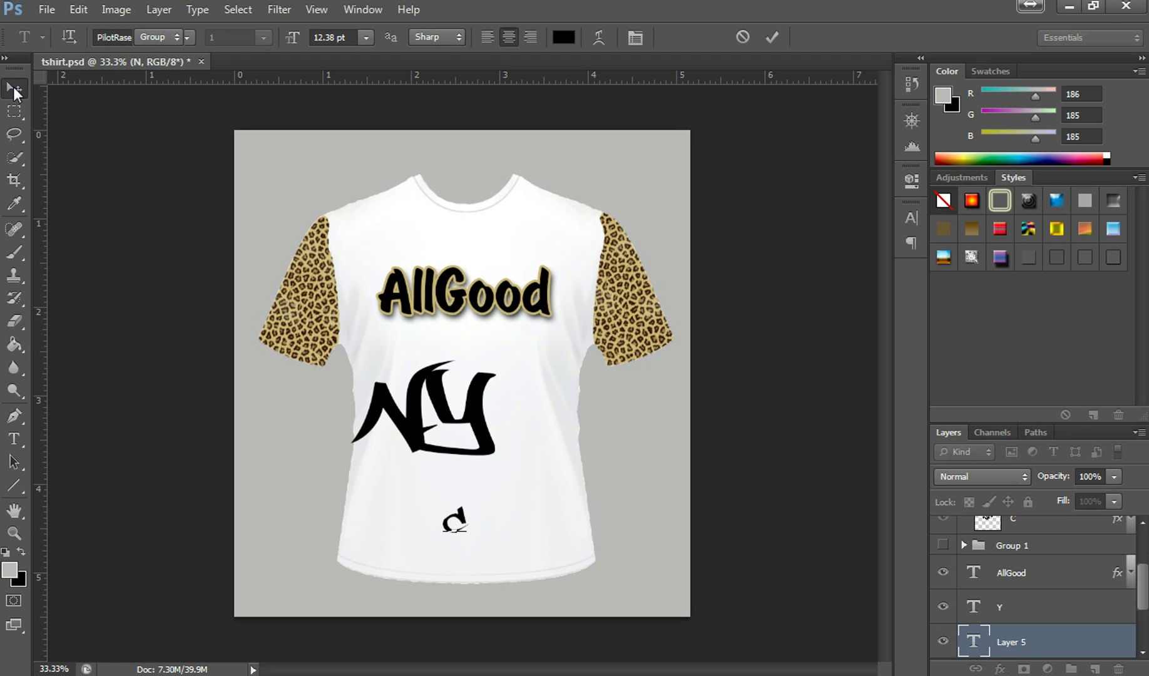
Transform the C to about 367% width and 310% height and place it against the right side of the Y.
{"action": "key", "text": "ctrl+t"}
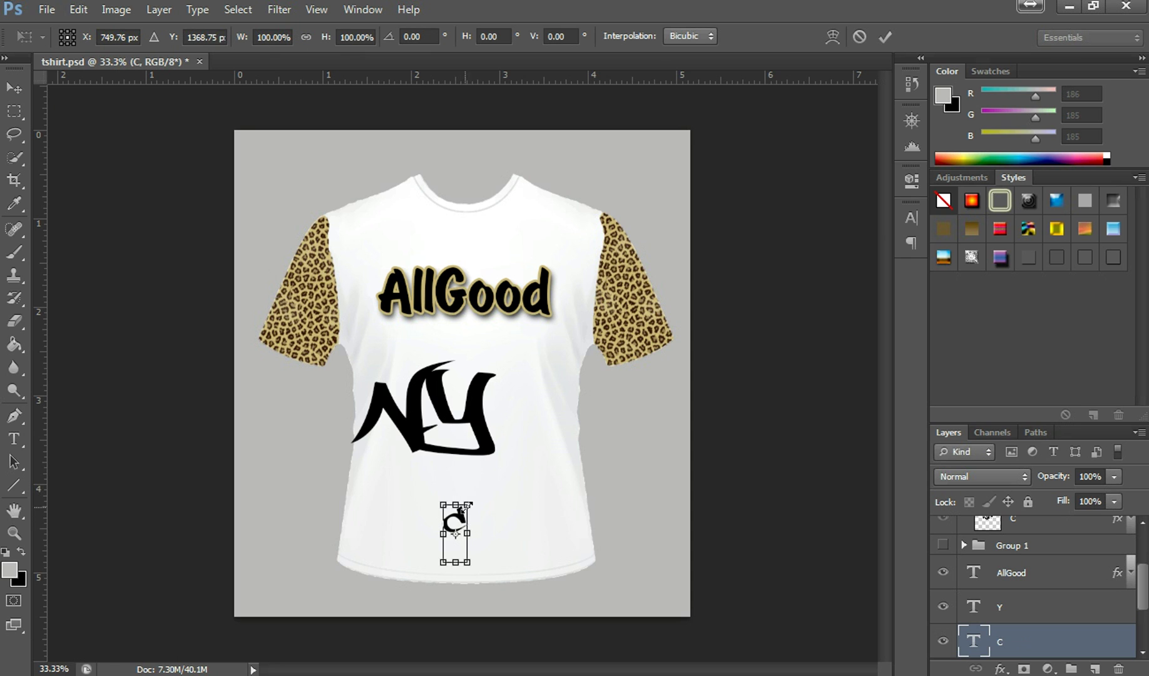
{"action": "left_click_drag", "start_coordinate": [494, 480], "coordinate": [531, 400]}
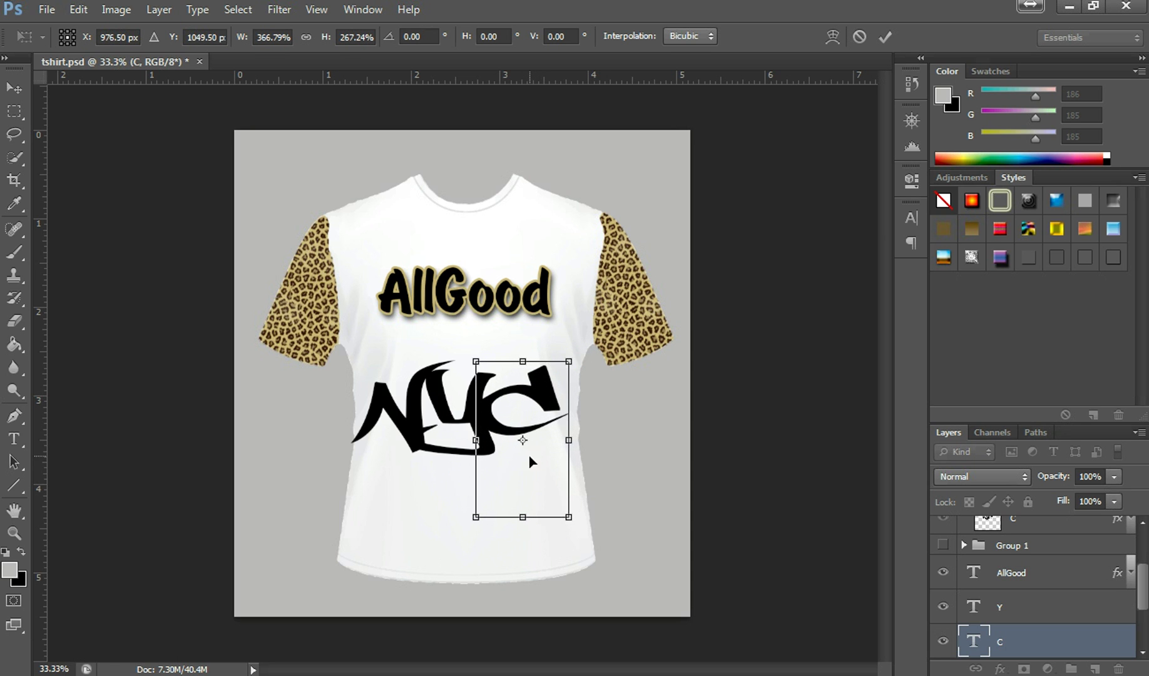
{"action": "left_click_drag", "start_coordinate": [521, 519], "coordinate": [519, 542]}
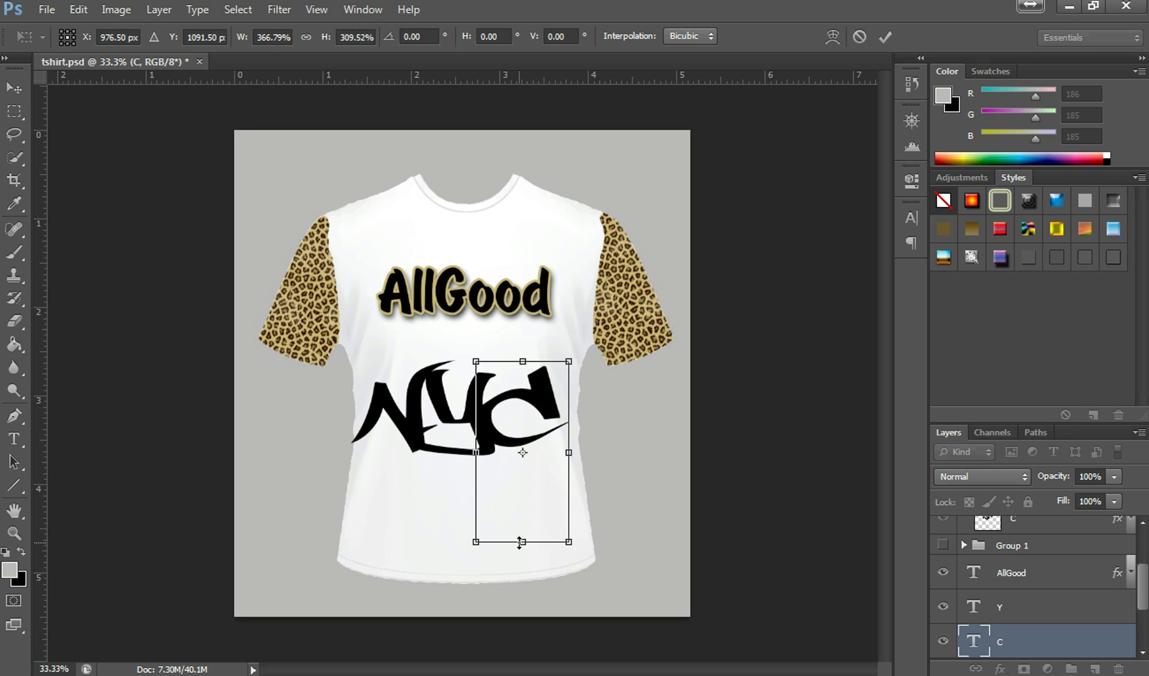
{"action": "key", "text": "Return"}
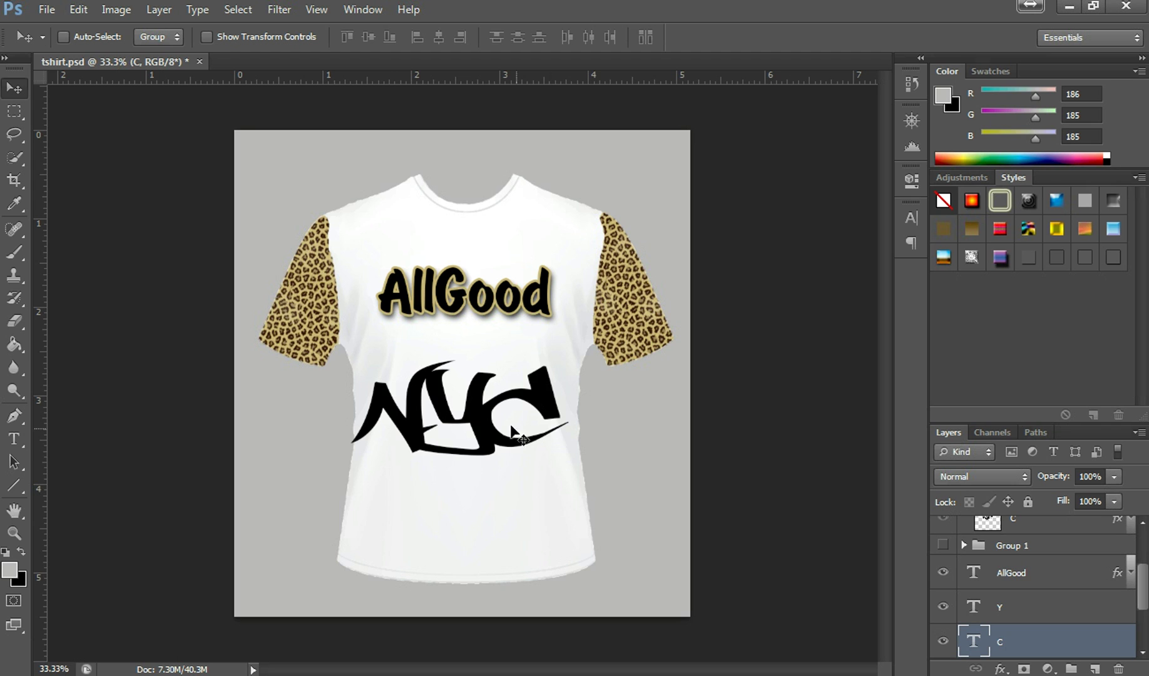
Rasterize the type of the Y layer.
{"action": "left_click", "coordinate": [1025, 613]}
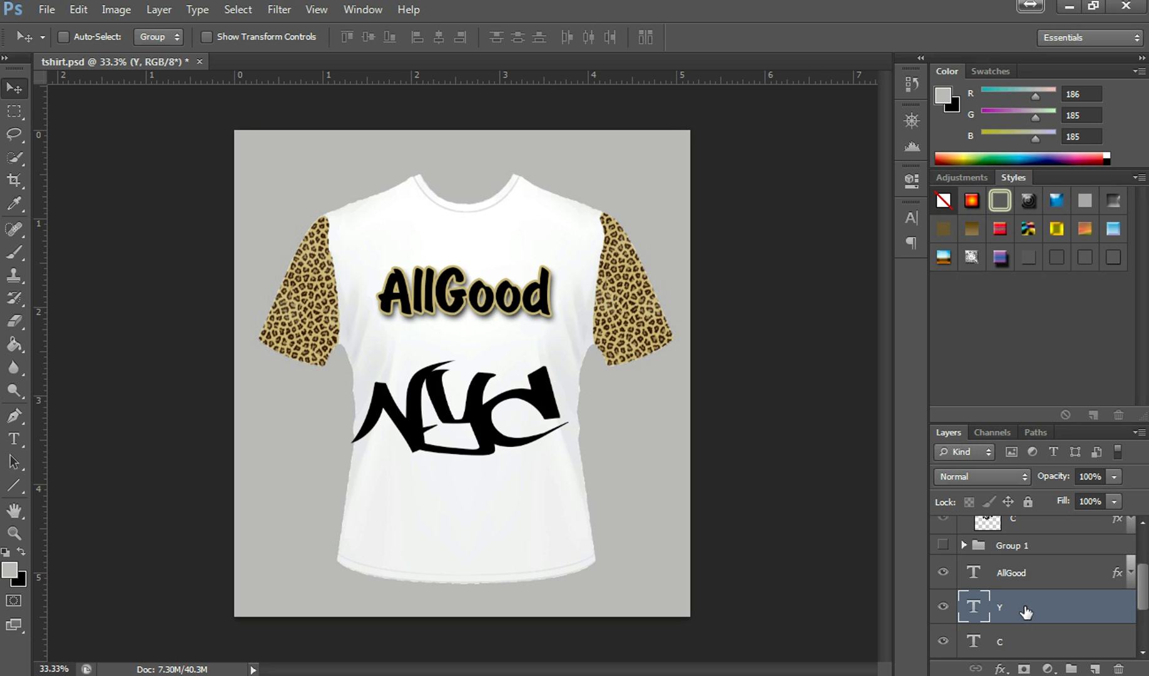
{"action": "right_click", "coordinate": [1025, 608]}
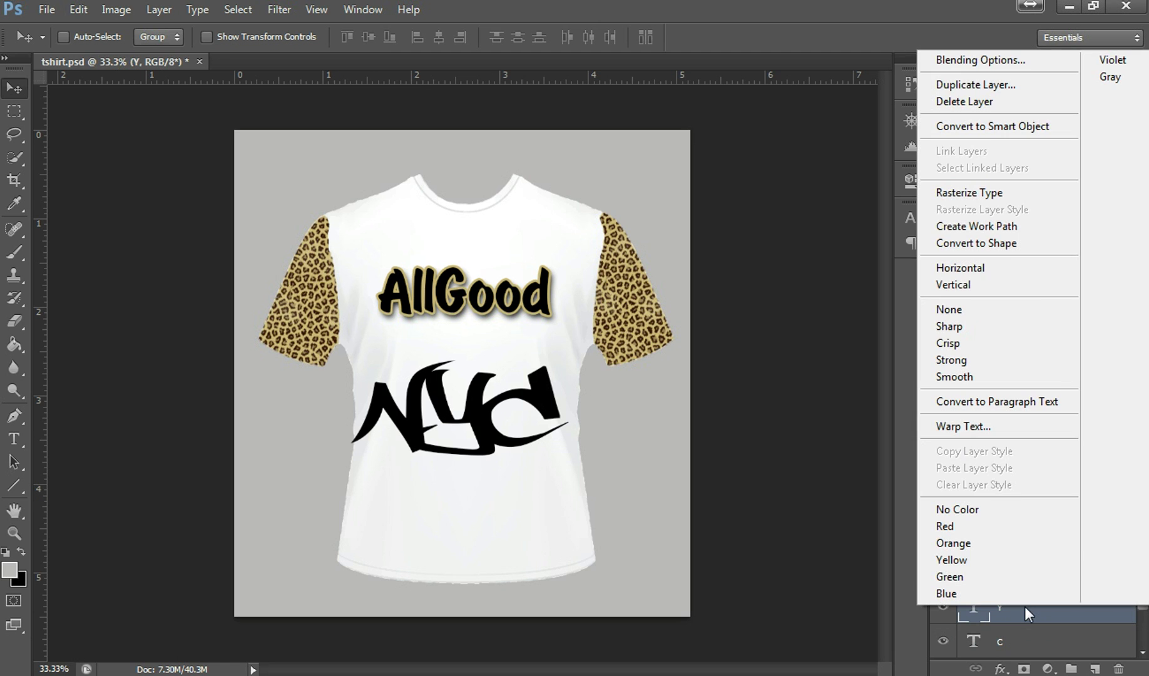
{"action": "left_click", "coordinate": [967, 192]}
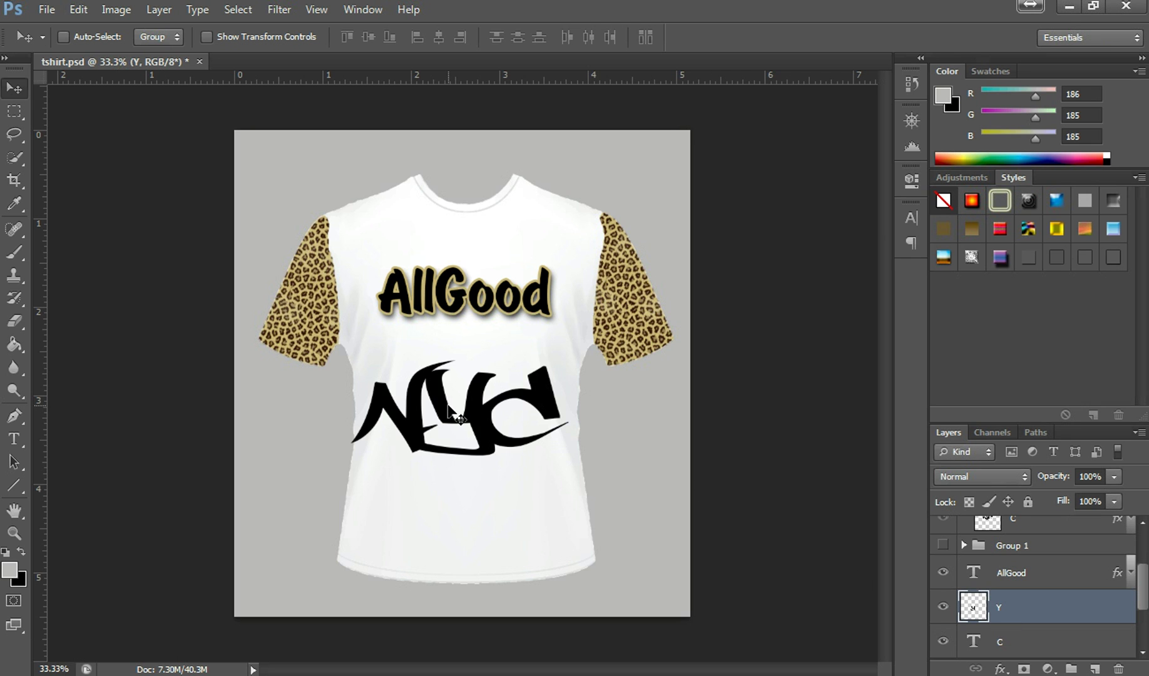
{"action": "key", "text": "ctrl+t"}
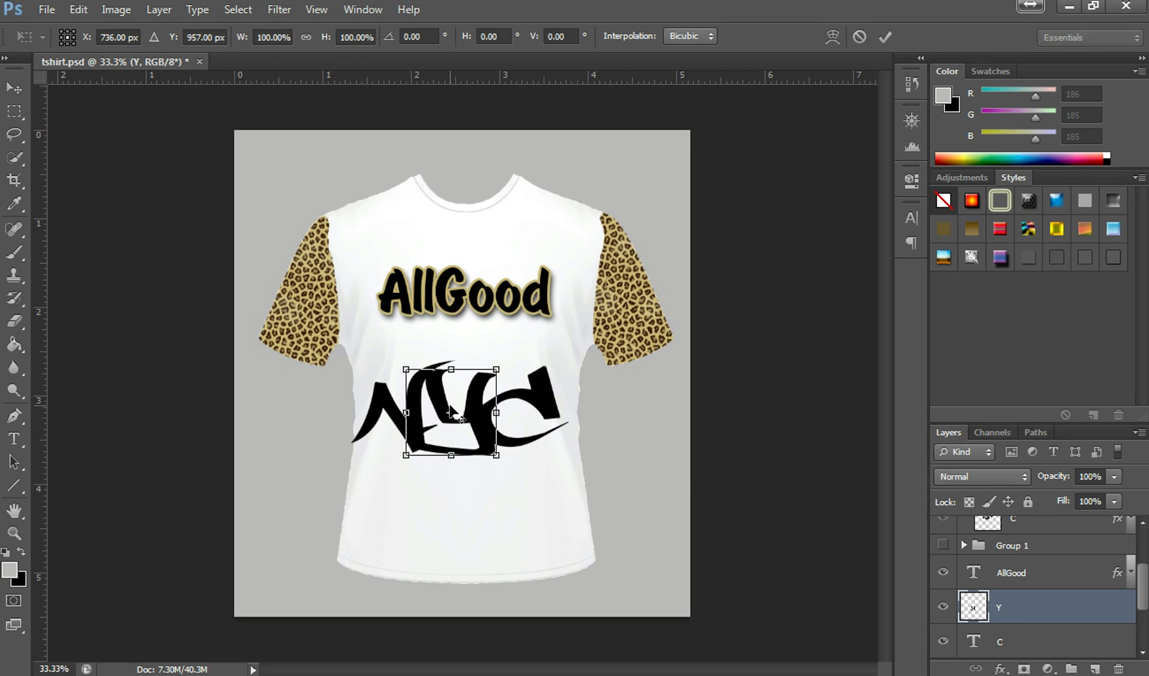
{"action": "right_click", "coordinate": [450, 408]}
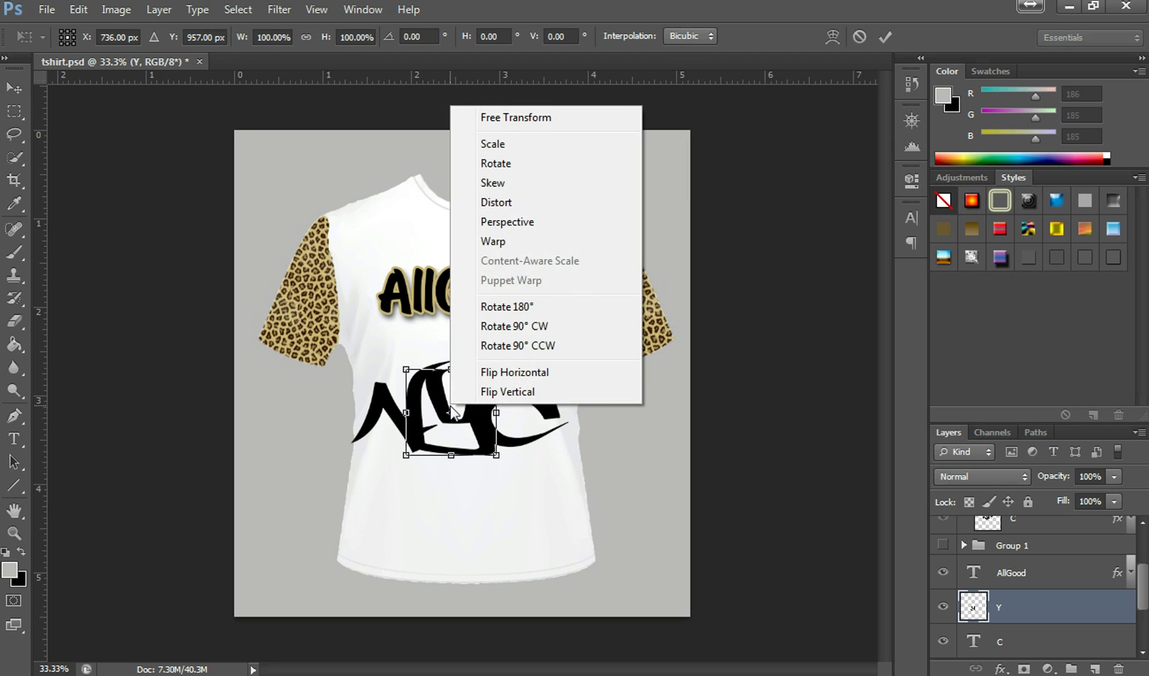
{"action": "left_click", "coordinate": [506, 244]}
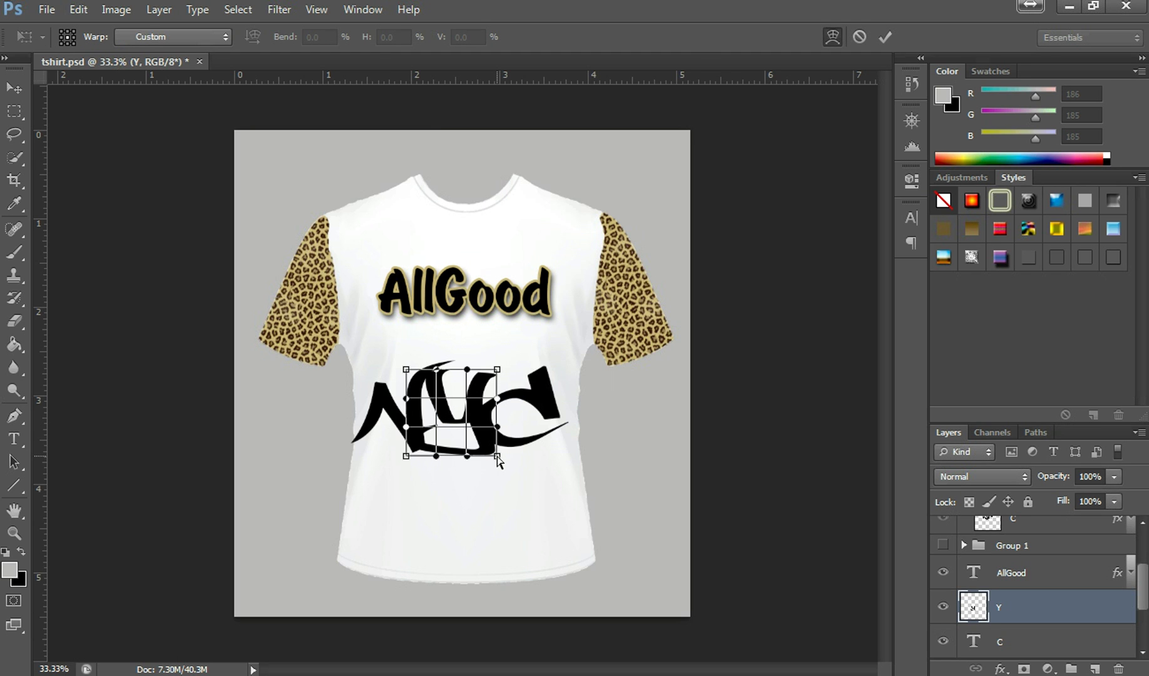
{"action": "mouse_move", "coordinate": [482, 452]}
{"action": "left_mouse_down"}
{"action": "mouse_move", "coordinate": [466, 460]}
{"action": "mouse_move", "coordinate": [468, 450]}
{"action": "left_mouse_up"}
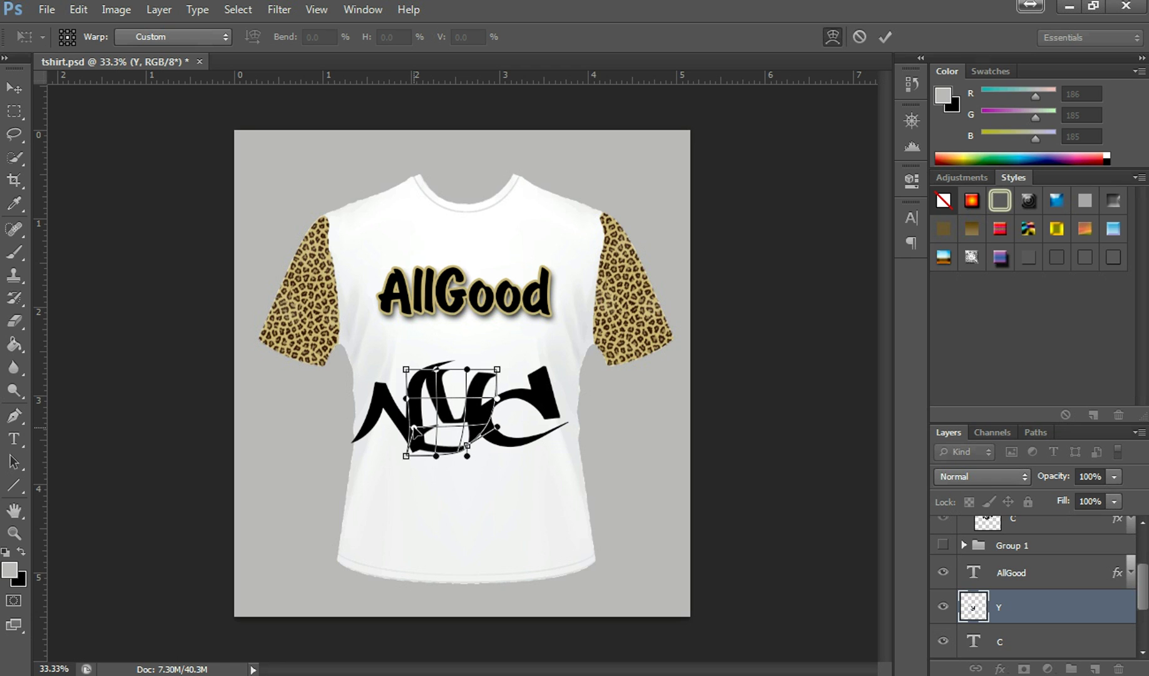
{"action": "left_click_drag", "start_coordinate": [414, 429], "coordinate": [407, 426]}
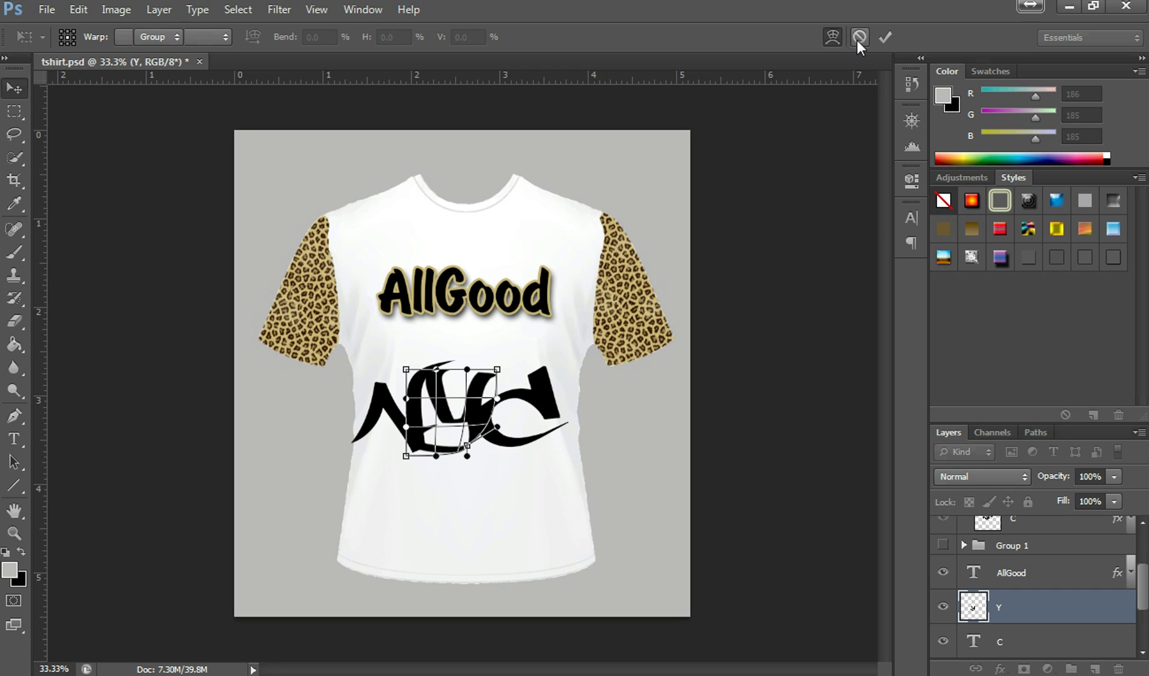
{"action": "key", "text": "Return"}
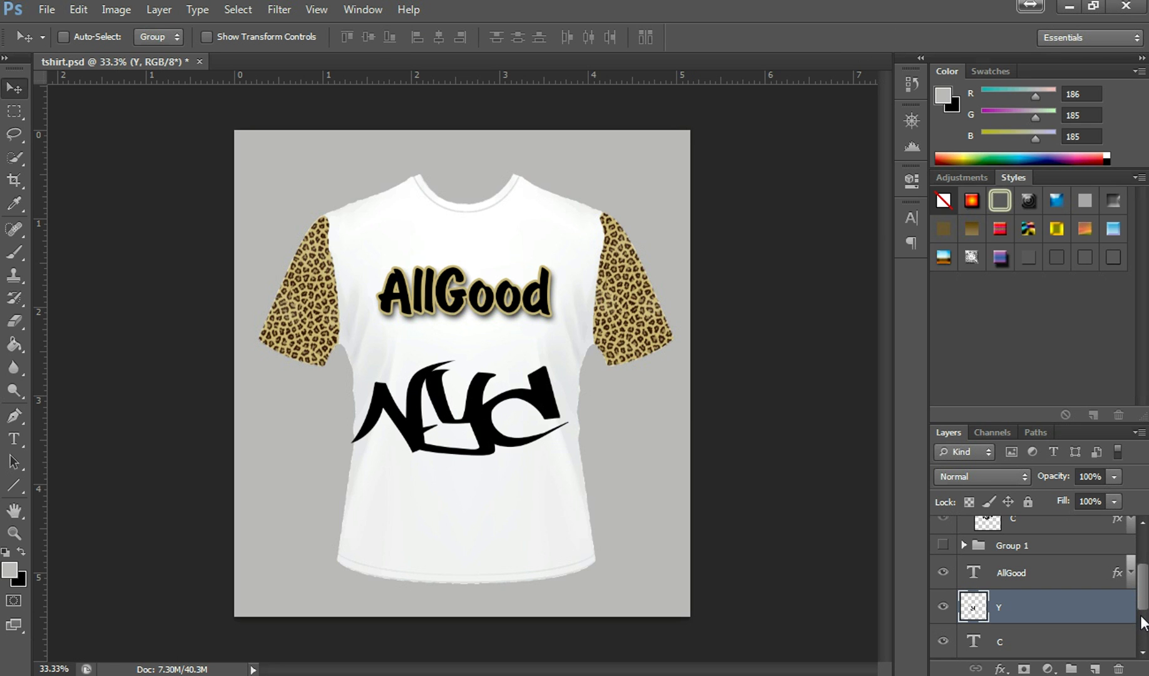
Rasterize the type of the C and N layers and merge them with the Y layer into a single layer.
{"action": "scroll", "coordinate": [1144, 653], "scroll_direction": "down", "scroll_amount": 2}
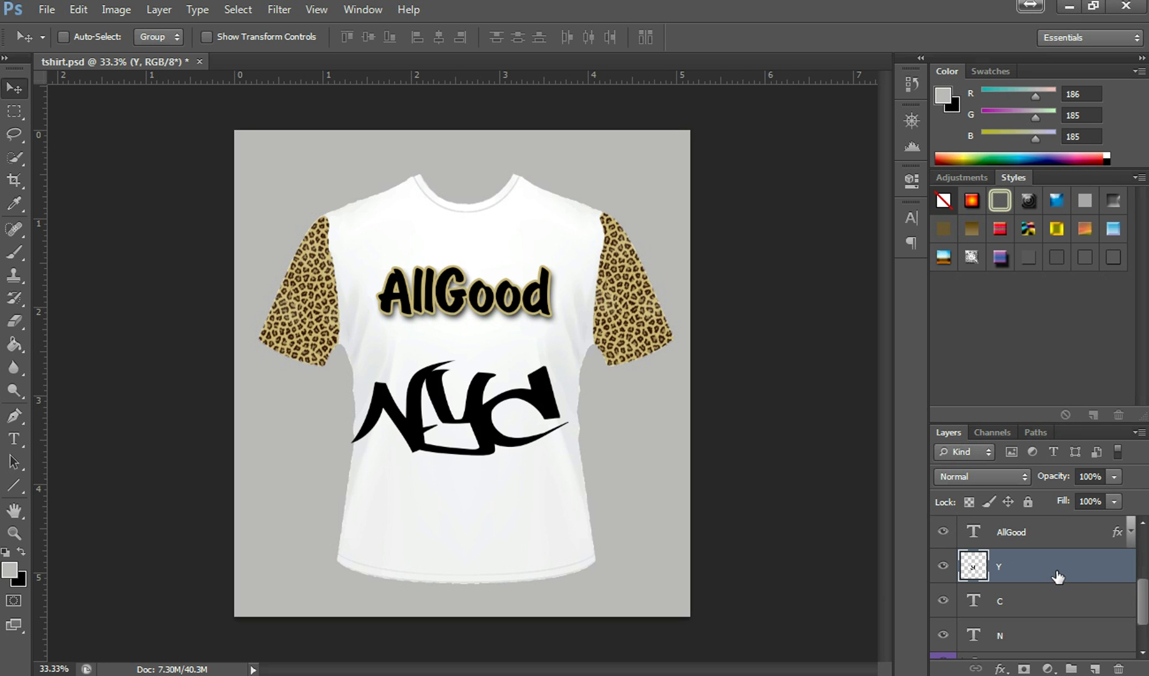
{"action": "left_click", "coordinate": [1045, 644], "text": "shift"}
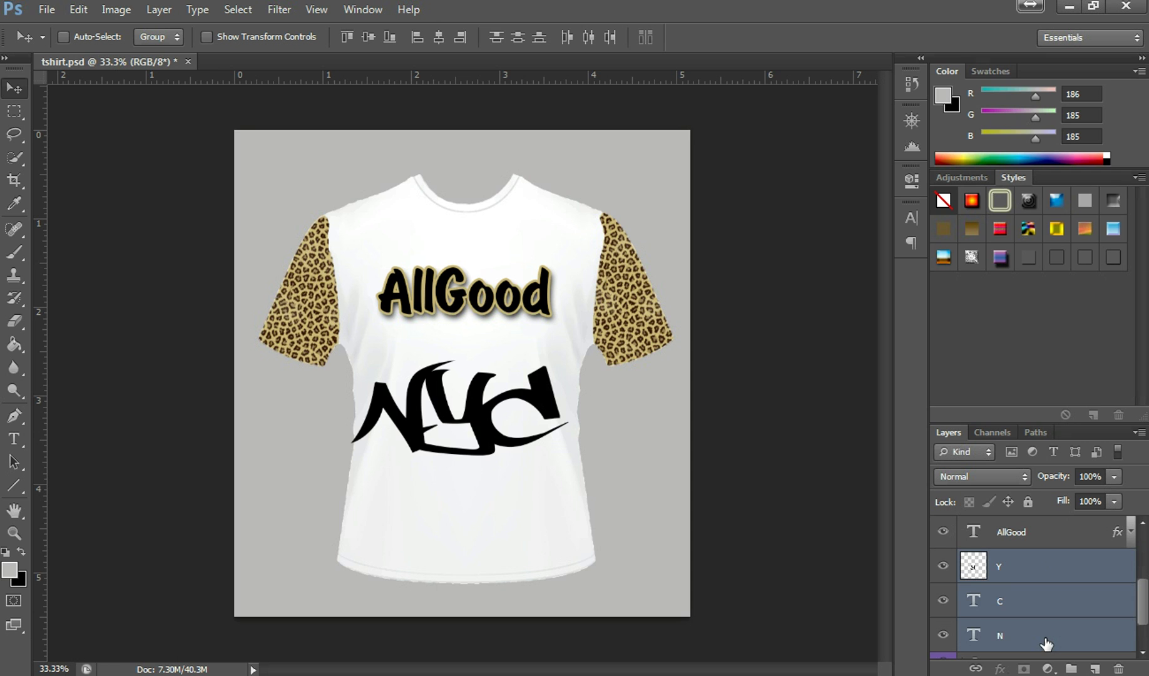
{"action": "right_click", "coordinate": [1045, 643]}
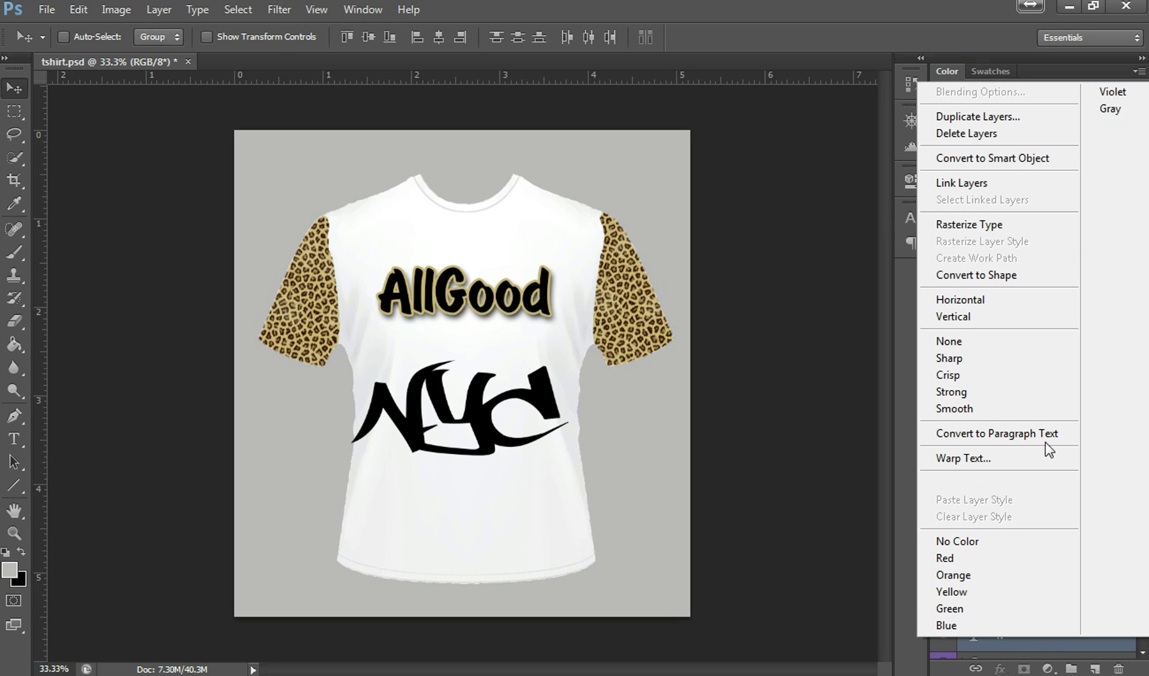
{"action": "left_click", "coordinate": [995, 224]}
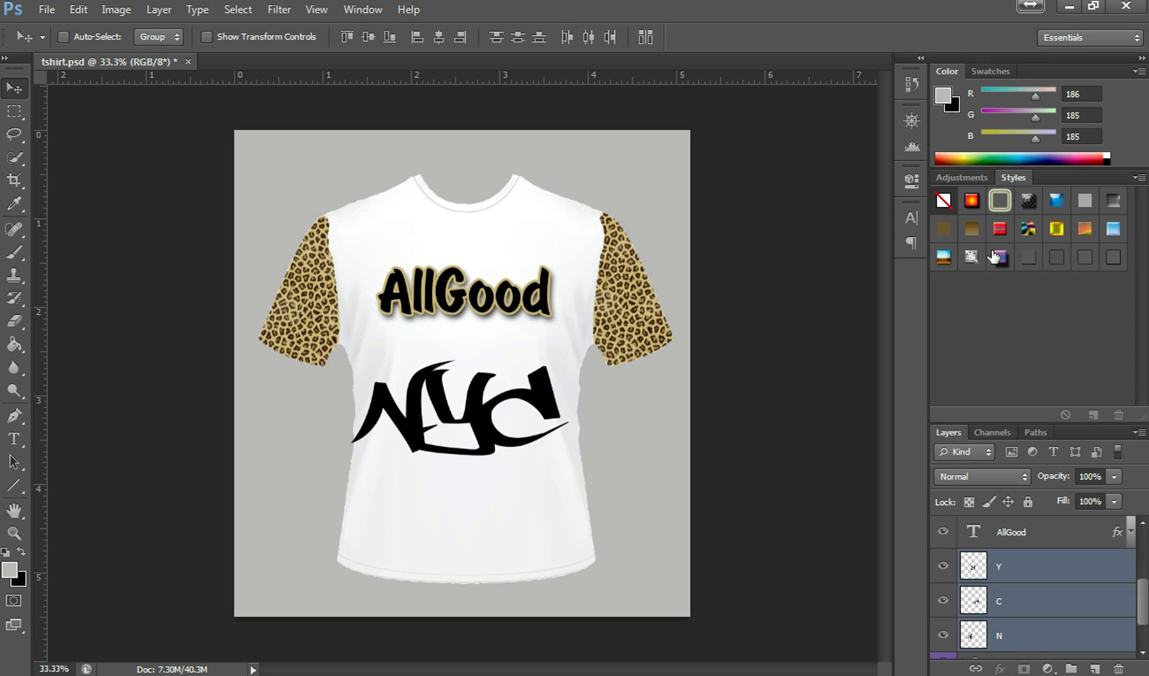
{"action": "right_click", "coordinate": [1013, 564]}
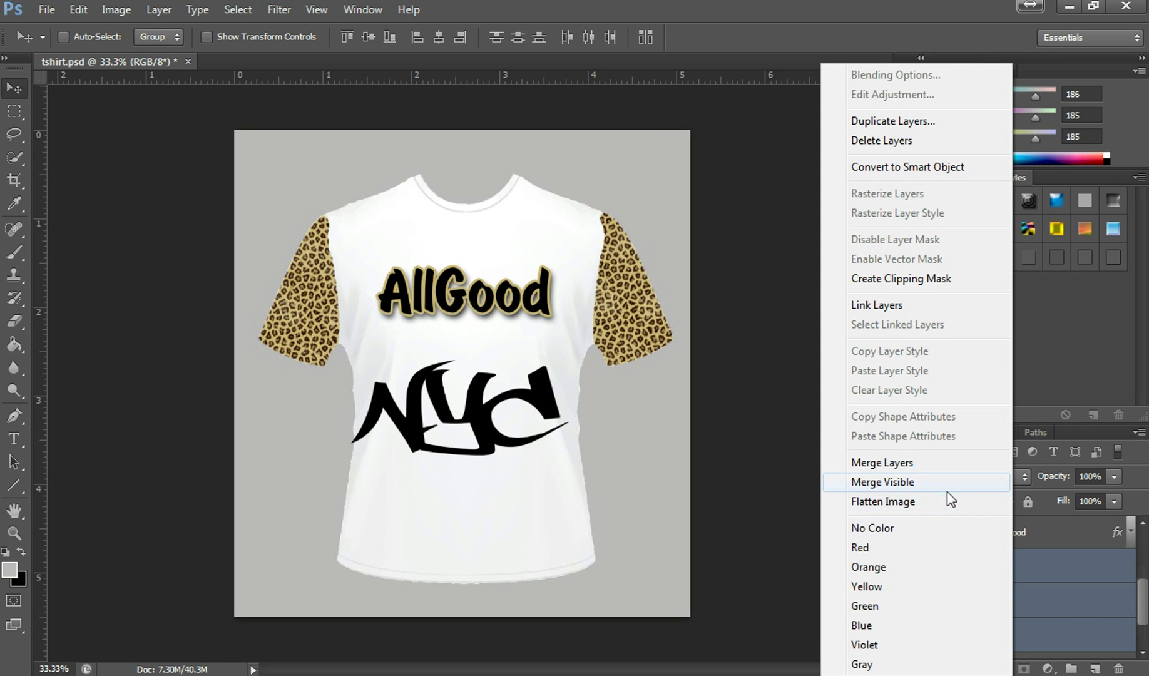
{"action": "left_click", "coordinate": [929, 466]}
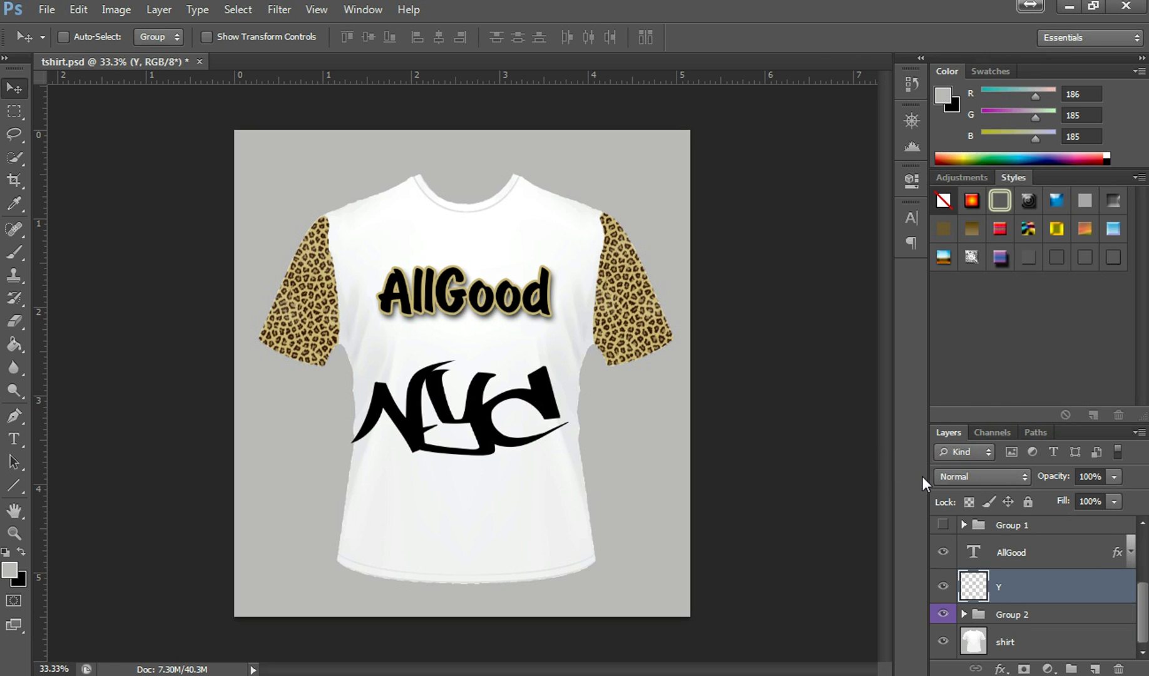
Move the merged NYC lettering up the shirt so it sits closer beneath the AllGood text.
{"action": "left_click", "coordinate": [943, 586]}
{"action": "left_click", "coordinate": [943, 587]}
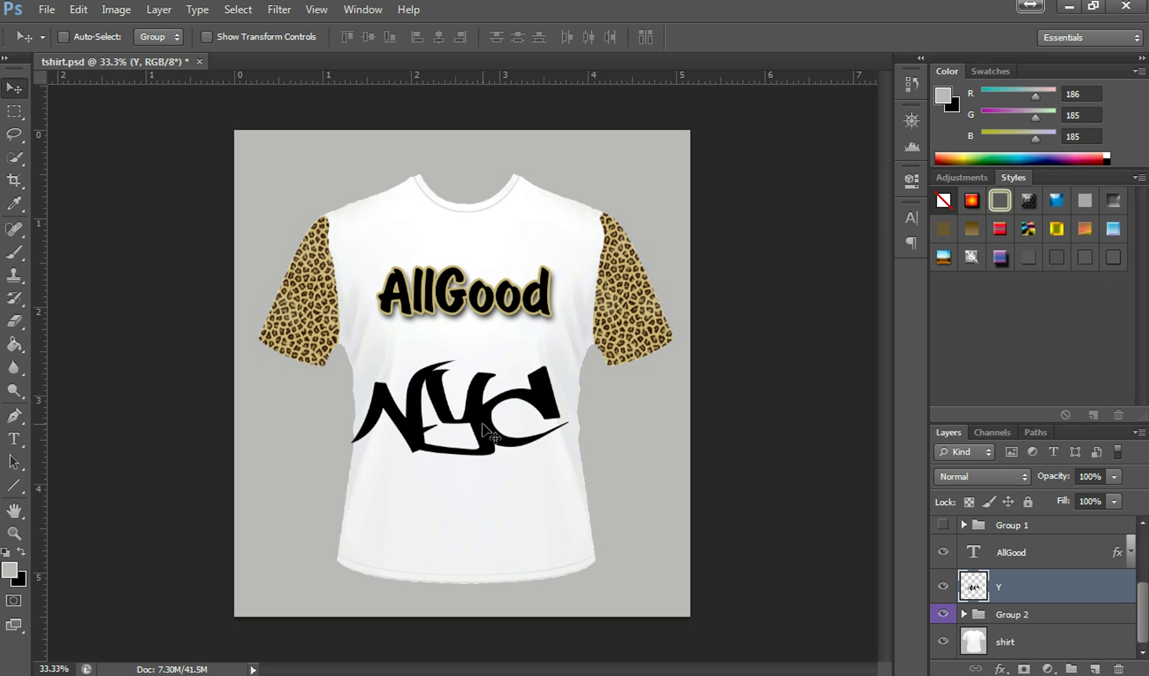
{"action": "left_click_drag", "start_coordinate": [488, 430], "coordinate": [488, 398]}
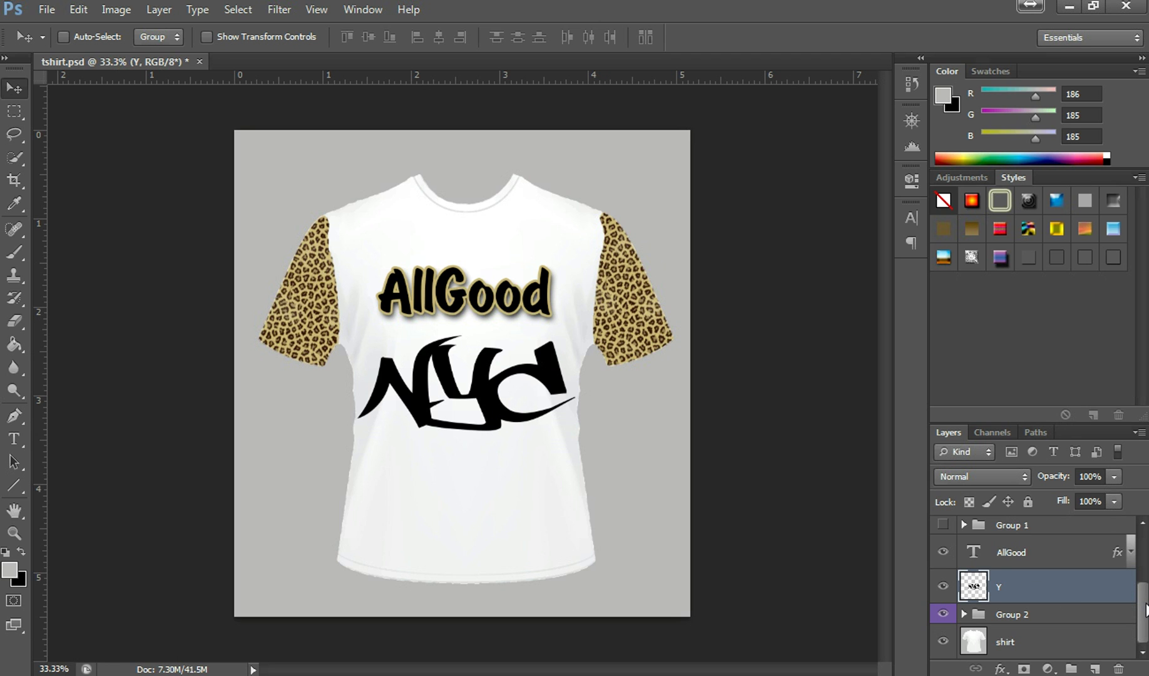
{"action": "scroll", "coordinate": [1145, 610], "scroll_direction": "up", "scroll_amount": 1}
{"action": "scroll", "coordinate": [1145, 610], "scroll_direction": "down", "scroll_amount": 1}
Open the cheta 2 image, copy its leopard print into the tshirt.psd document as a layer, and close the image.
{"action": "left_click", "coordinate": [50, 13]}
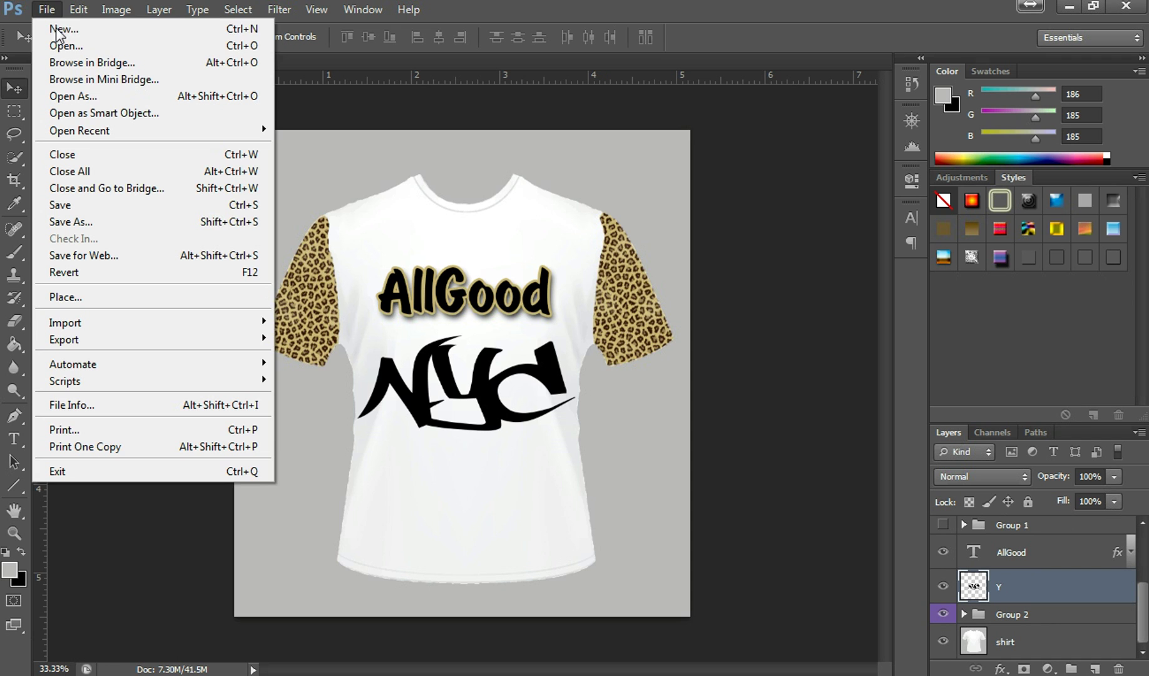
{"action": "left_click", "coordinate": [62, 45]}
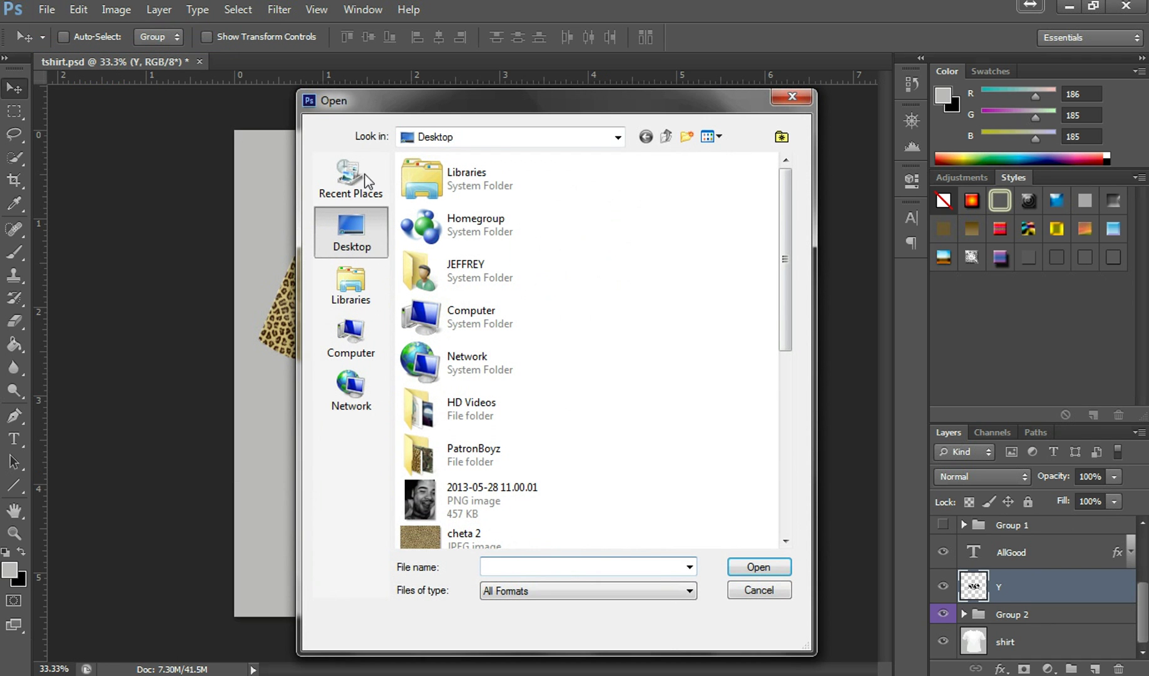
{"action": "left_click", "coordinate": [484, 528]}
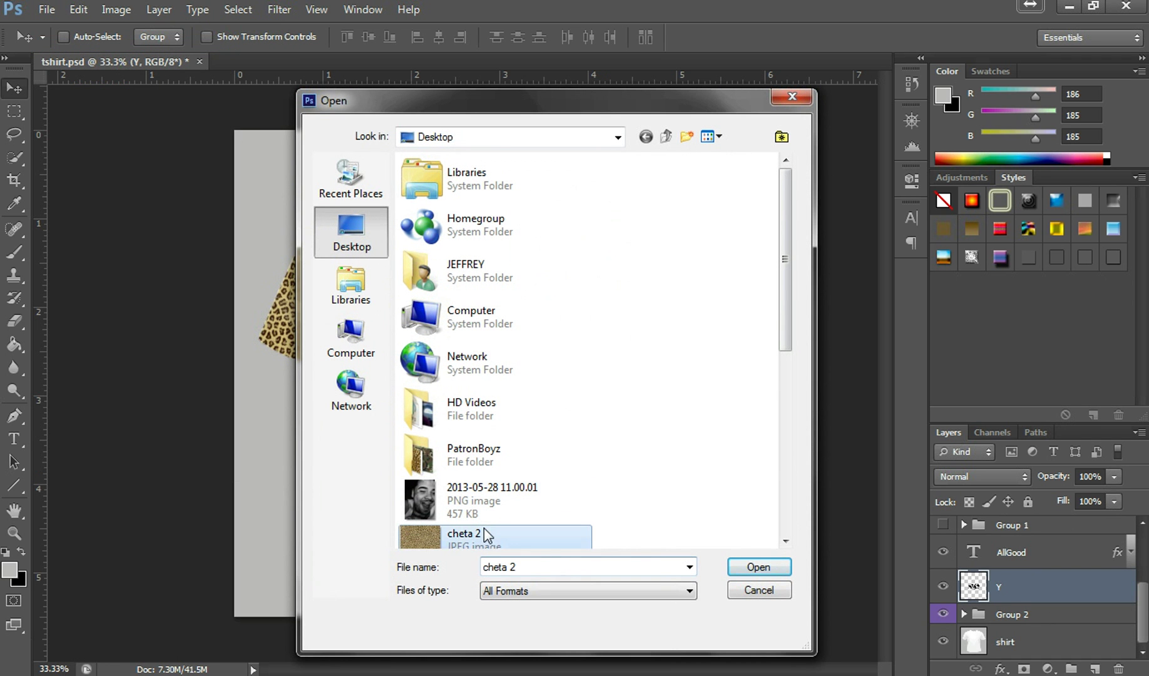
{"action": "left_click", "coordinate": [757, 566]}
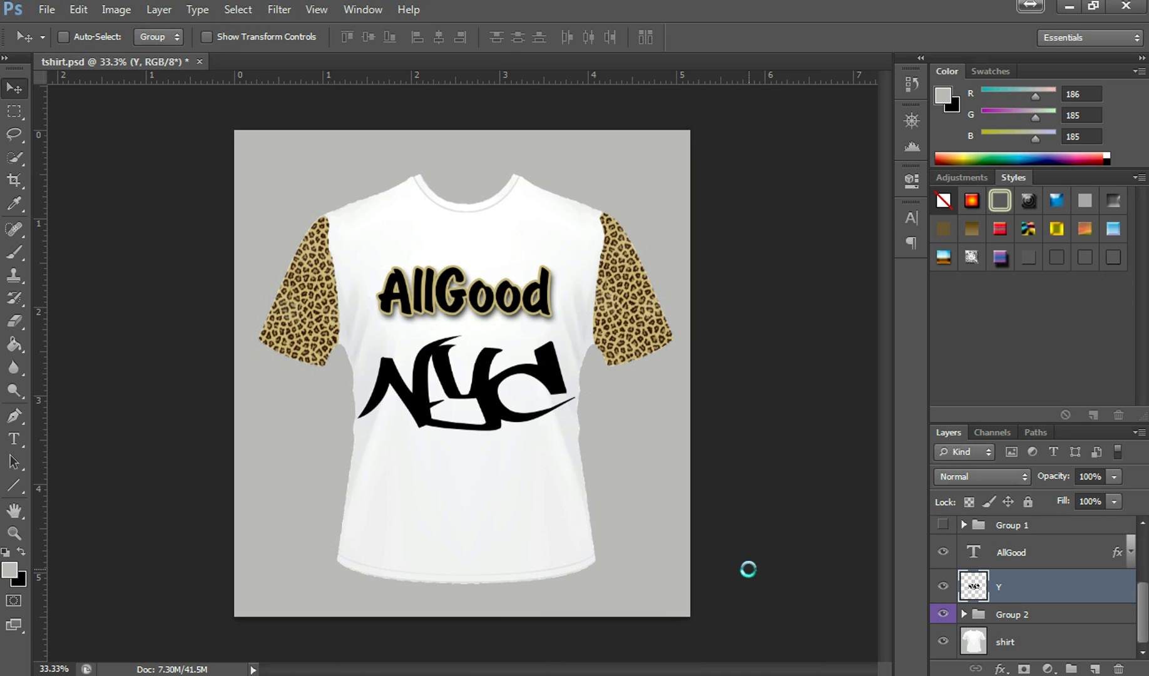
{"action": "left_click", "coordinate": [636, 326]}
{"action": "key", "text": "v"}
{"action": "left_click_drag", "start_coordinate": [319, 62], "coordinate": [320, 103]}
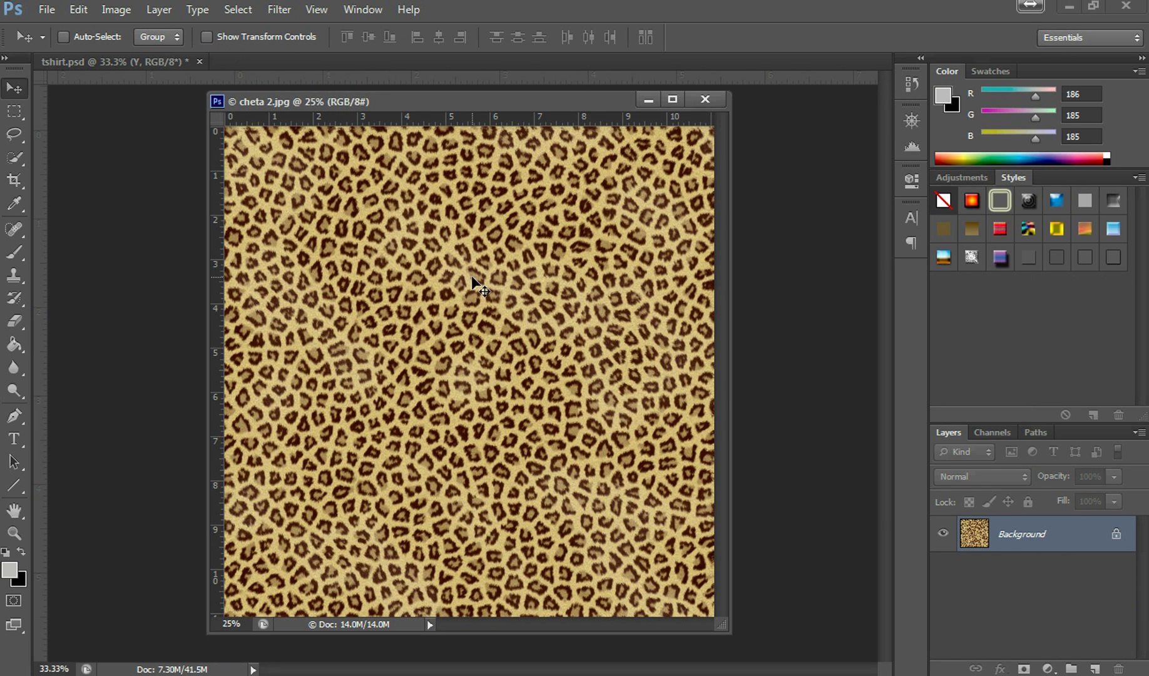
{"action": "left_click_drag", "start_coordinate": [479, 288], "coordinate": [150, 259]}
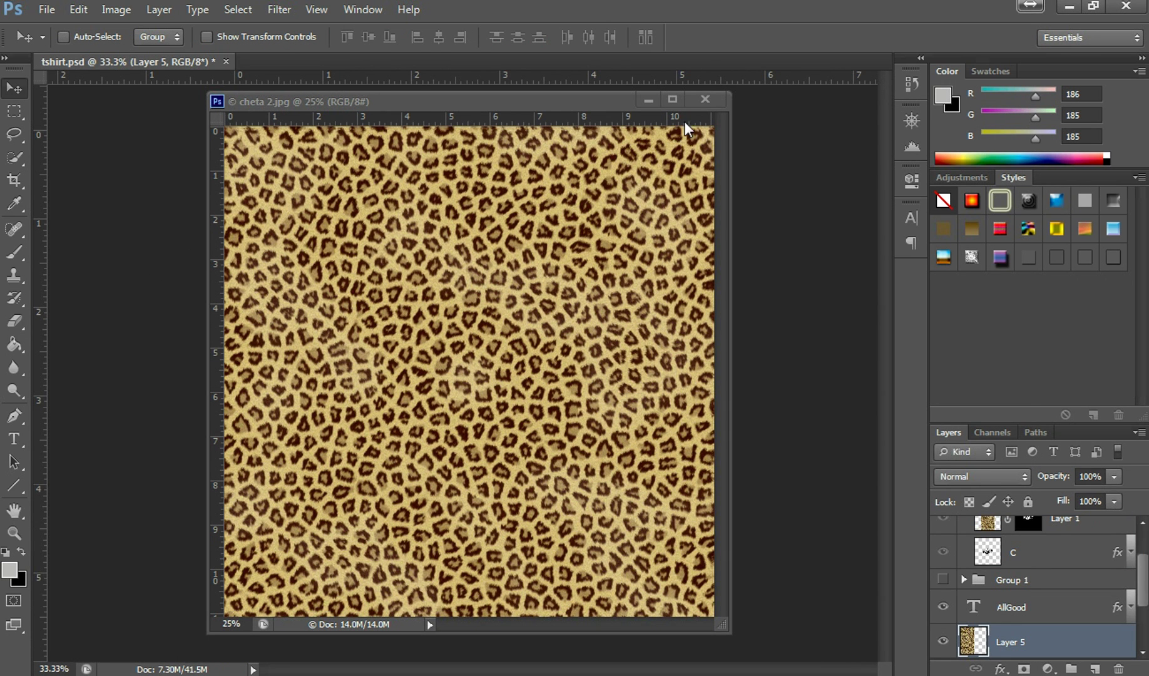
{"action": "left_click", "coordinate": [694, 102]}
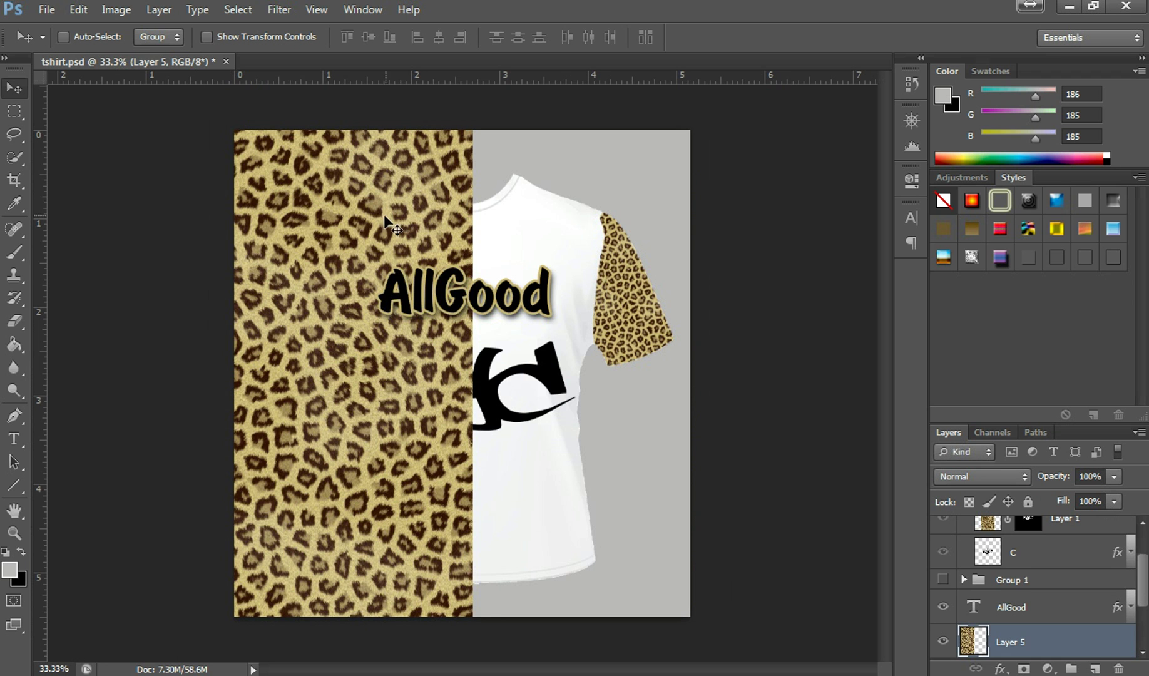
Stack the leopard-print layer above the NYC and AllGood layers and shift it across the shirt.
{"action": "left_click_drag", "start_coordinate": [383, 217], "coordinate": [454, 219]}
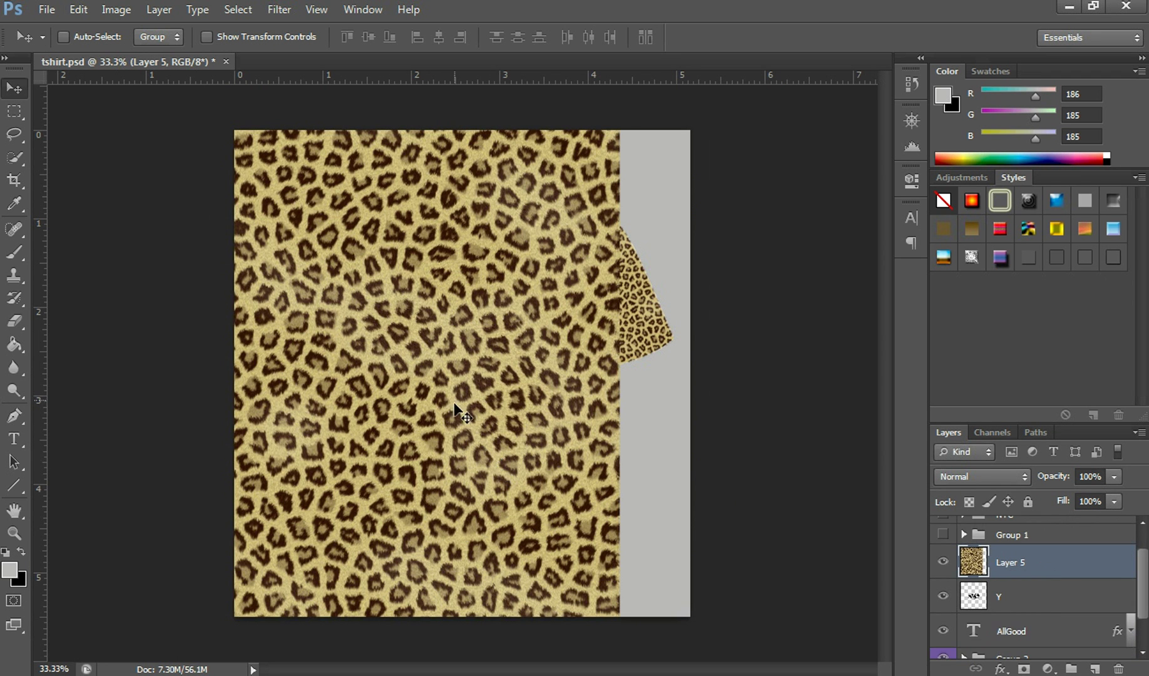
{"action": "left_click_drag", "start_coordinate": [476, 432], "coordinate": [542, 493]}
{"action": "left_click", "coordinate": [1001, 597]}
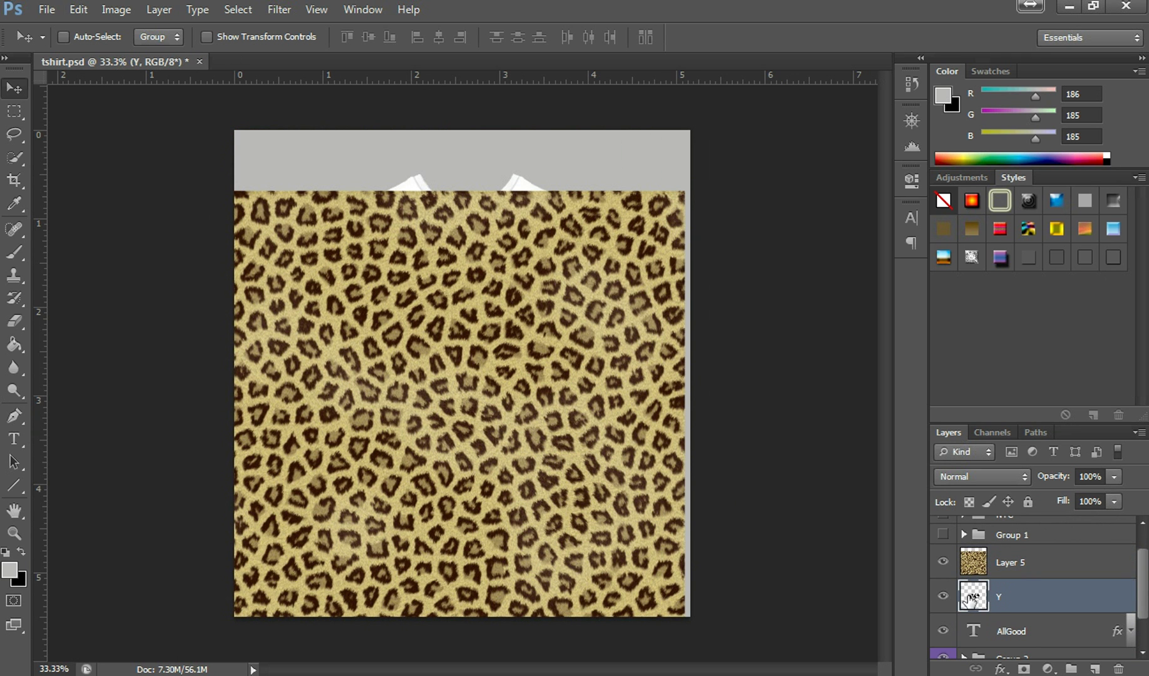
{"action": "left_click", "coordinate": [998, 557]}
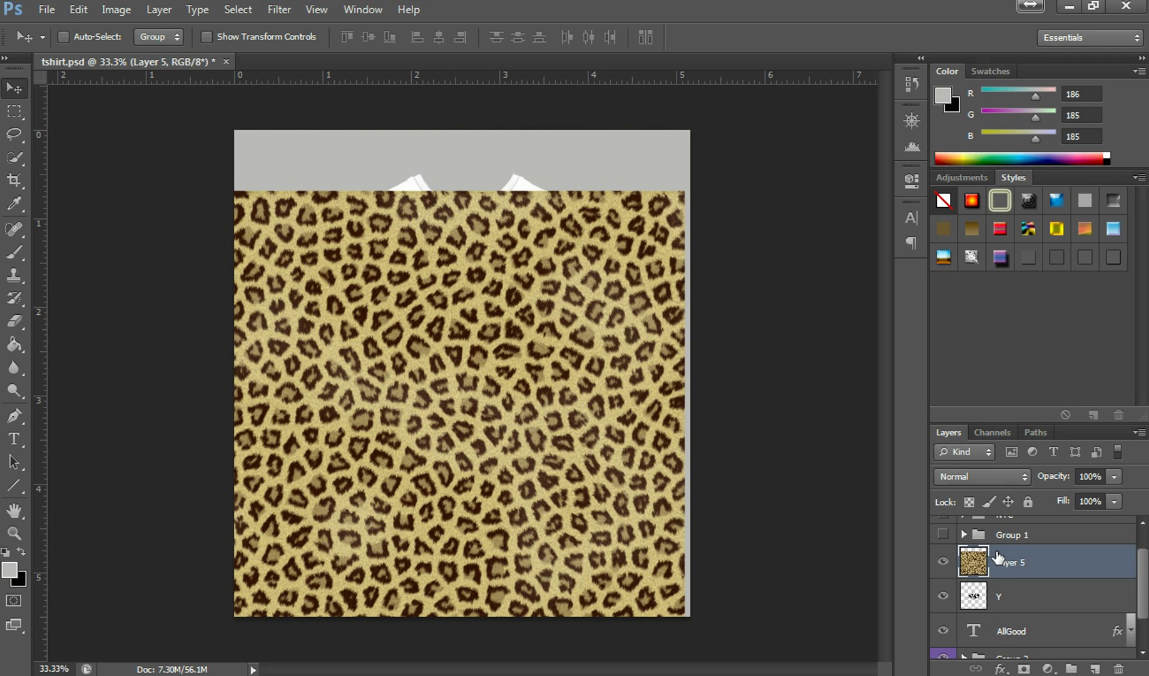
Scale the leopard-print layer to about 38% width and 35% height over the NYC lettering, and mask it to the letter shapes.
{"action": "key", "text": "ctrl+t"}
{"action": "left_click_drag", "start_coordinate": [691, 190], "coordinate": [316, 492]}
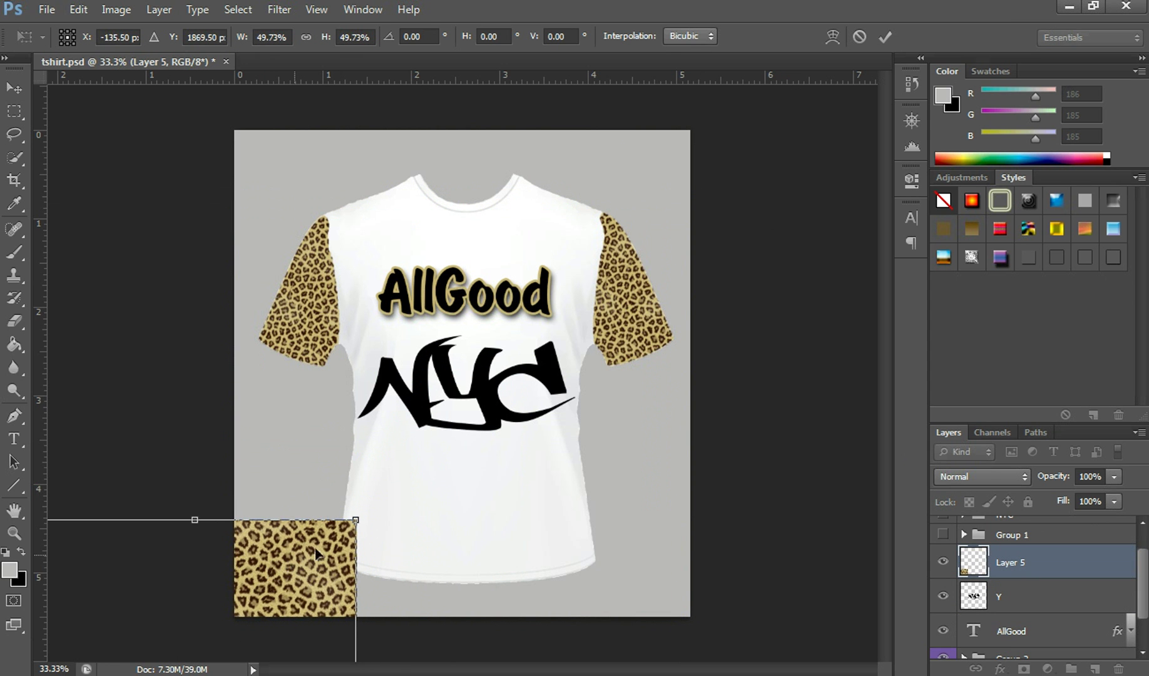
{"action": "left_click_drag", "start_coordinate": [311, 538], "coordinate": [538, 409]}
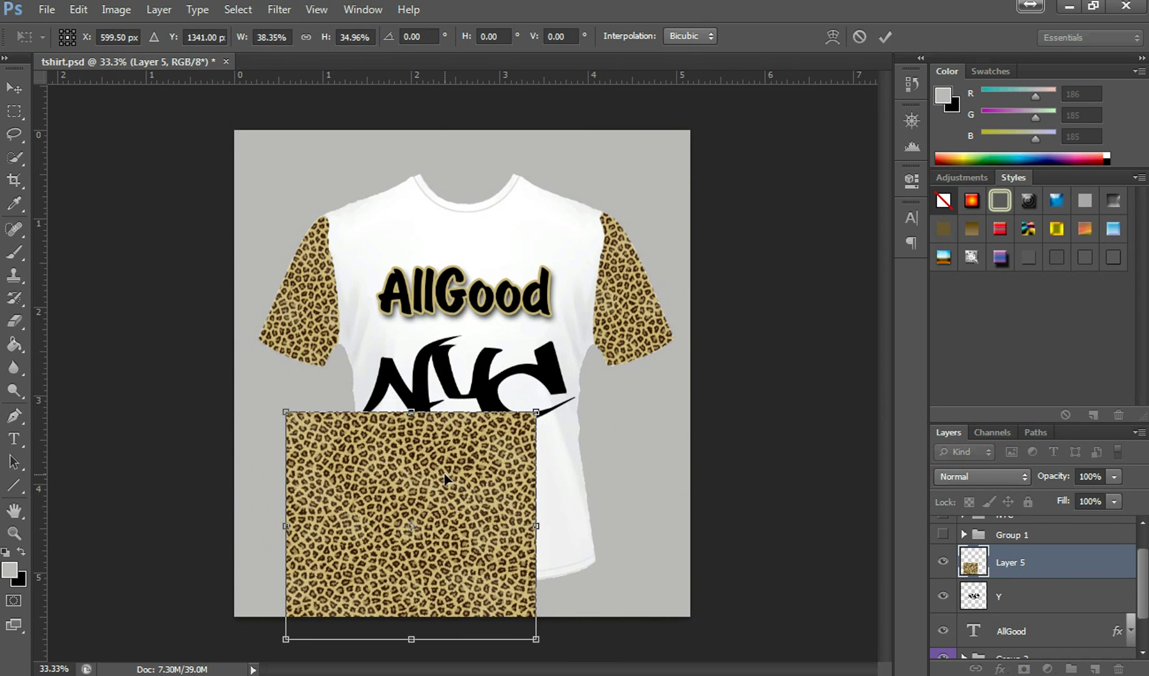
{"action": "left_click_drag", "start_coordinate": [463, 458], "coordinate": [498, 384]}
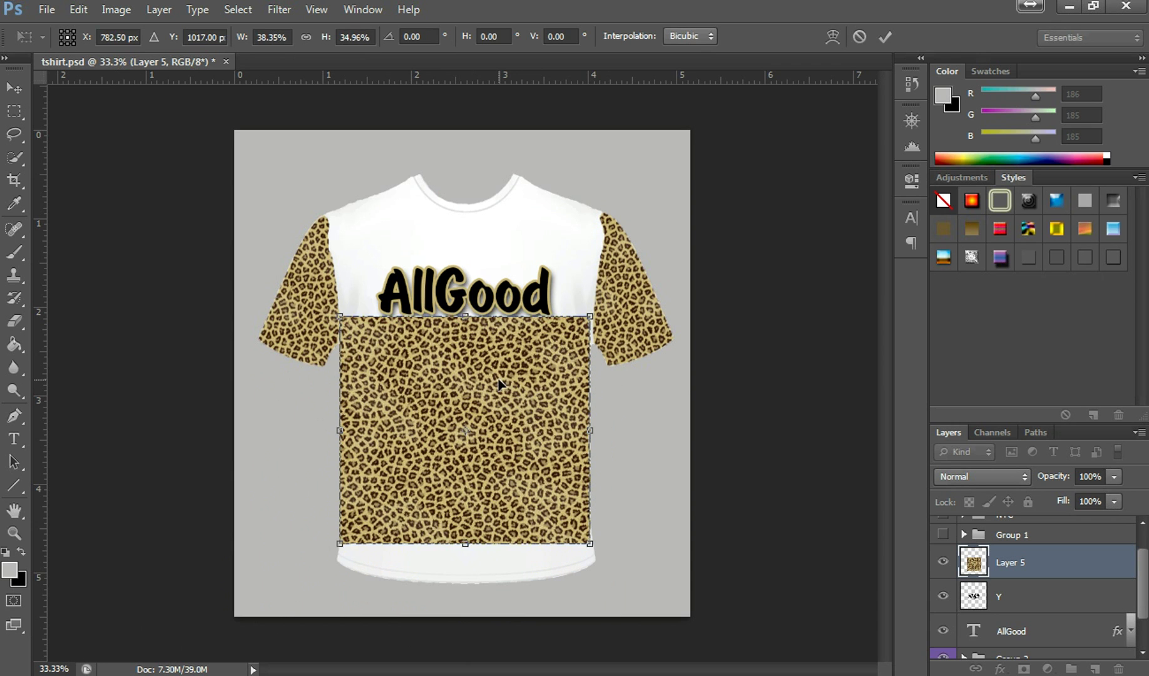
{"action": "key", "text": "Return"}
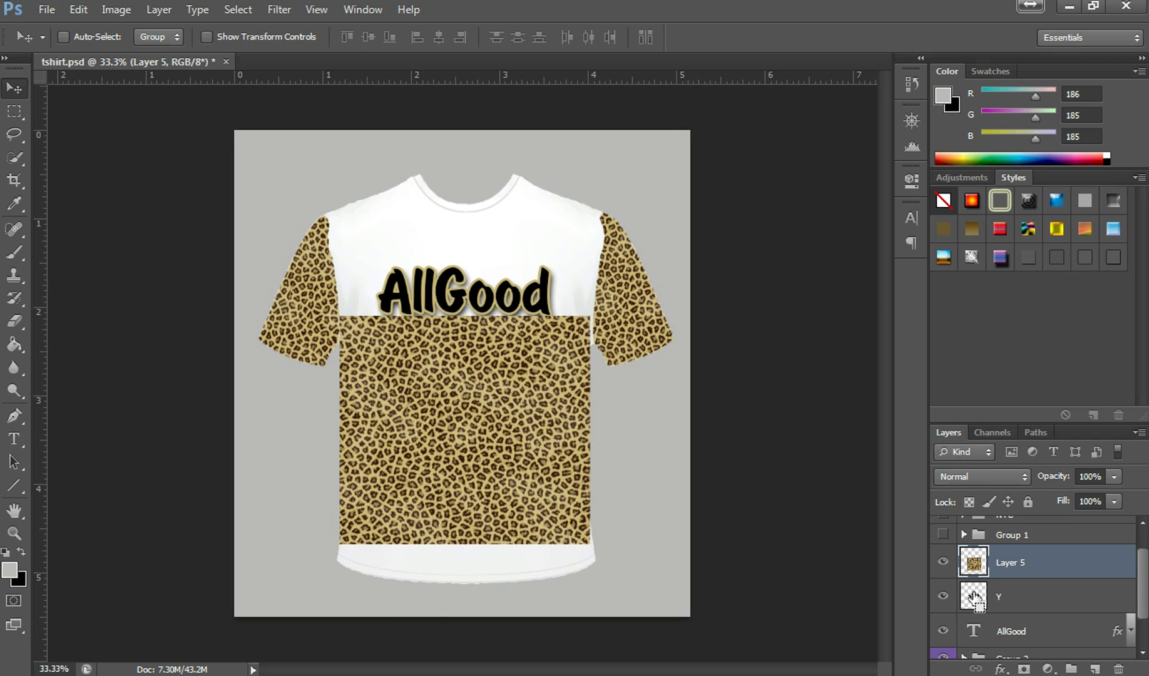
{"action": "left_click", "coordinate": [974, 598], "text": "ctrl"}
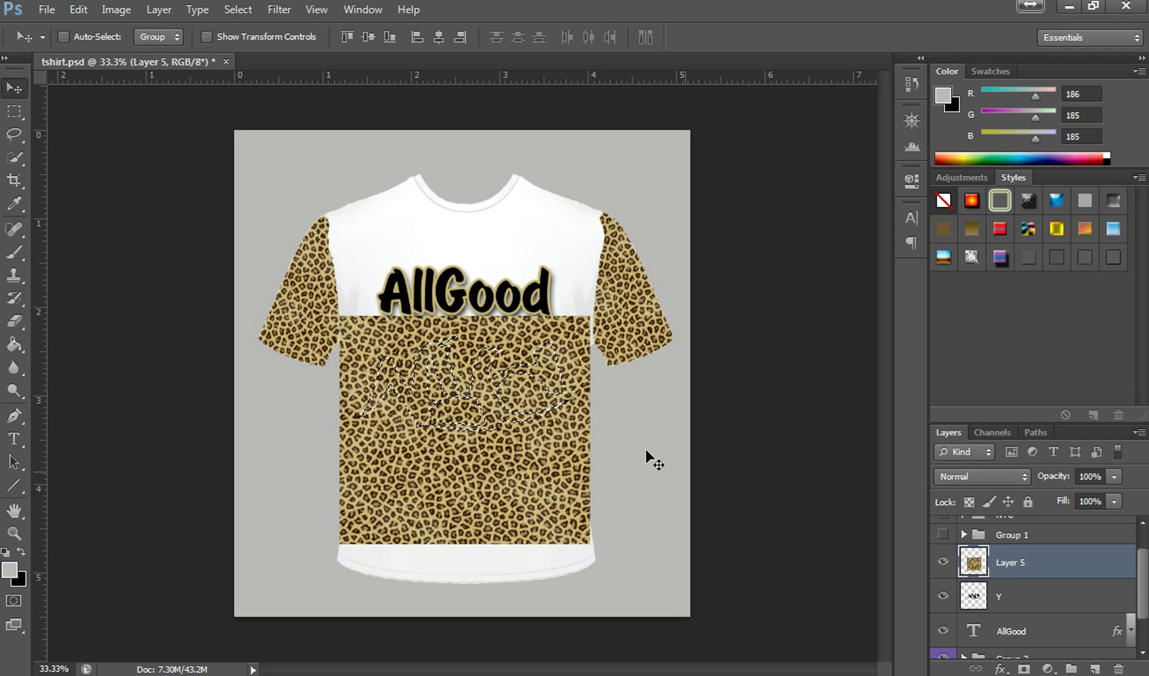
{"action": "left_click", "coordinate": [1024, 668]}
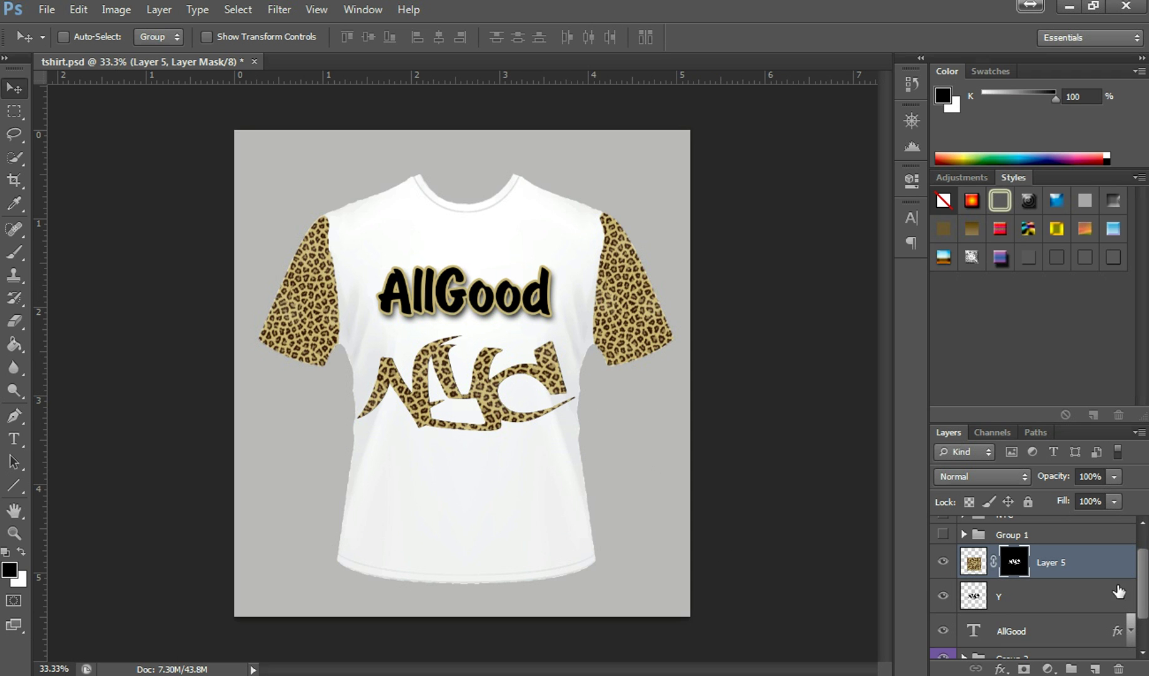
Add an 8 px black outside stroke to the NYC lettering layer Y and enable its drop shadow.
{"action": "left_click", "coordinate": [1063, 606]}
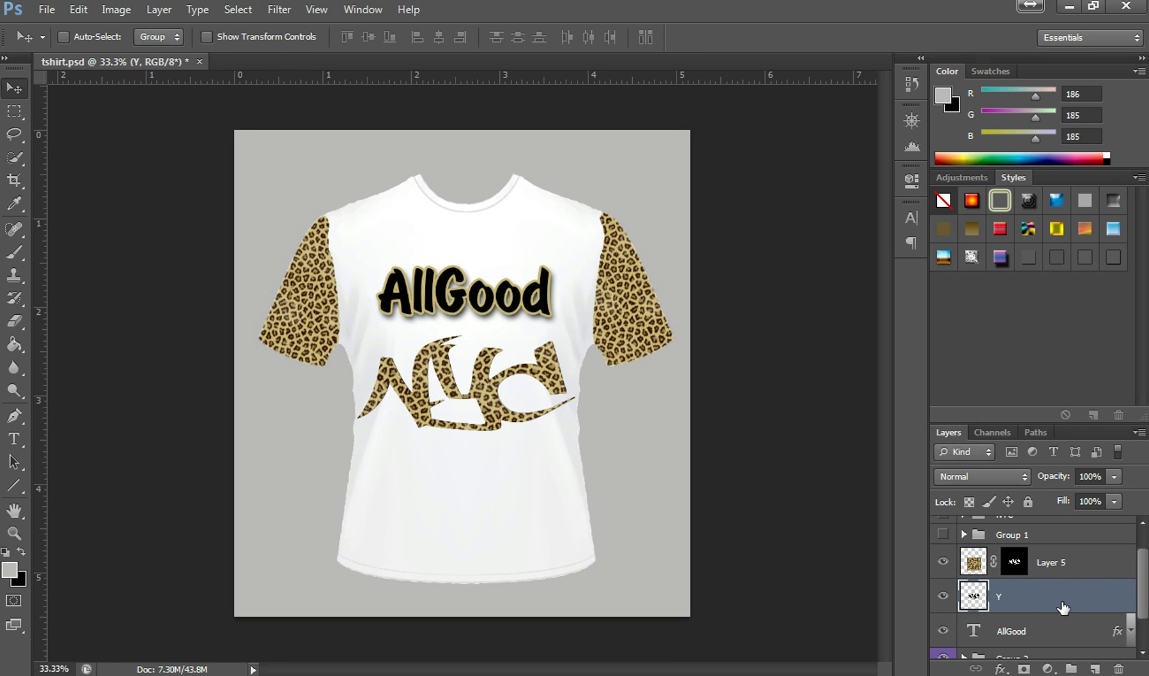
{"action": "right_click", "coordinate": [1062, 607]}
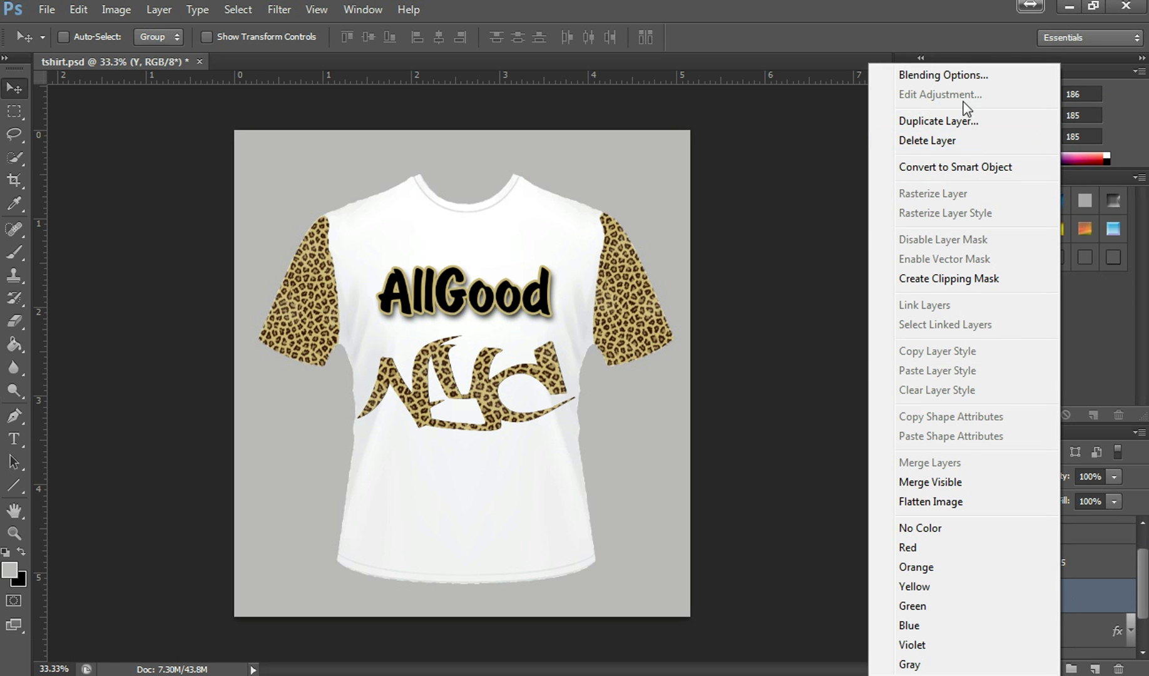
{"action": "left_click", "coordinate": [962, 77]}
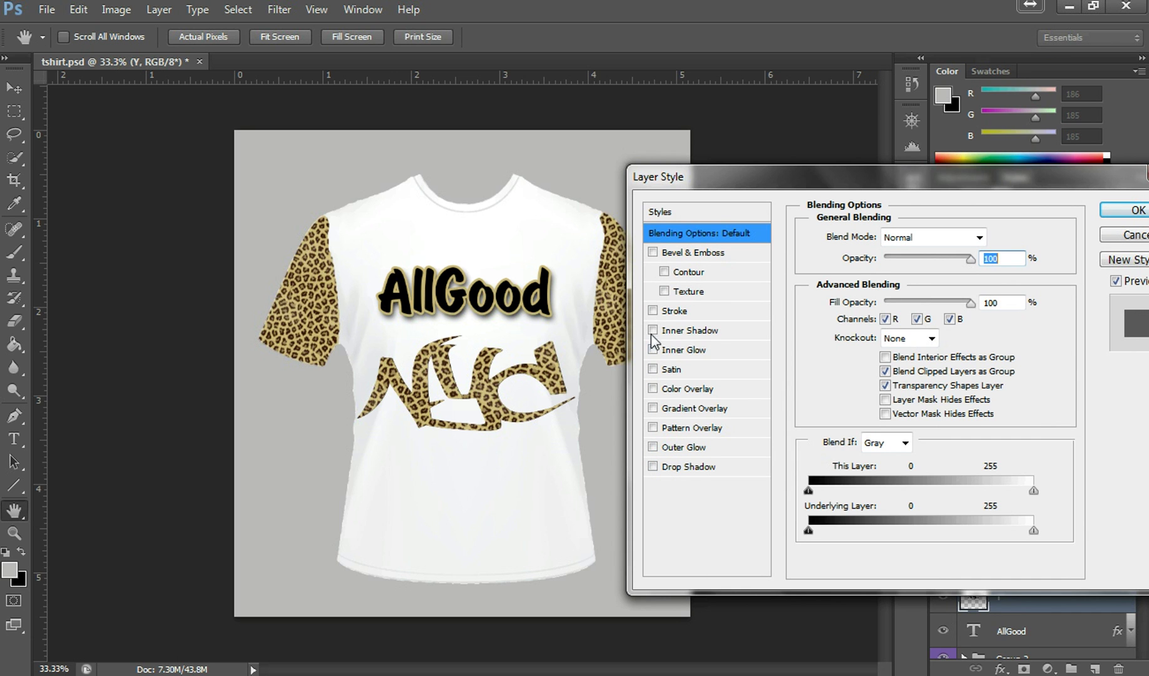
{"action": "left_click", "coordinate": [653, 311]}
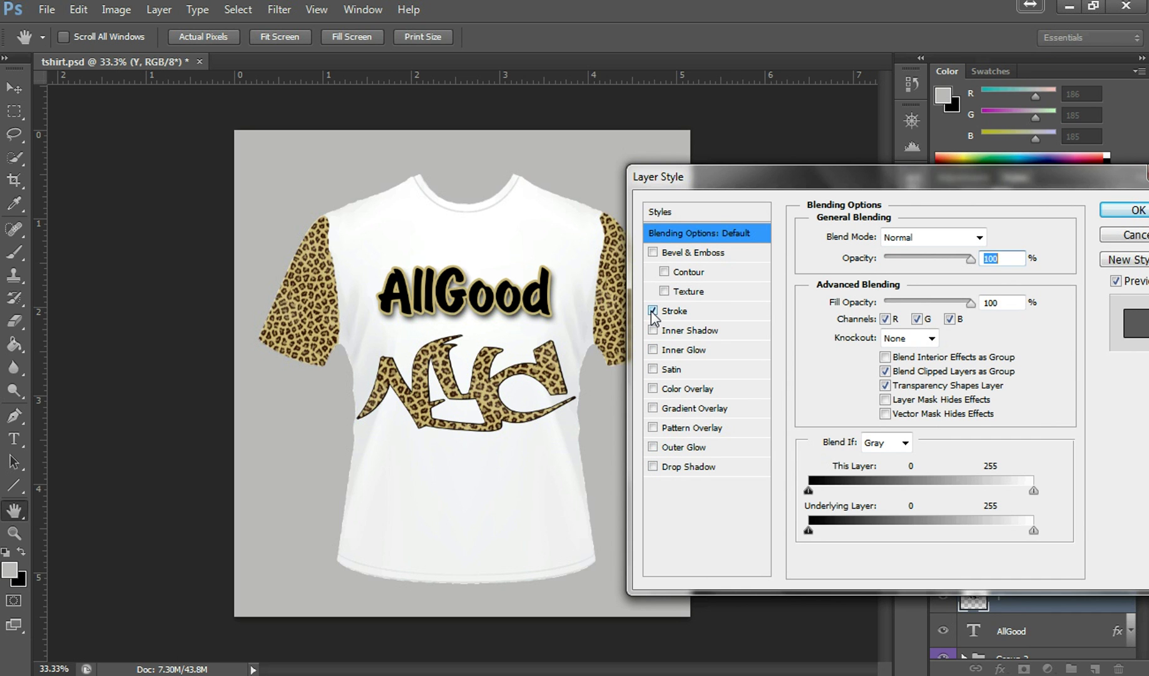
{"action": "left_click", "coordinate": [652, 466]}
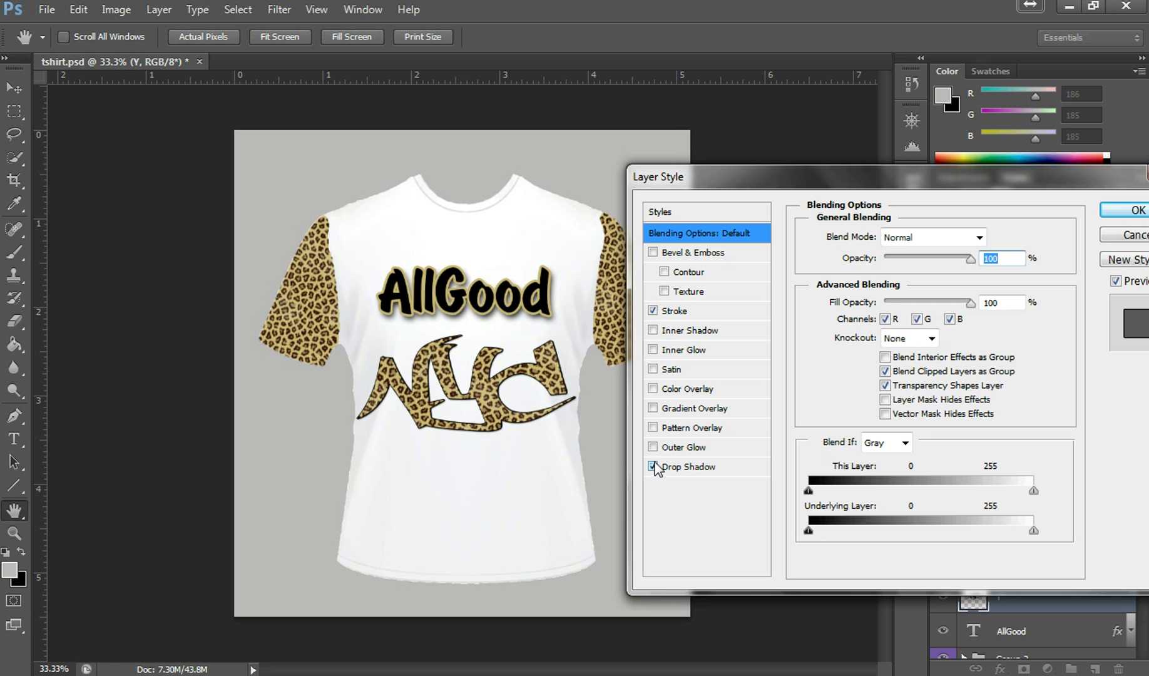
{"action": "left_click", "coordinate": [670, 311]}
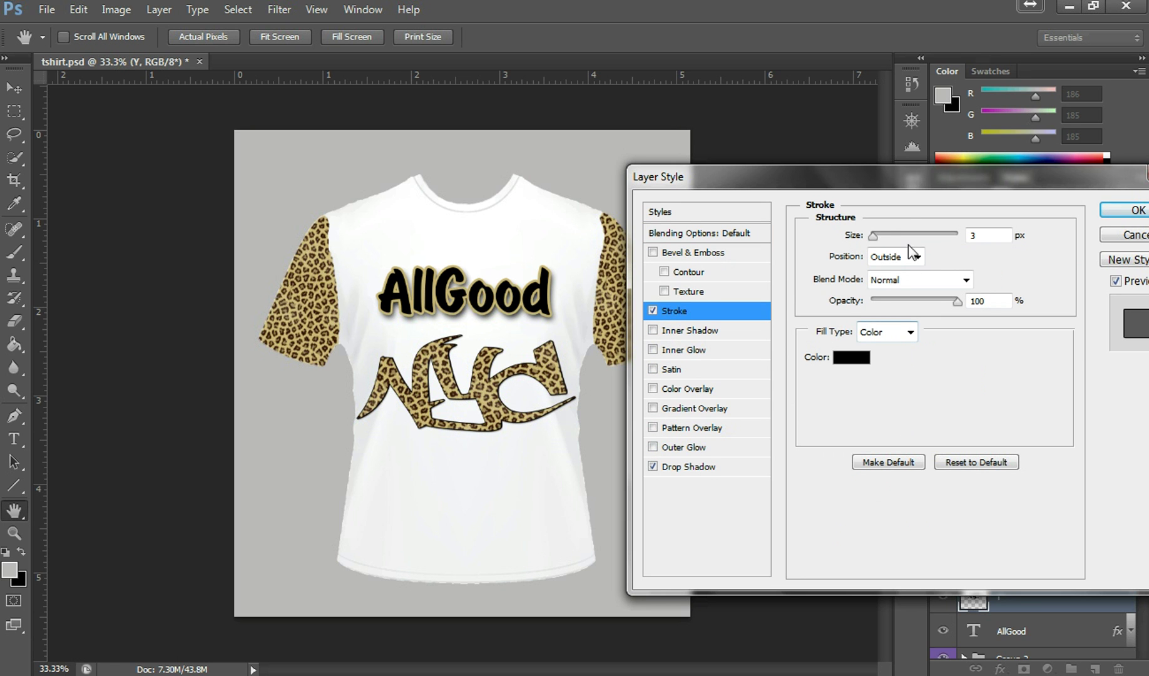
{"action": "left_click_drag", "start_coordinate": [874, 239], "coordinate": [879, 236]}
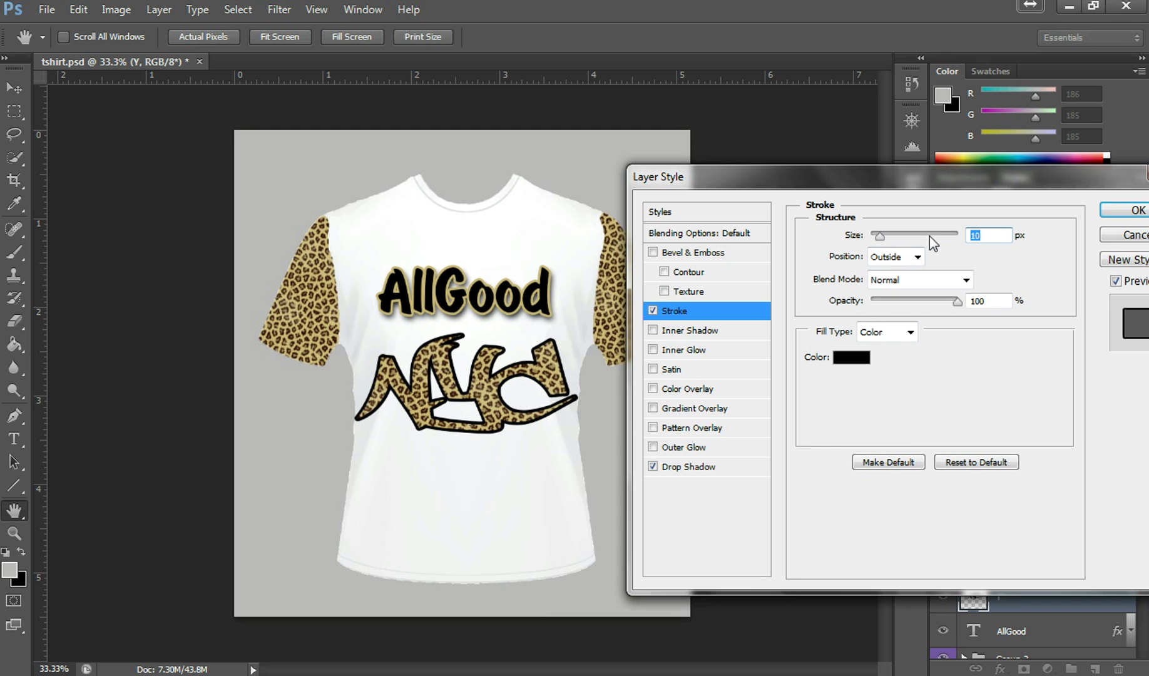
{"action": "type", "text": "8"}
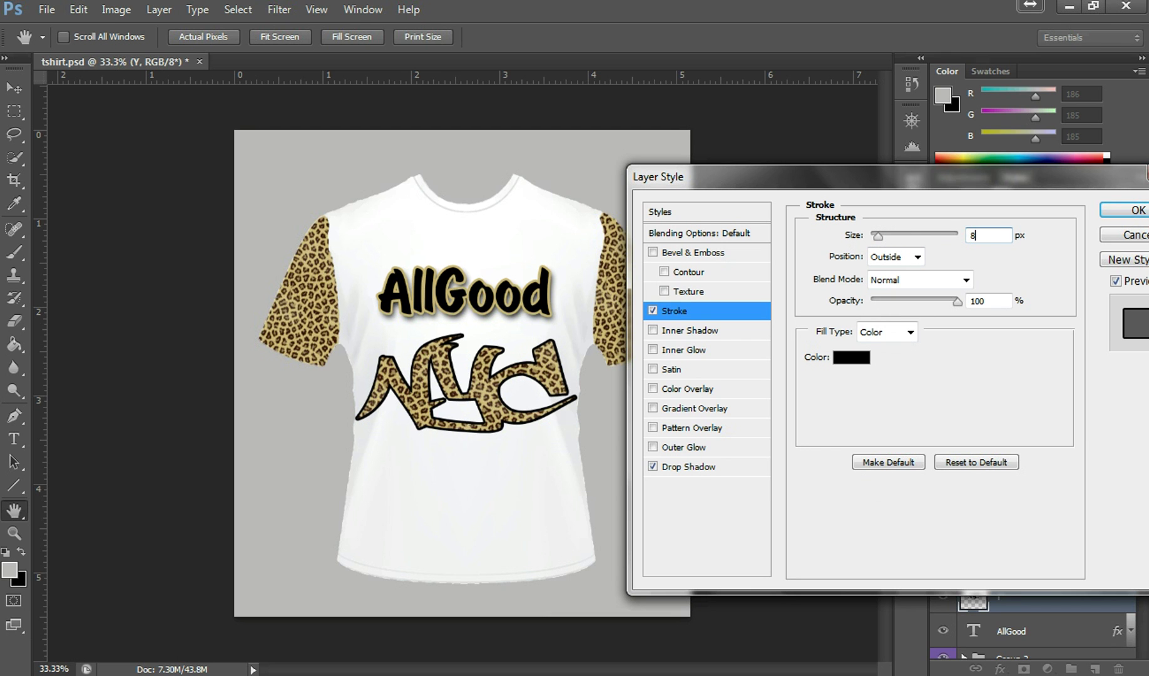
Set the NYC lettering's drop shadow to 17 px distance and 18 px size, apply the style, and collapse the layer's effects list.
{"action": "left_click", "coordinate": [696, 468]}
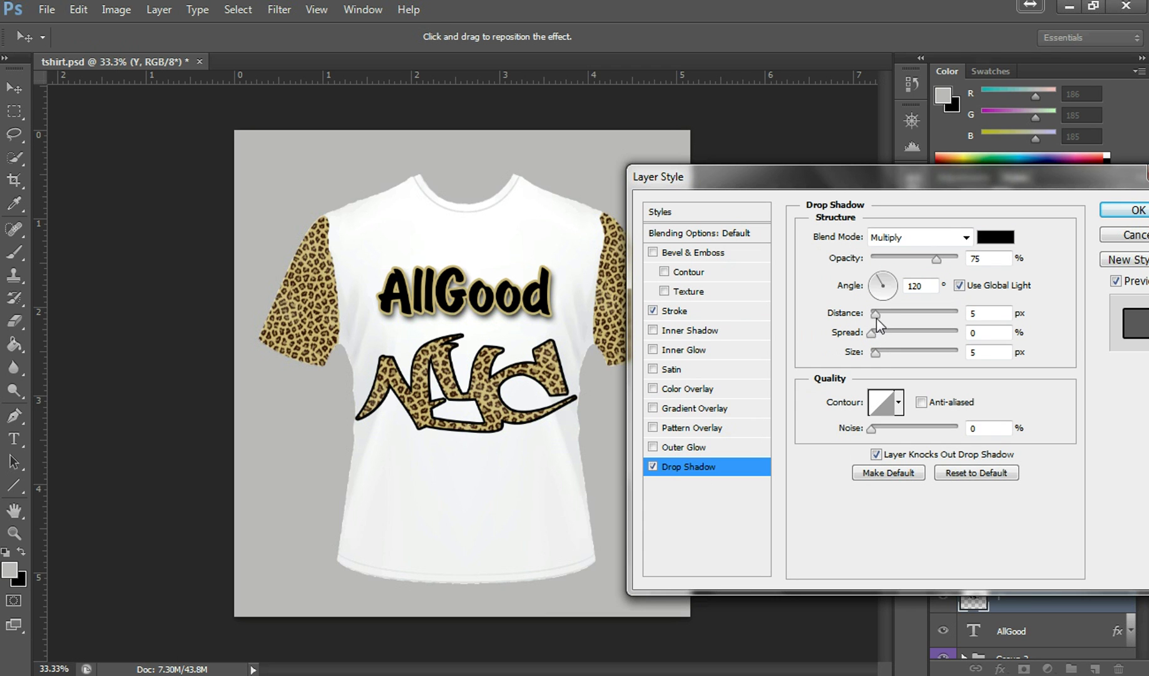
{"action": "left_click", "coordinate": [874, 353]}
{"action": "left_click_drag", "start_coordinate": [874, 314], "coordinate": [883, 357]}
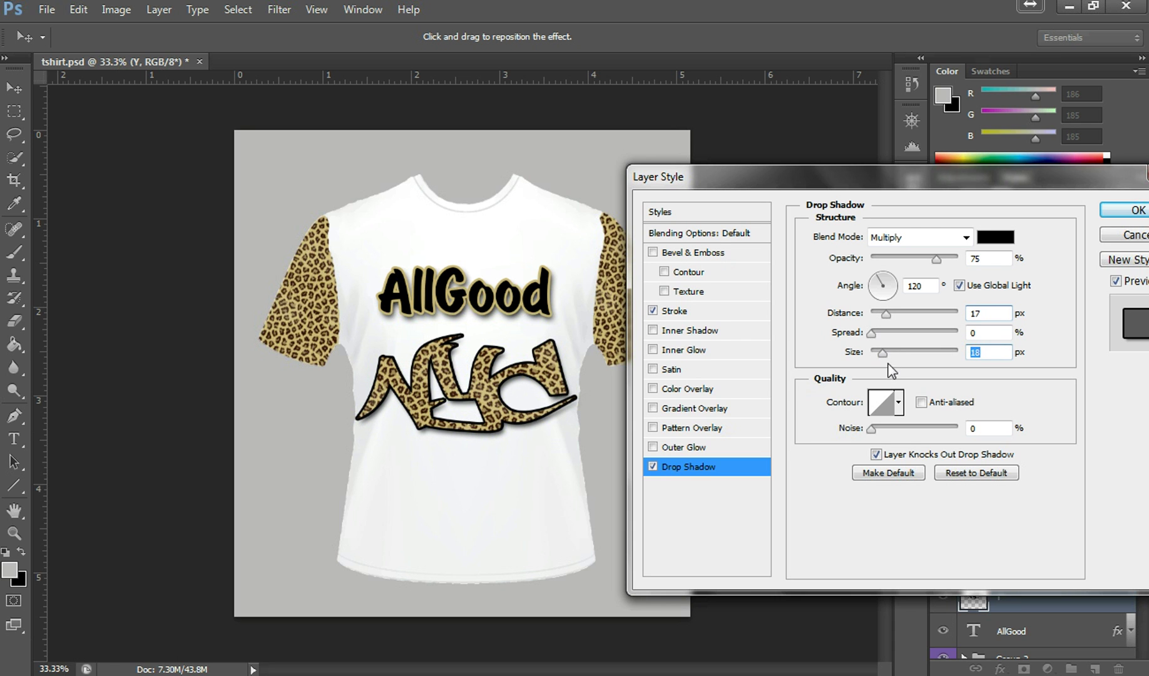
{"action": "left_click", "coordinate": [1135, 212]}
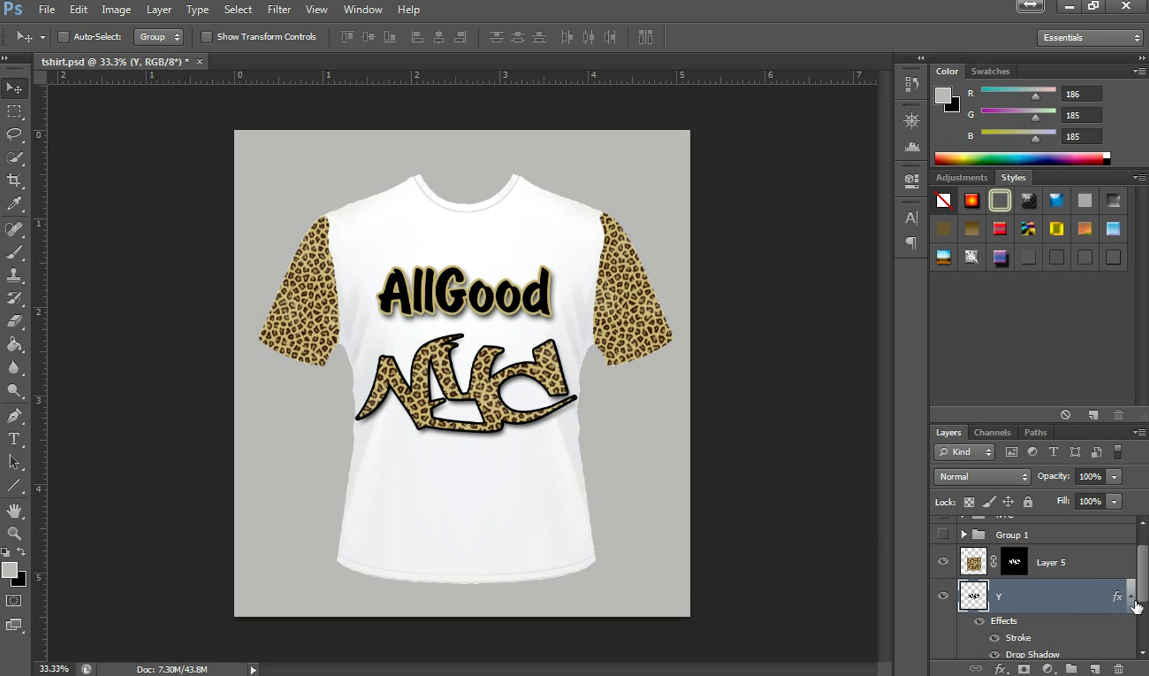
{"action": "left_click", "coordinate": [1132, 597]}
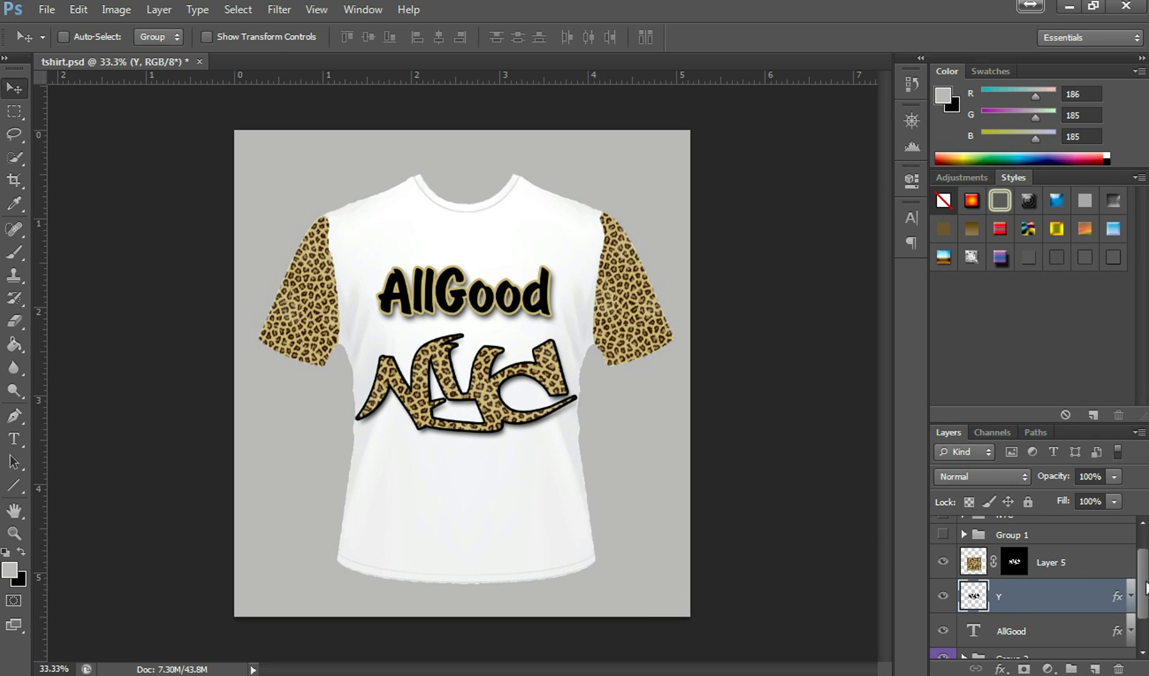
{"action": "left_click_drag", "start_coordinate": [1146, 569], "coordinate": [1145, 618]}
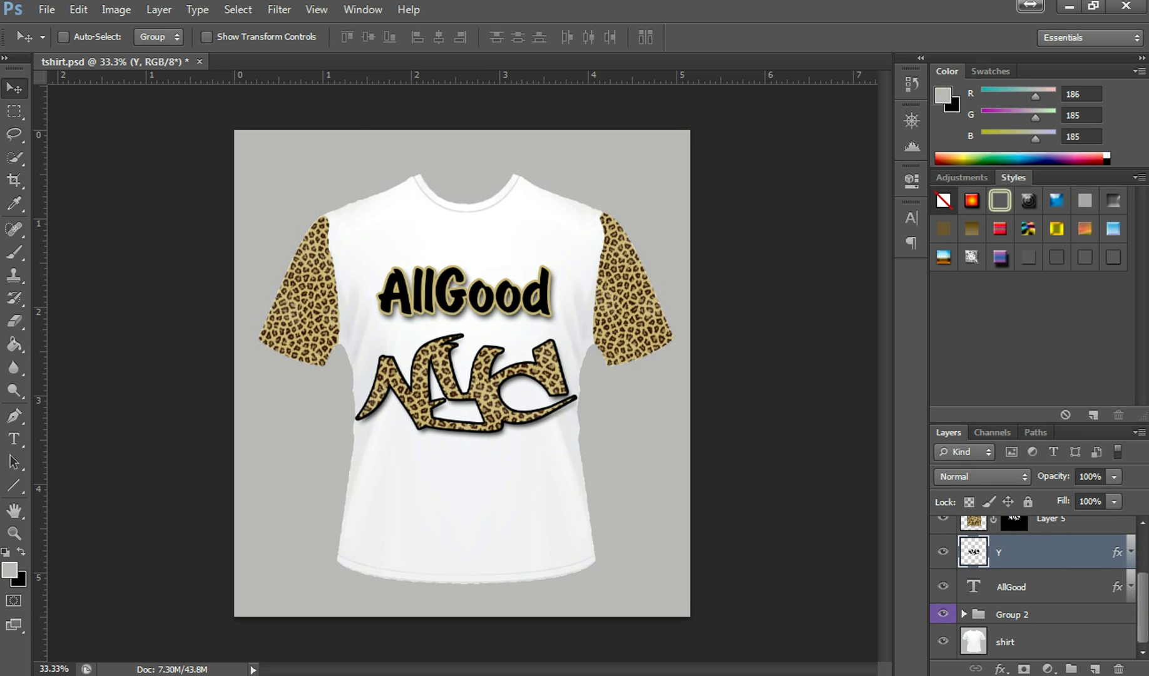
Open the img-thing image from the Desktop, leaving its missing color profile as is.
{"action": "left_click", "coordinate": [54, 9]}
{"action": "left_click", "coordinate": [61, 46]}
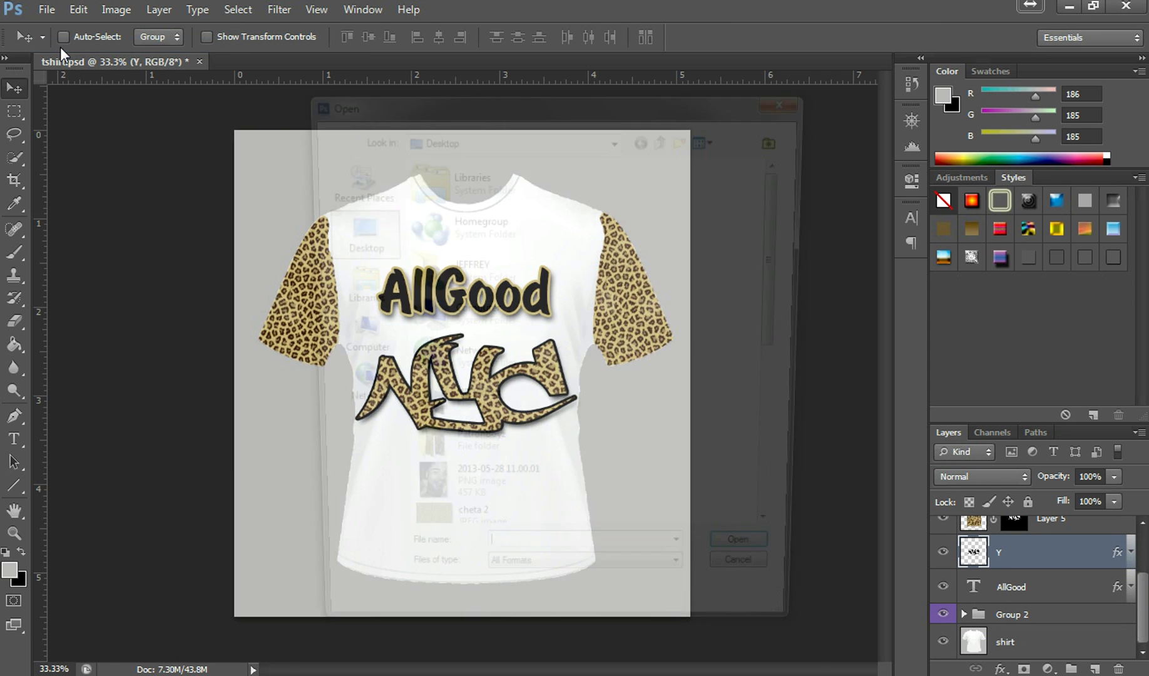
{"action": "left_click_drag", "start_coordinate": [793, 252], "coordinate": [774, 349]}
{"action": "left_click", "coordinate": [445, 453]}
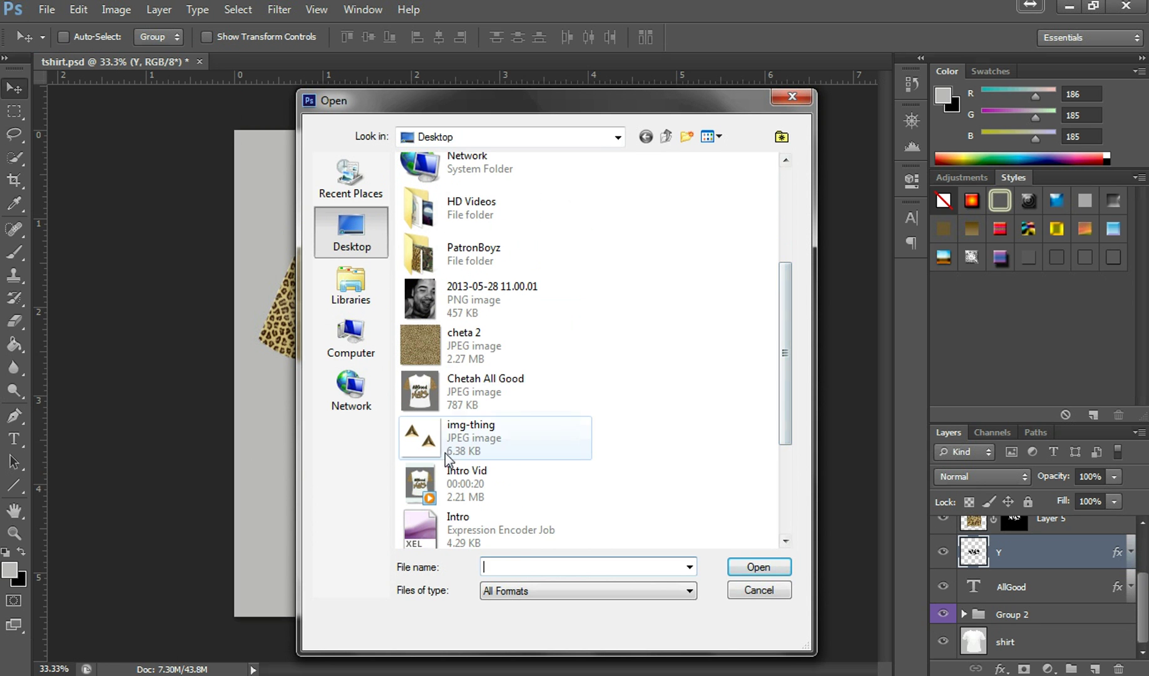
{"action": "left_click", "coordinate": [781, 567]}
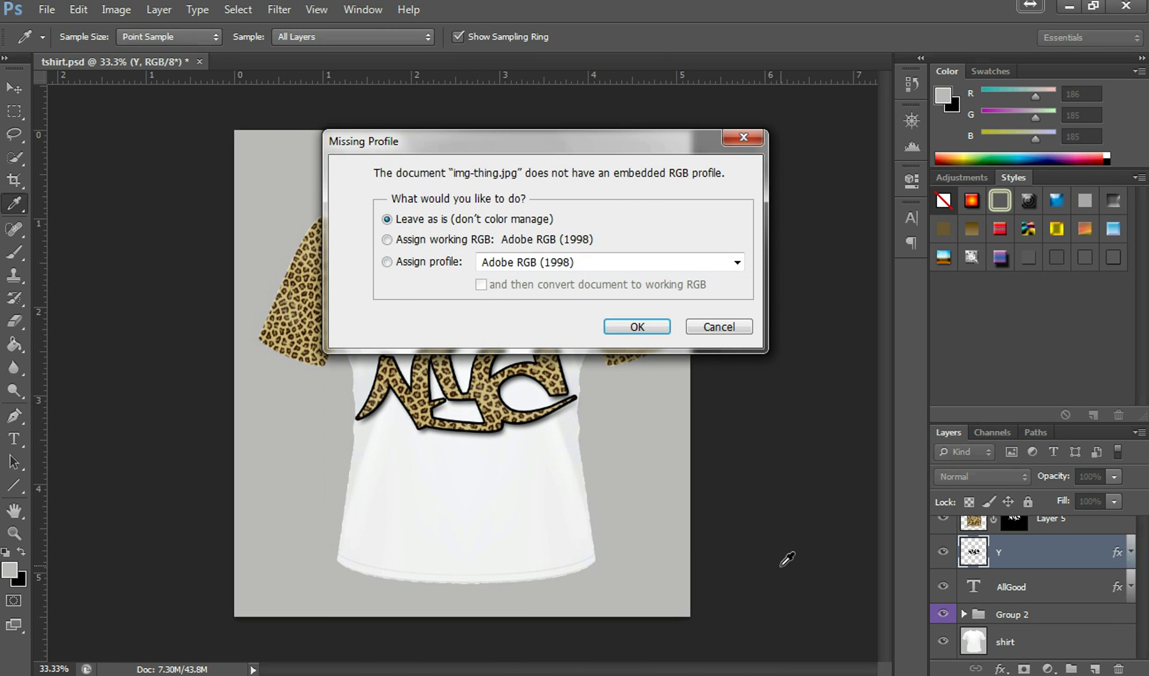
{"action": "left_click", "coordinate": [643, 329]}
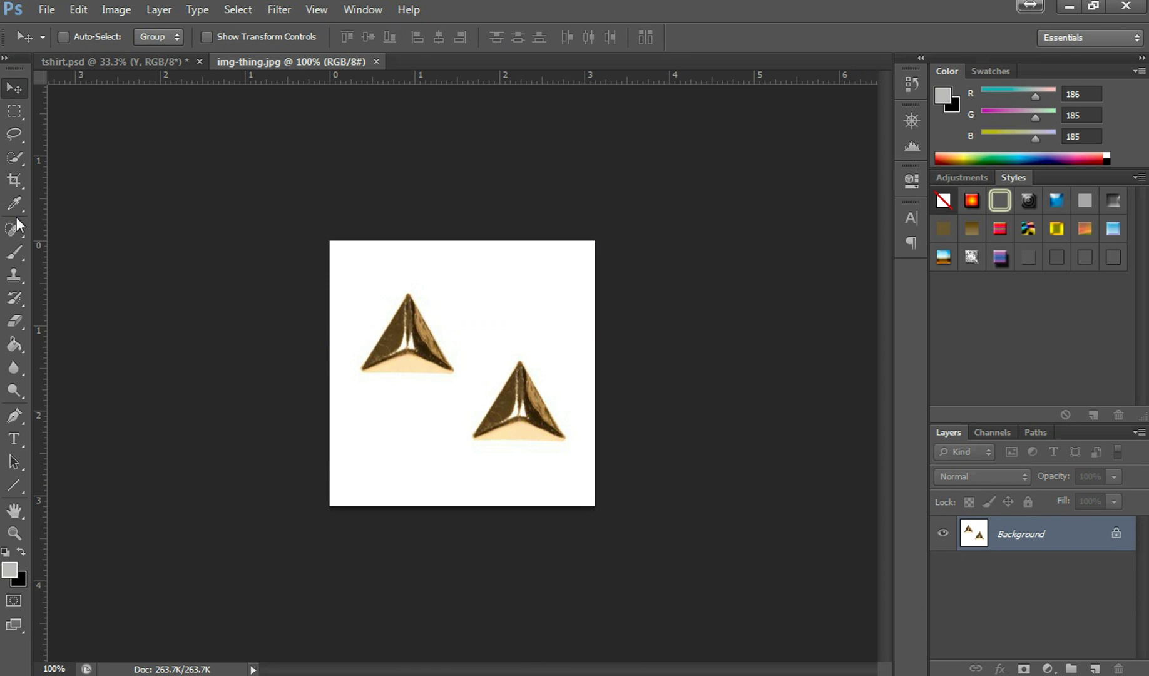
Select the upper gold pyramid stud with the Quick Selection tool and copy it into tshirt.psd as a new layer.
{"action": "left_click", "coordinate": [13, 161]}
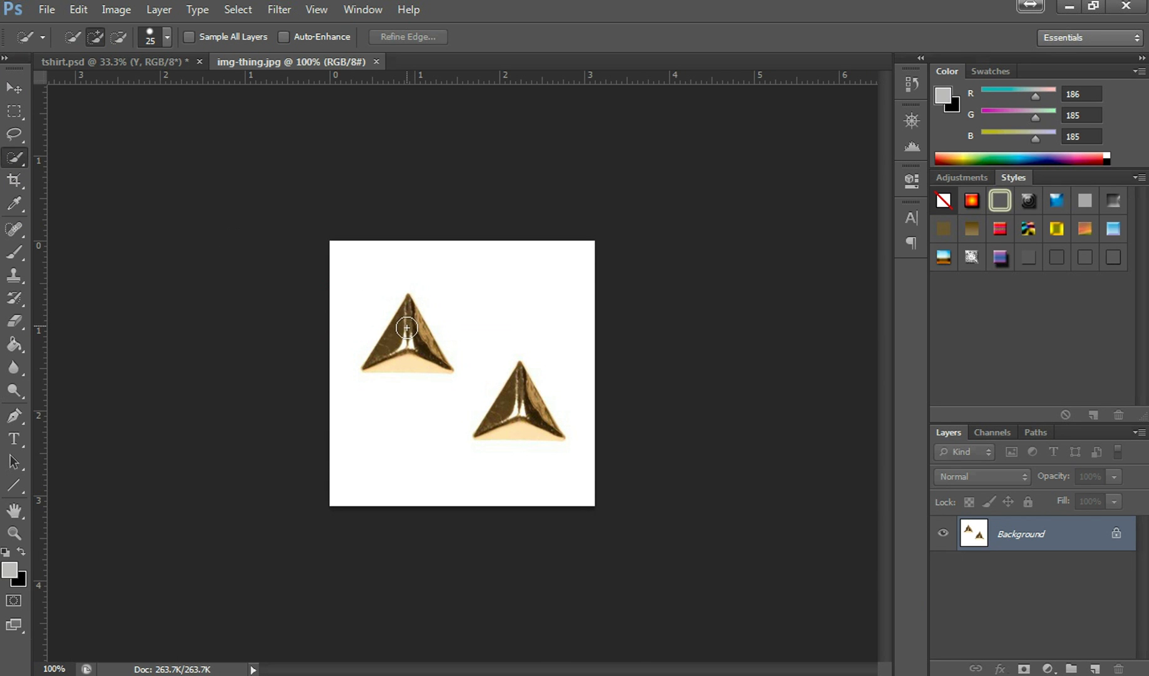
{"action": "mouse_move", "coordinate": [406, 328]}
{"action": "left_mouse_down"}
{"action": "mouse_move", "coordinate": [415, 353]}
{"action": "mouse_move", "coordinate": [401, 362]}
{"action": "mouse_move", "coordinate": [432, 356]}
{"action": "left_mouse_up"}
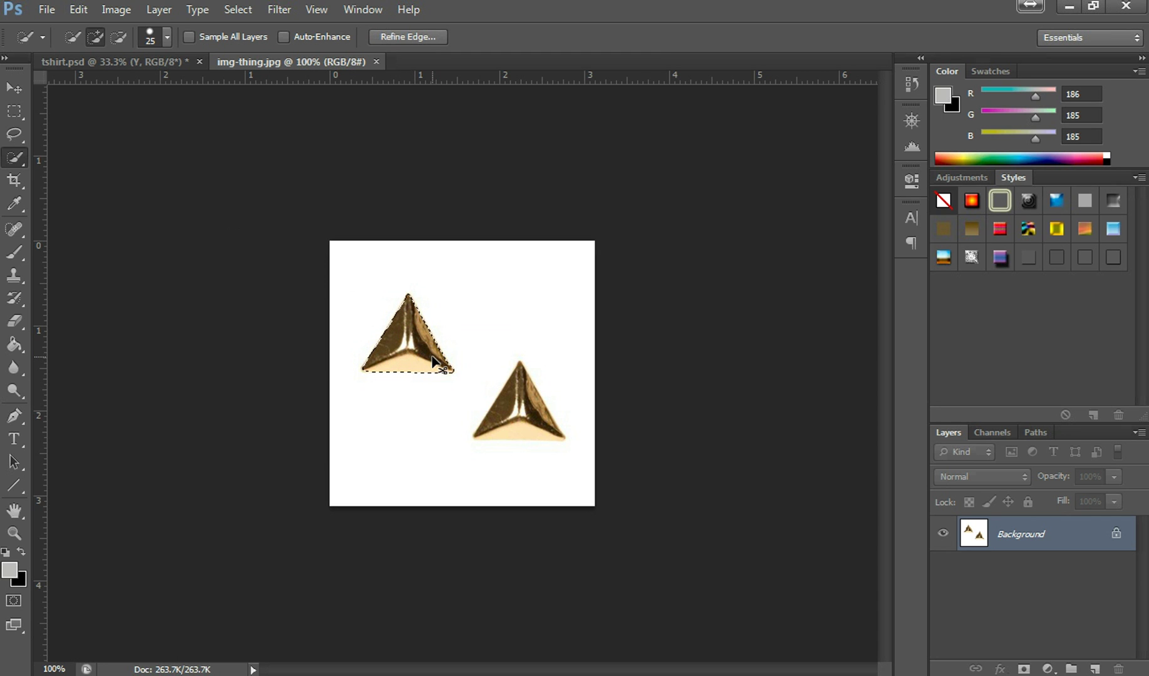
{"action": "left_click", "coordinate": [167, 61]}
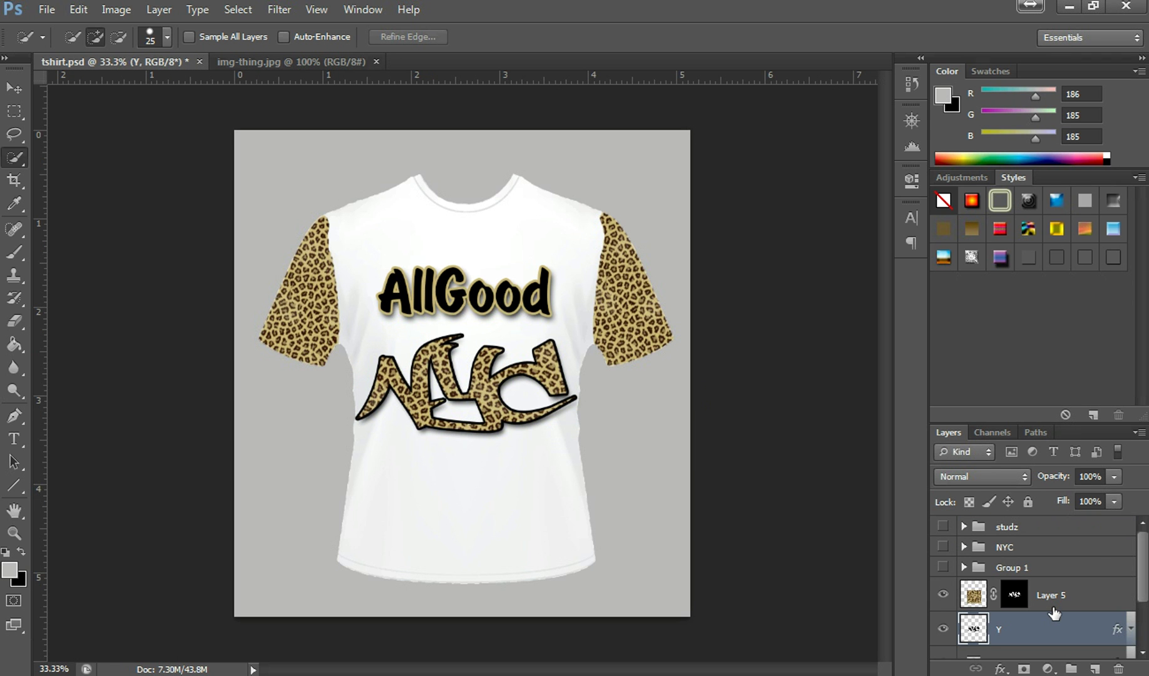
{"action": "key", "text": "ctrl+v"}
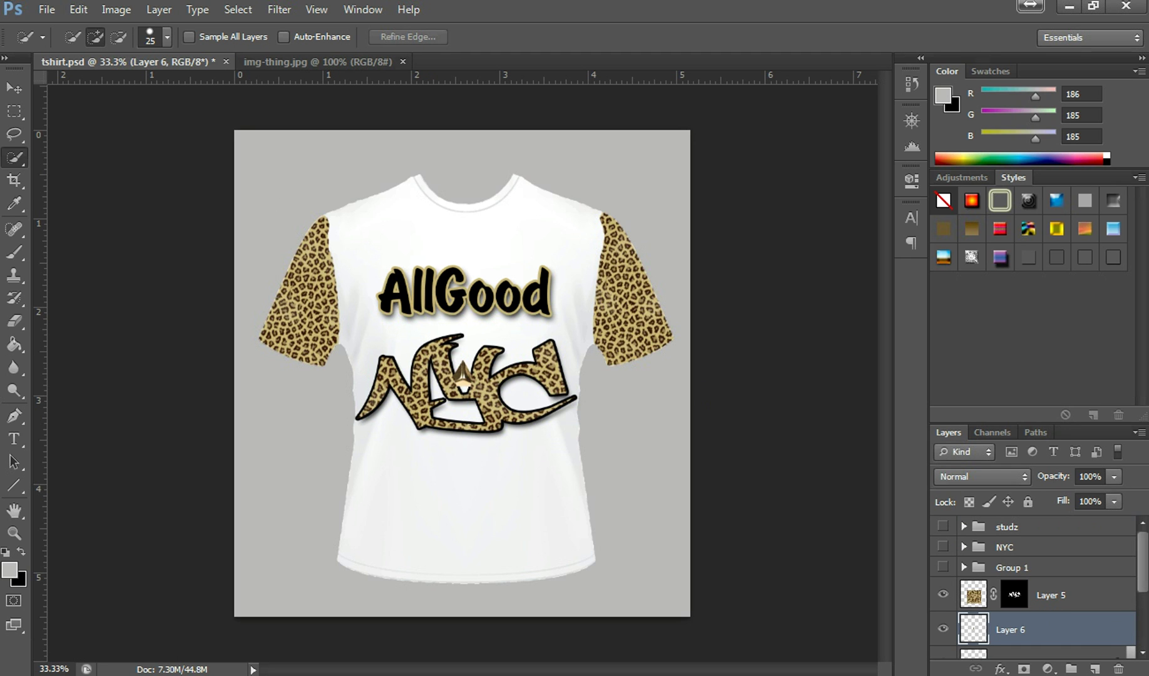
Move the gold stud onto the shirt's left shoulder above the sleeve seam and rotate it to follow the shoulder slope.
{"action": "left_click", "coordinate": [14, 87]}
{"action": "left_click_drag", "start_coordinate": [468, 379], "coordinate": [336, 199]}
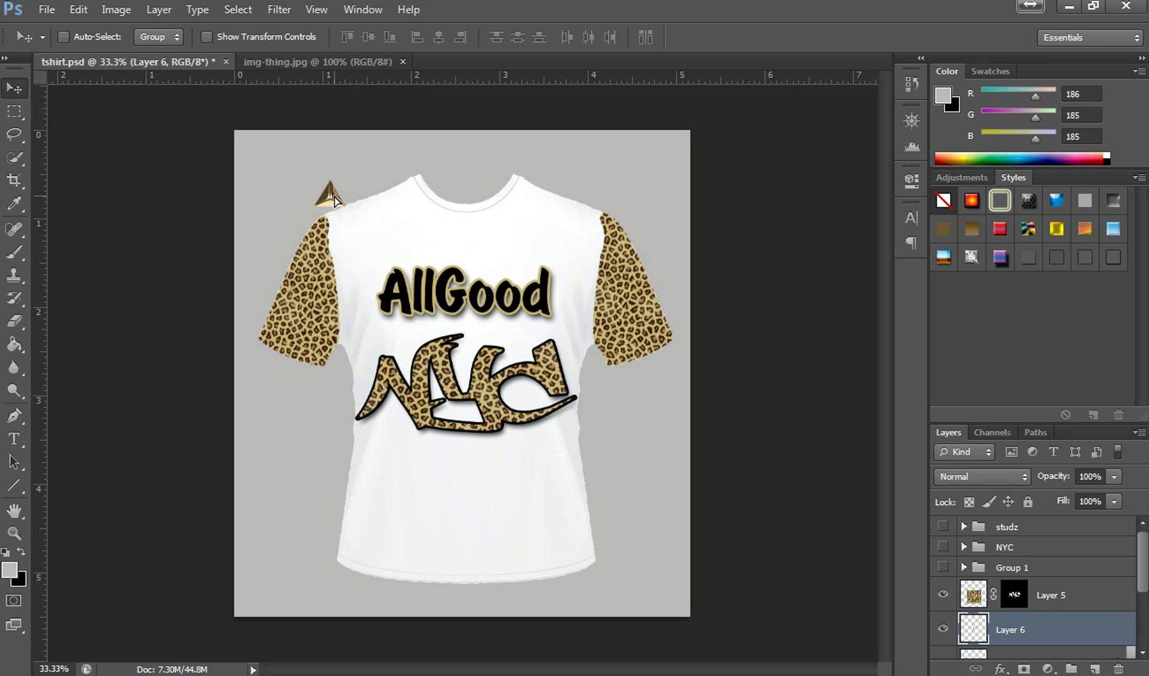
{"action": "key", "text": "ctrl+t"}
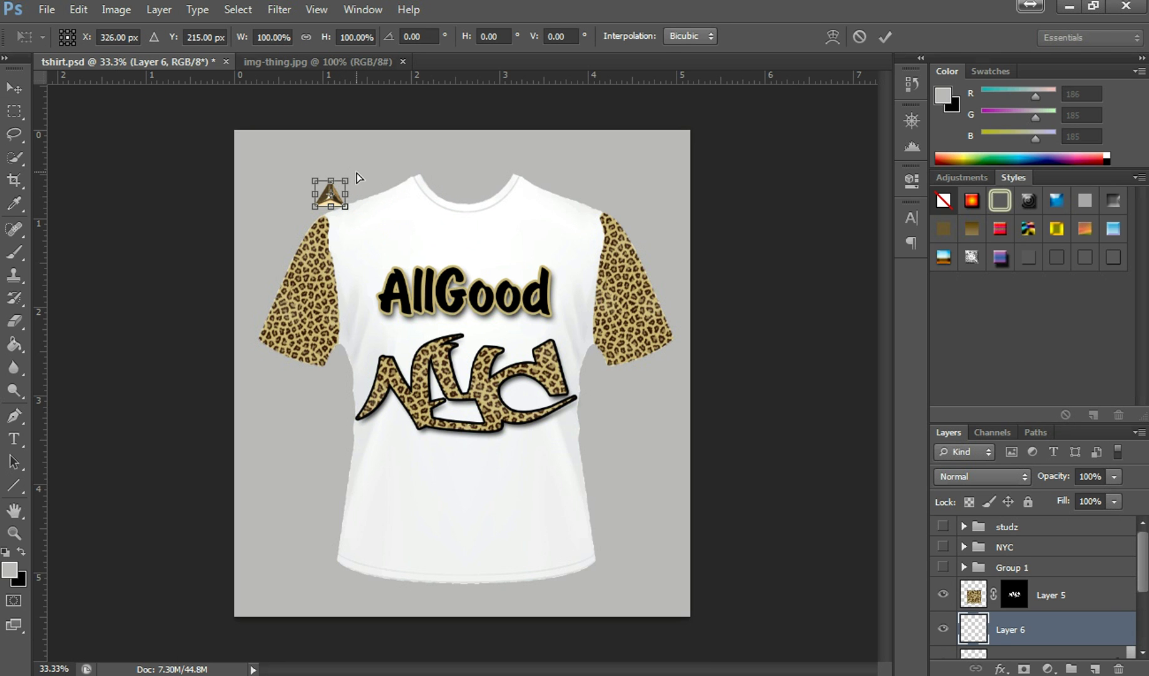
{"action": "left_click_drag", "start_coordinate": [354, 173], "coordinate": [336, 200]}
{"action": "key", "text": "Return"}
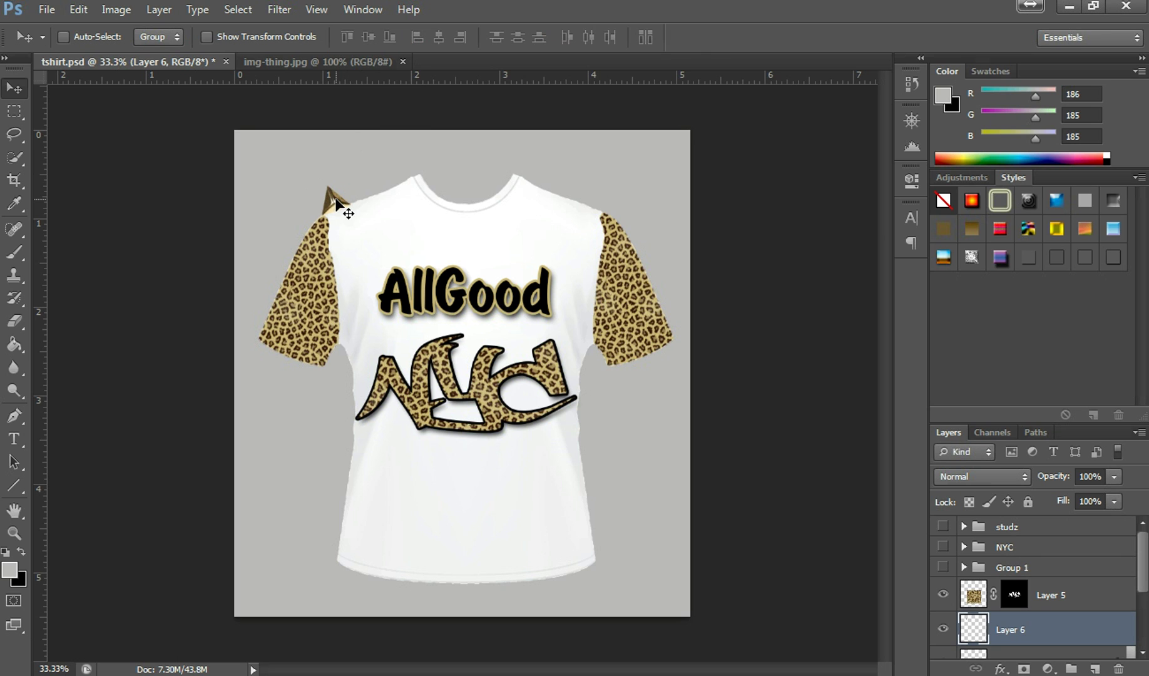
Duplicate the stud layer and place the copy beside the first stud, farther up the left shoulder toward the collar.
{"action": "key", "text": "ctrl+j"}
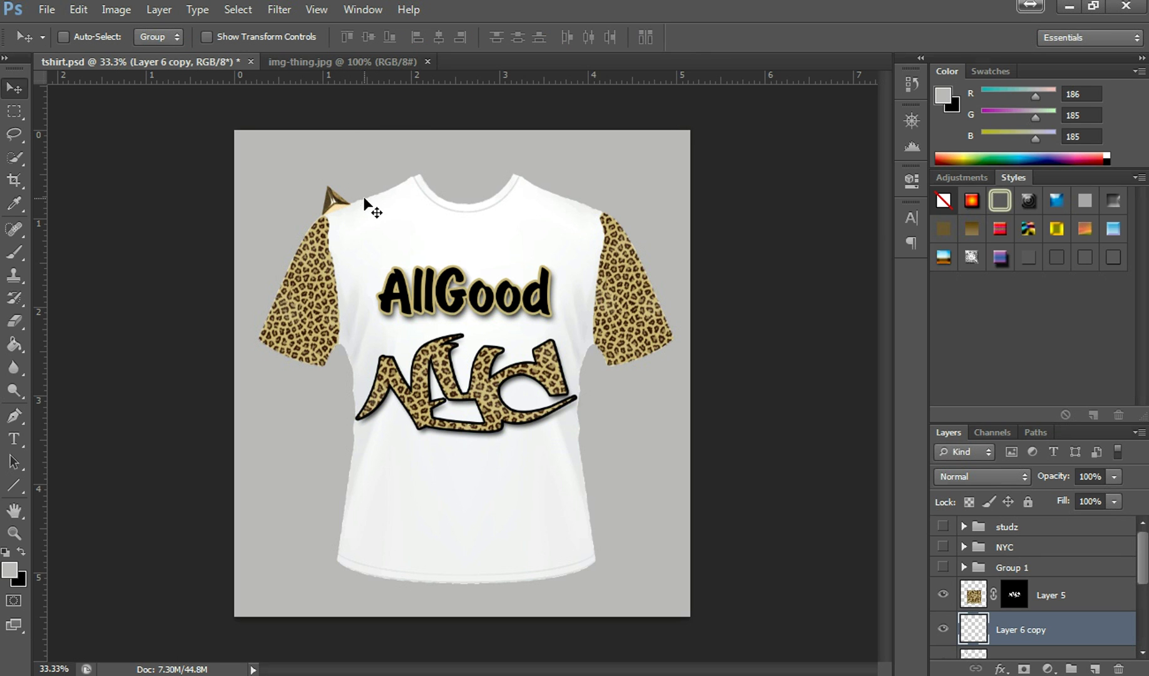
{"action": "left_click_drag", "start_coordinate": [343, 205], "coordinate": [360, 196]}
{"action": "left_click_drag", "start_coordinate": [361, 196], "coordinate": [362, 193]}
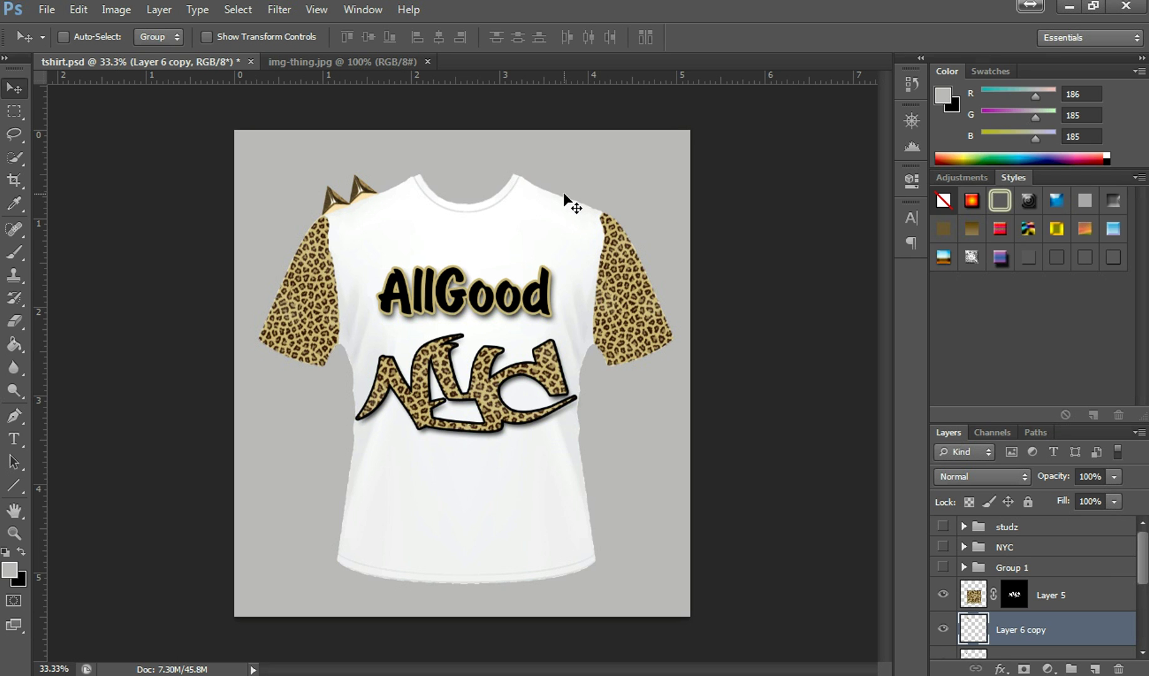
{"action": "key", "text": "ctrl+z"}
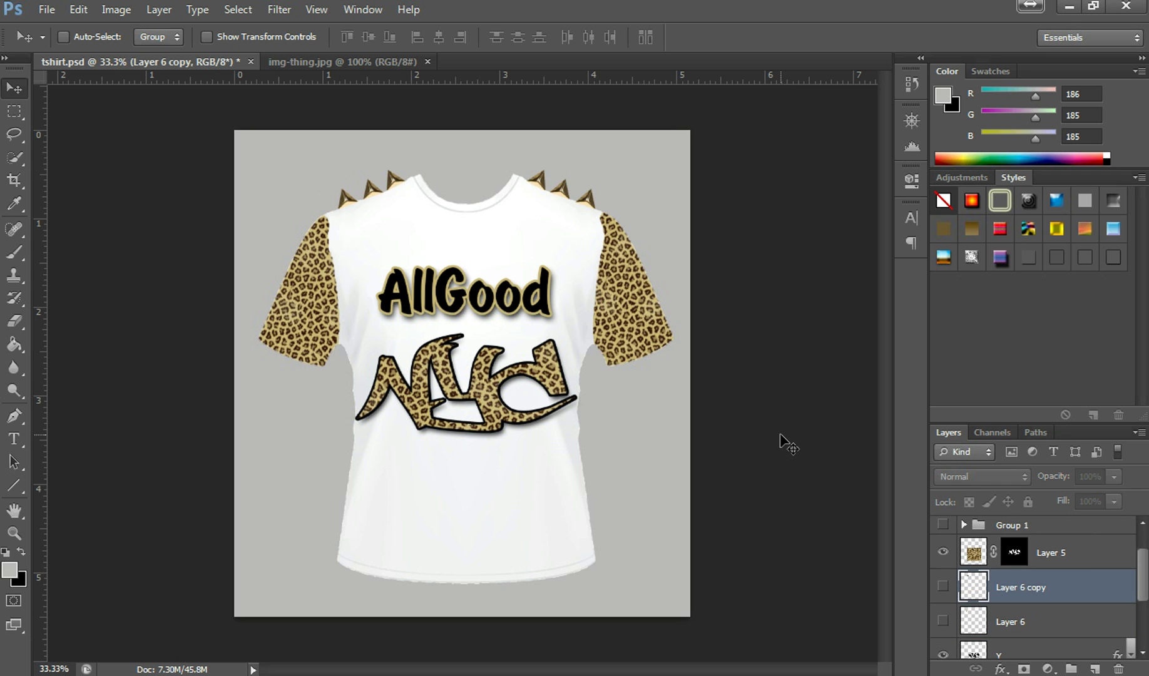